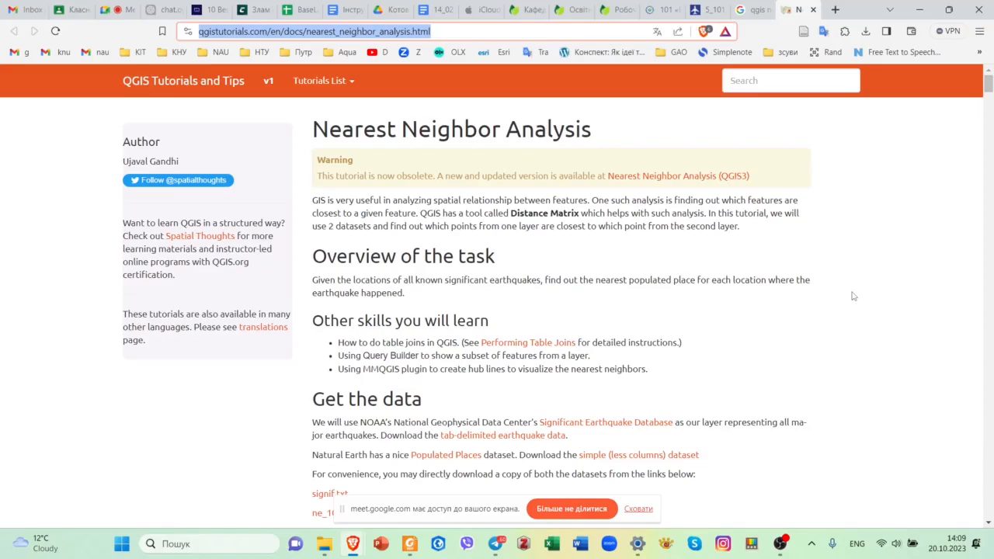
- Check the Significant Earthquake Database link from the tutorial's Get the data section in a new tab, and close that tab
scroll(852, 295, "down", 2)
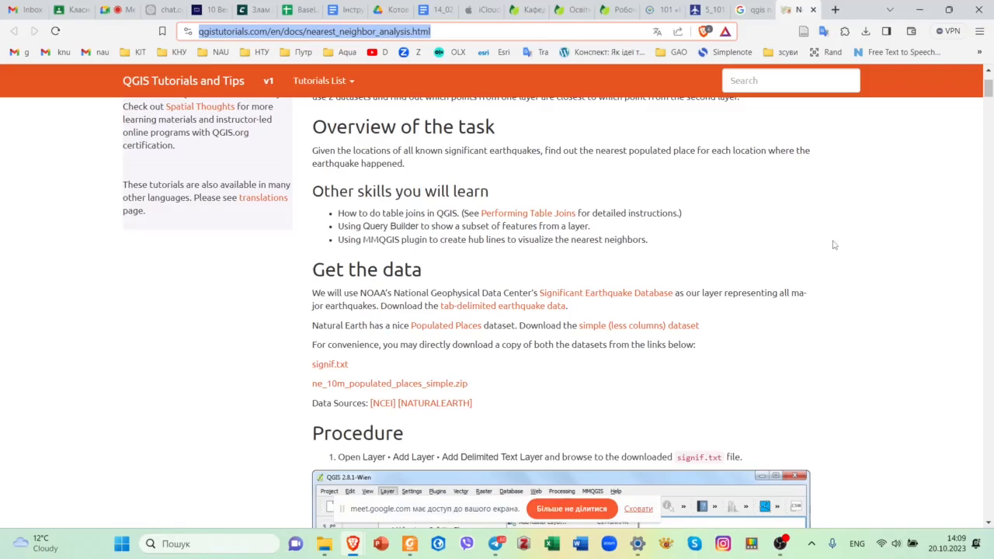
scroll(833, 244, "down", 3)
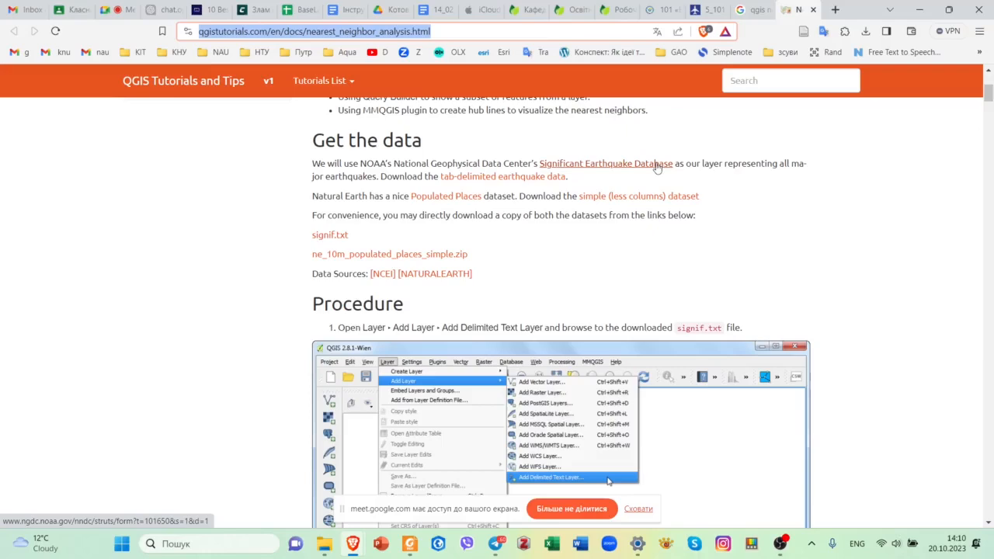
right_click(657, 166)
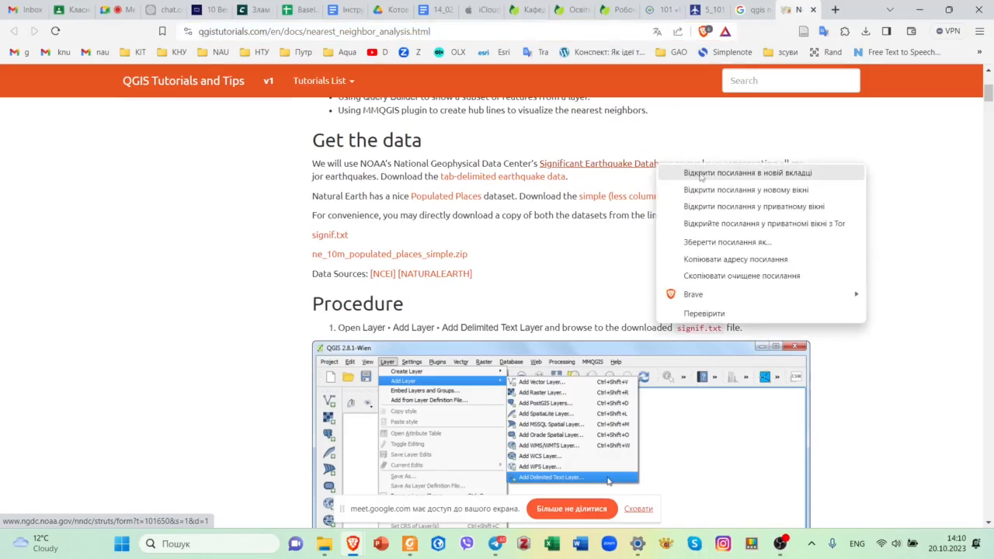
left_click(701, 174)
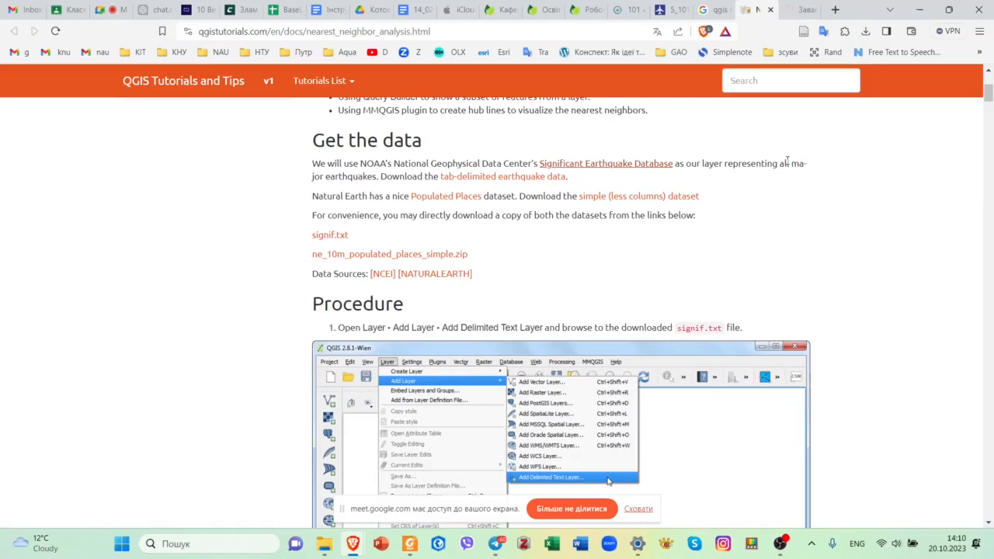
left_click(800, 11)
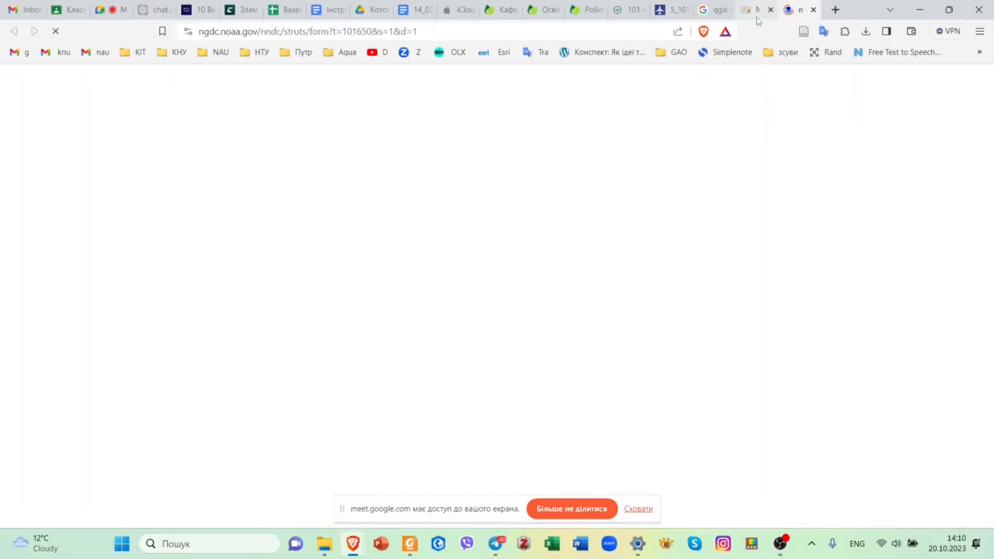
left_click(757, 16)
left_click(798, 14)
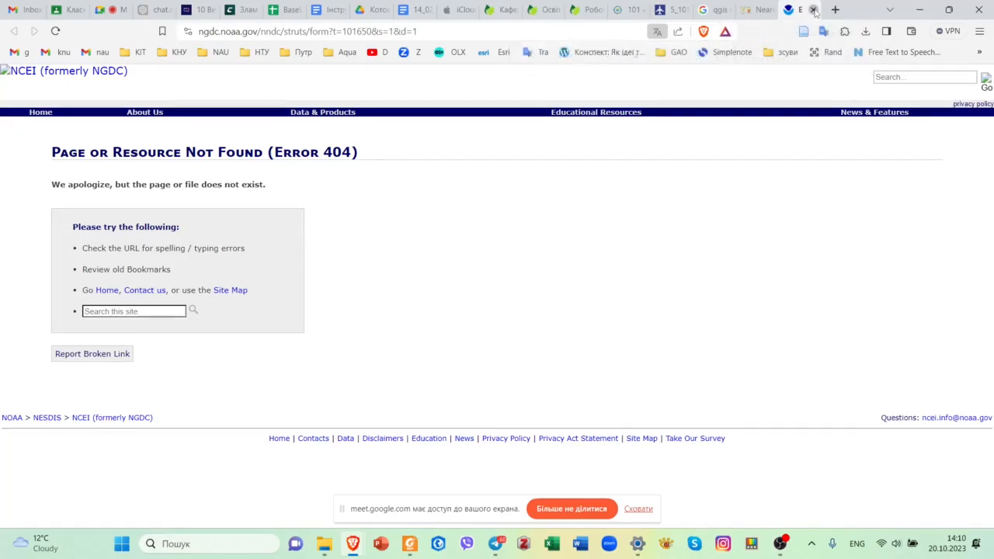
left_click(813, 10)
- Switch to File Explorer and open the Землетруси folder inside _Data on drive C
left_click(929, 14)
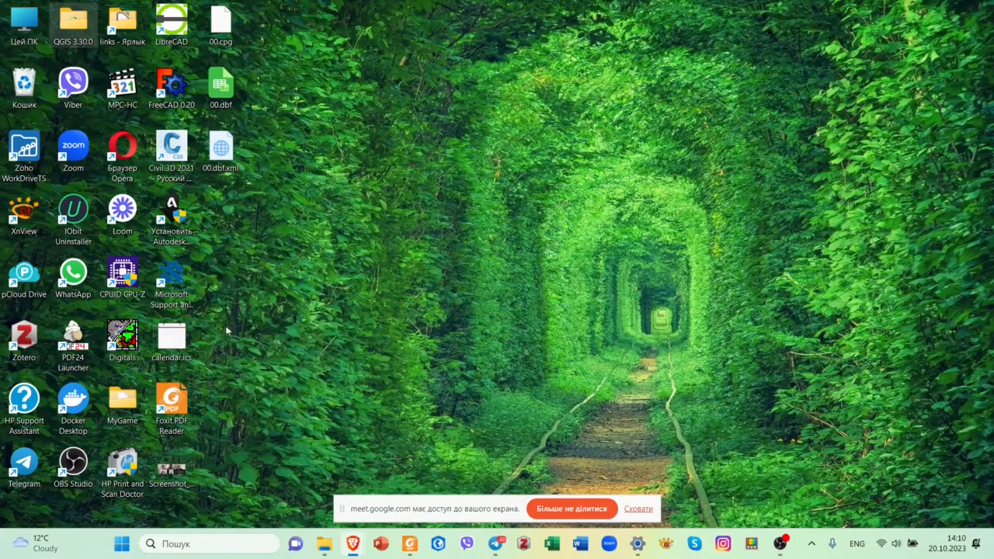
left_click(323, 543)
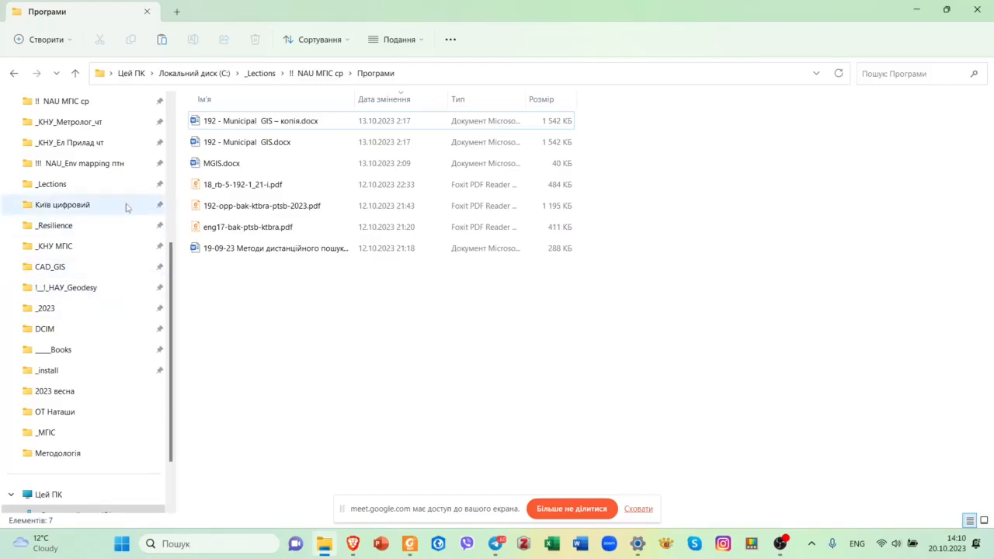
scroll(77, 277, "up", 5)
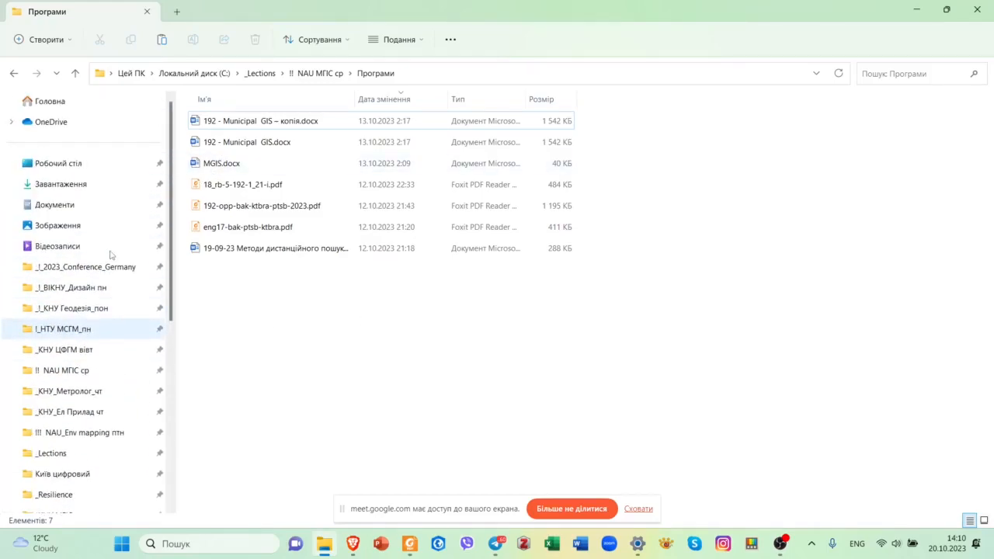
scroll(110, 254, "down", 3)
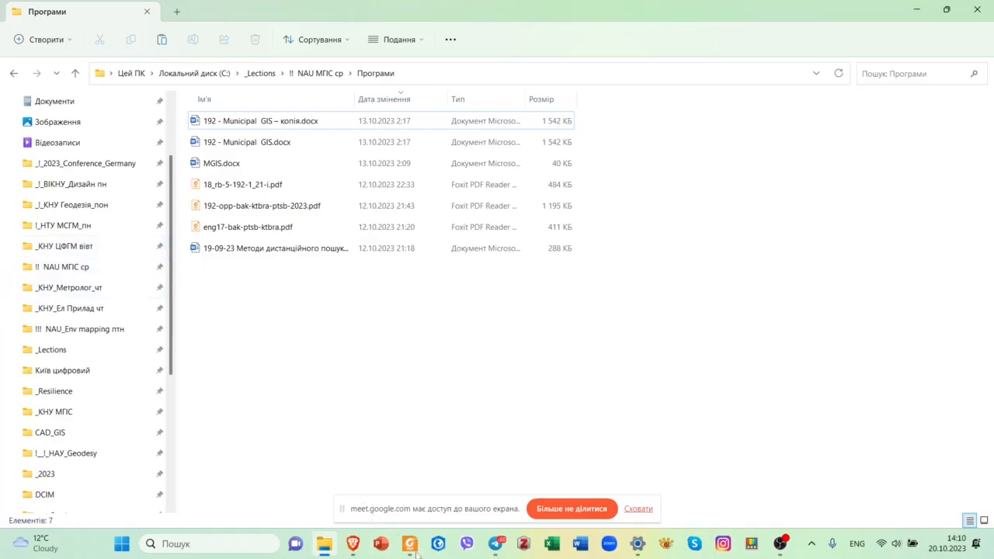
mouse_move(419, 556)
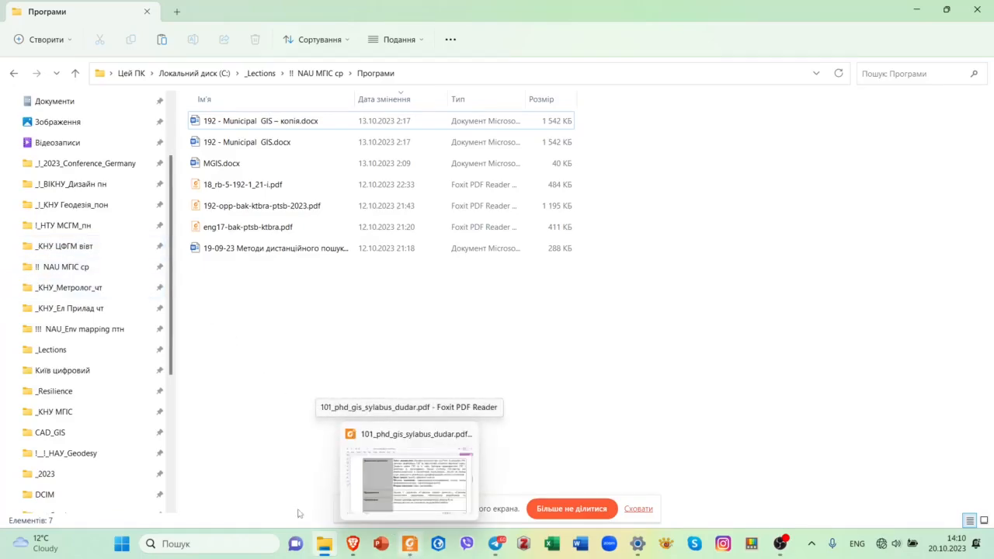
left_click(212, 76)
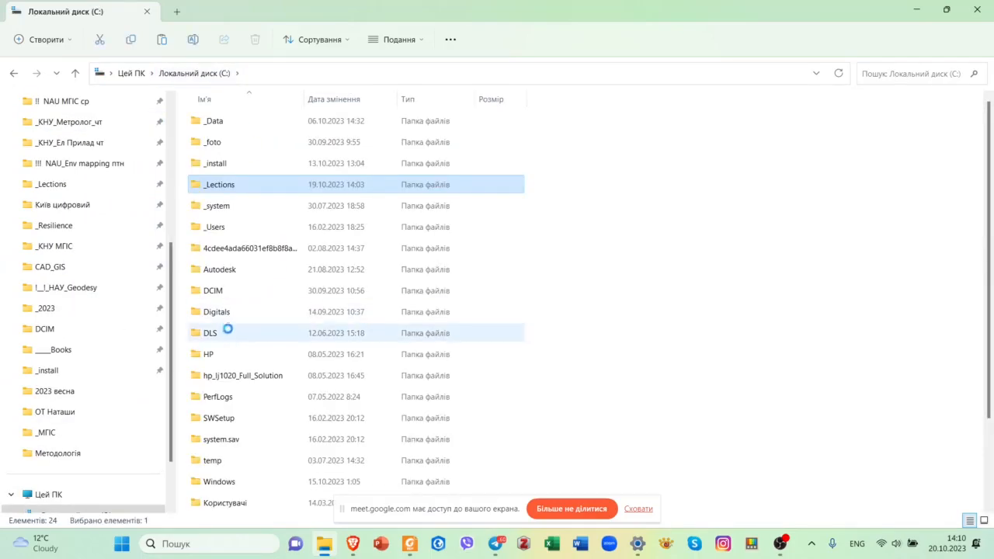
double_click(250, 122)
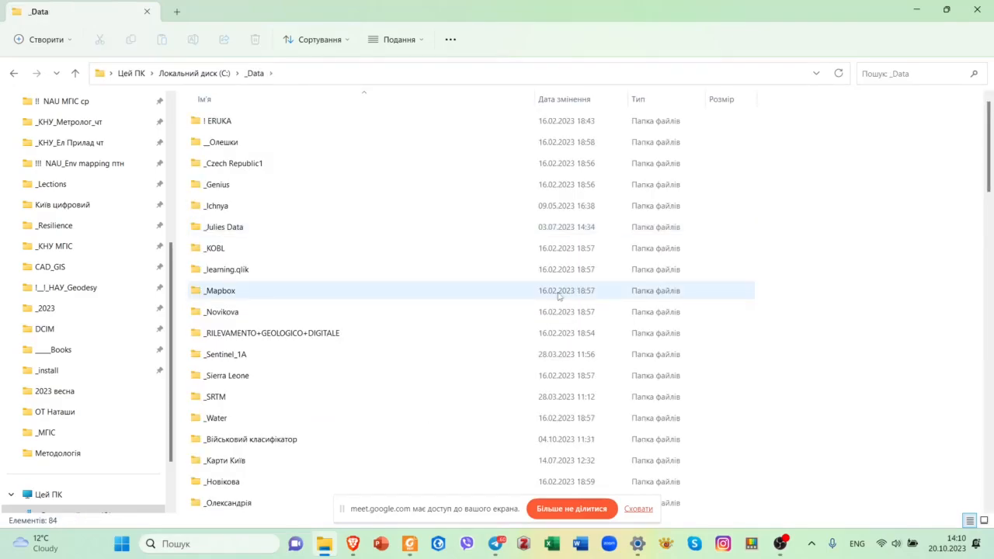
scroll(476, 305, "down", 8)
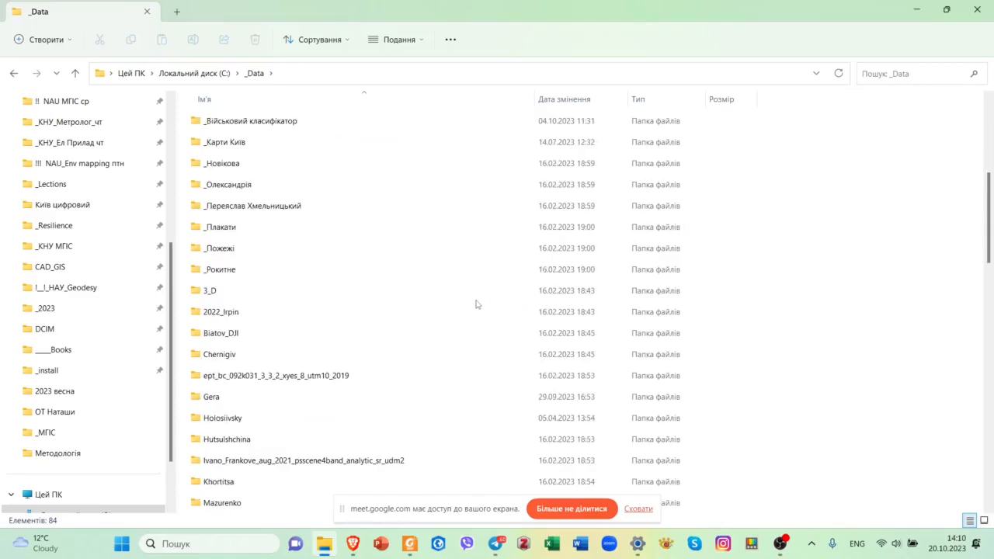
scroll(477, 304, "down", 3)
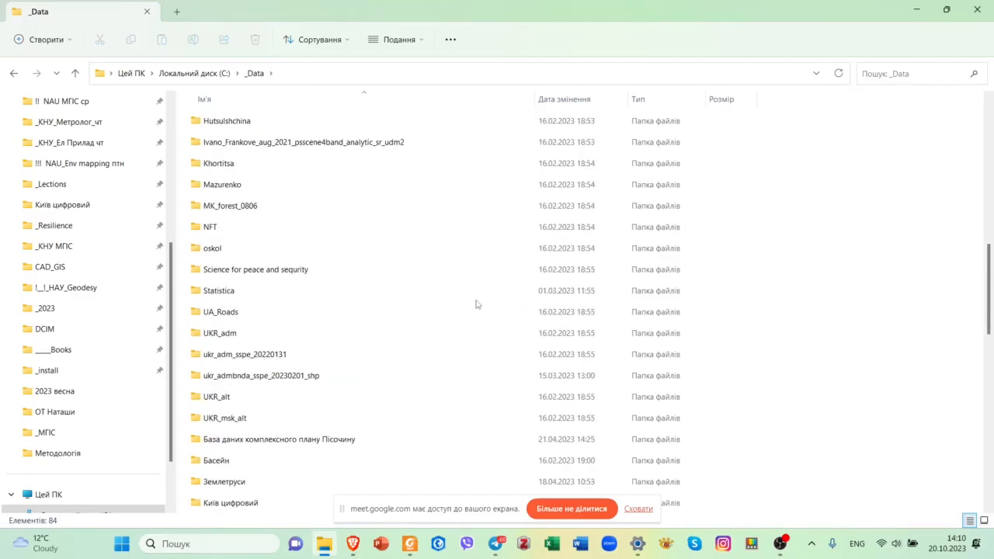
double_click(265, 427)
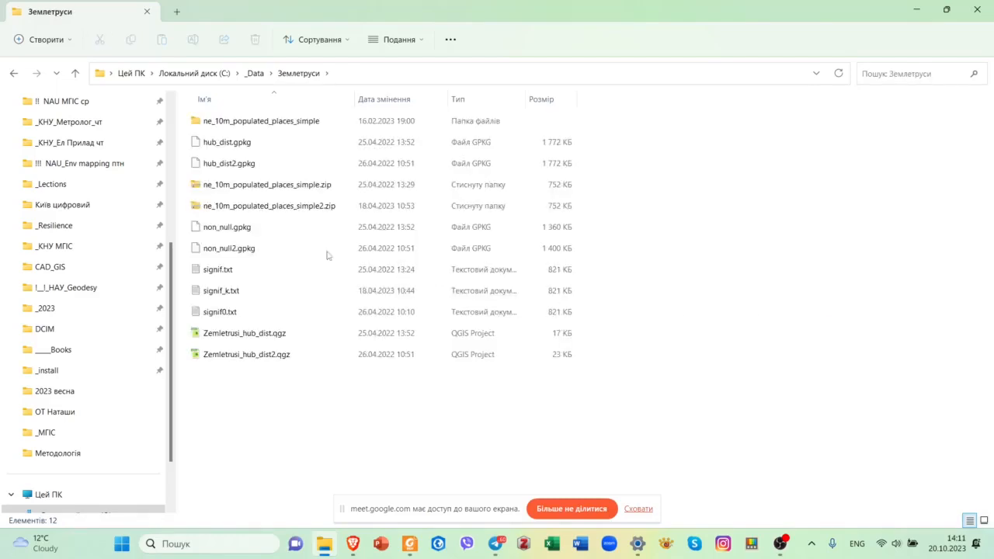
- Inspect the two source datasets: the records in signif.txt and the files in the ne_10m_populated_places_simple folder
left_click(270, 272)
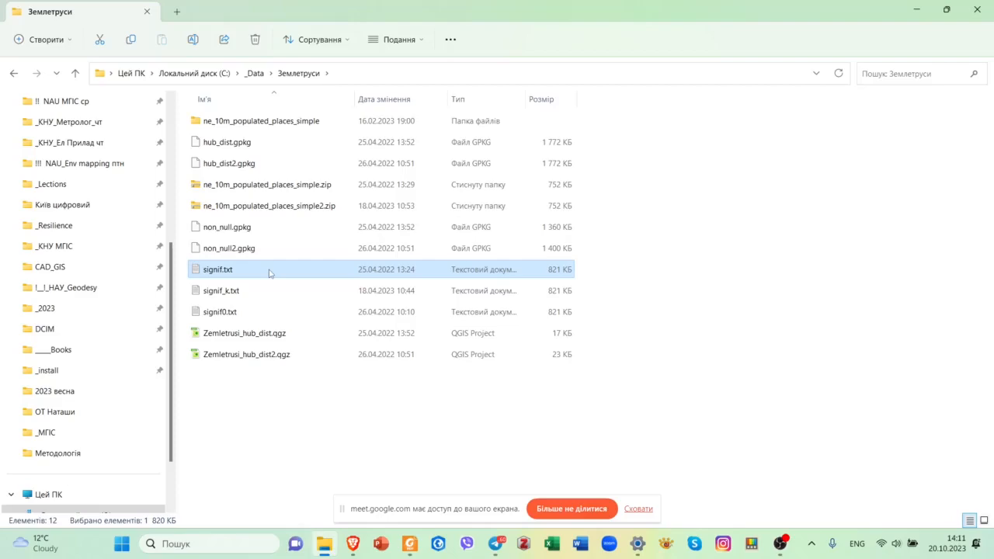
double_click(268, 273)
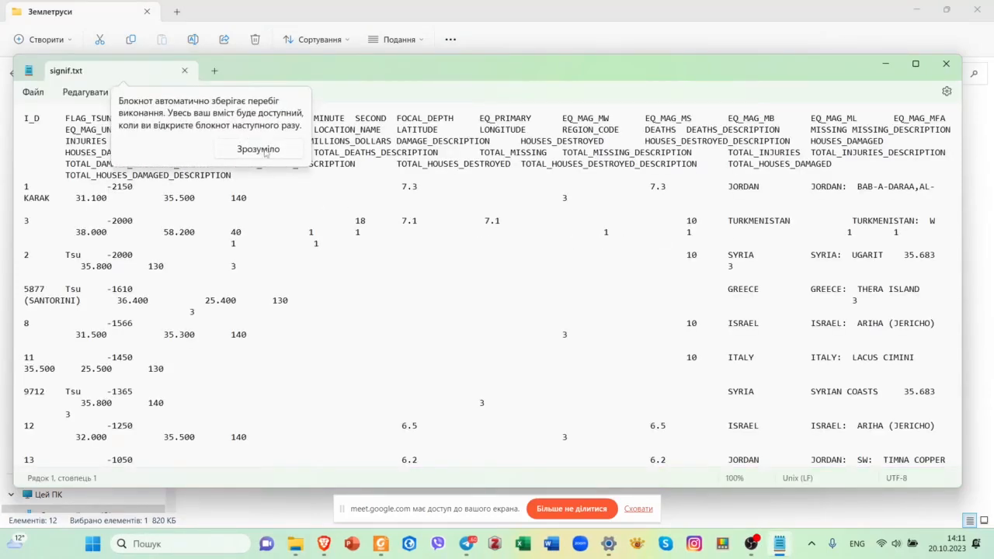
scroll(781, 226, "down", 2)
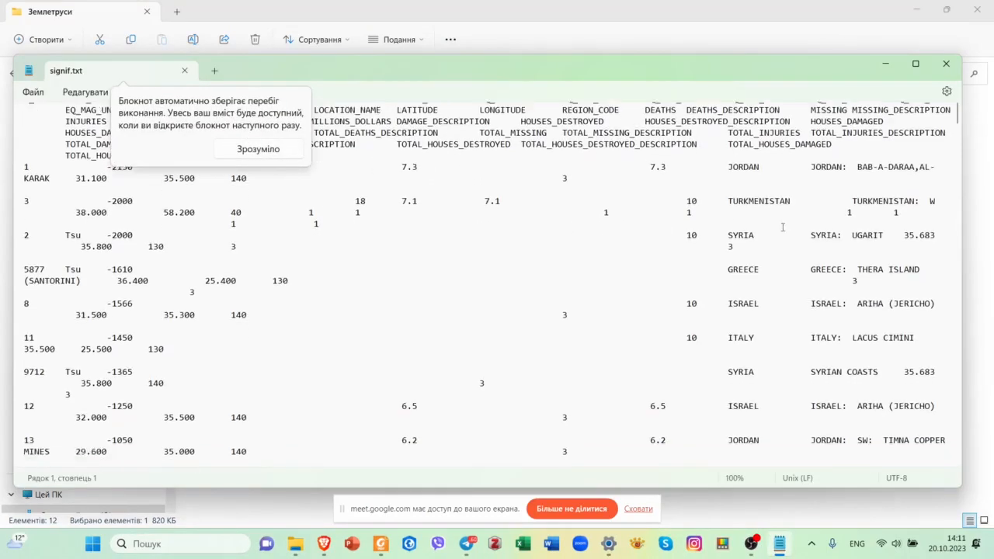
scroll(374, 214, "up", 2)
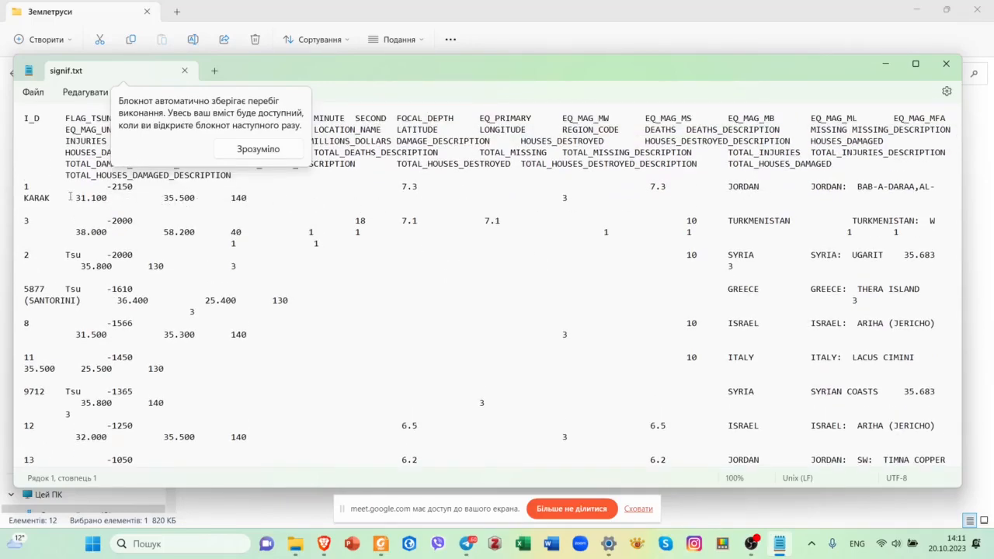
left_click(946, 63)
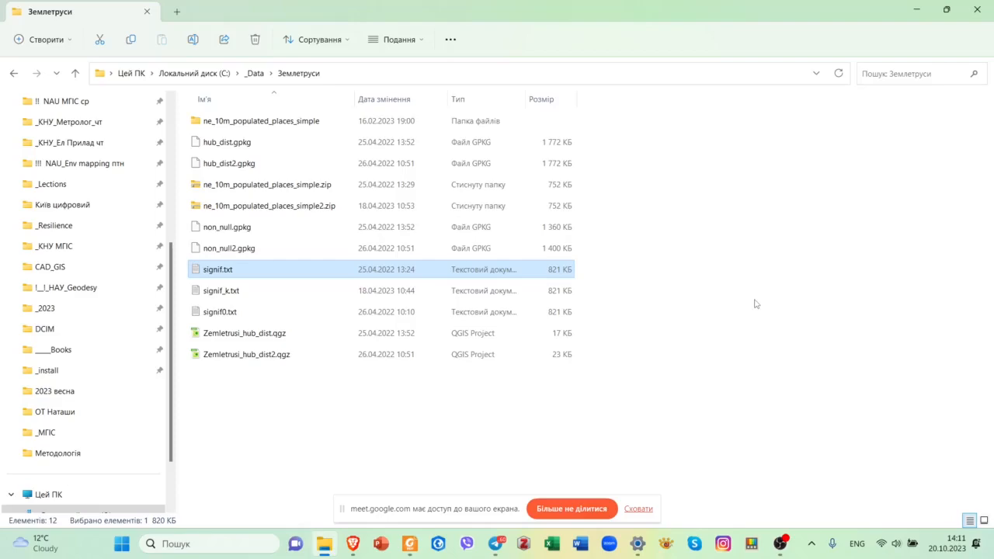
left_click(289, 122)
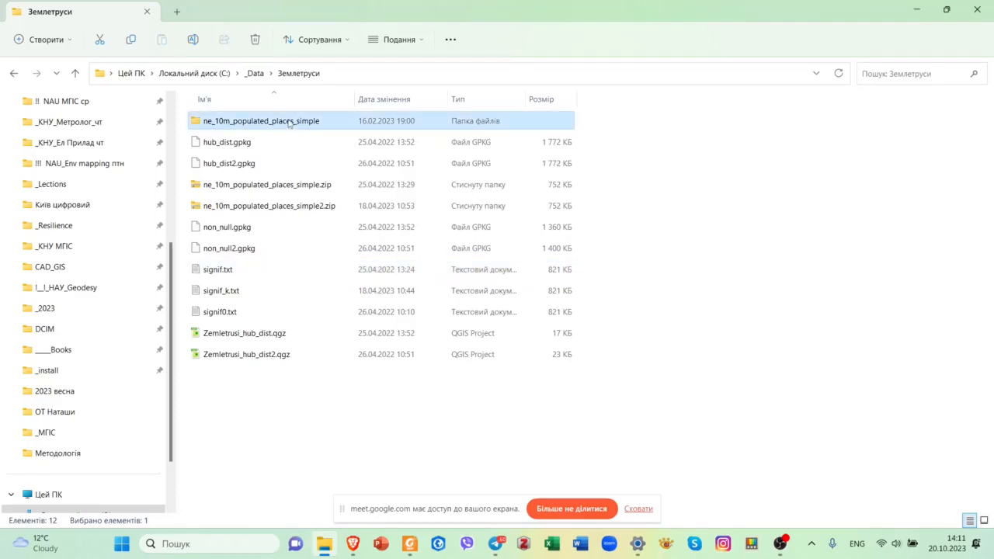
double_click(289, 122)
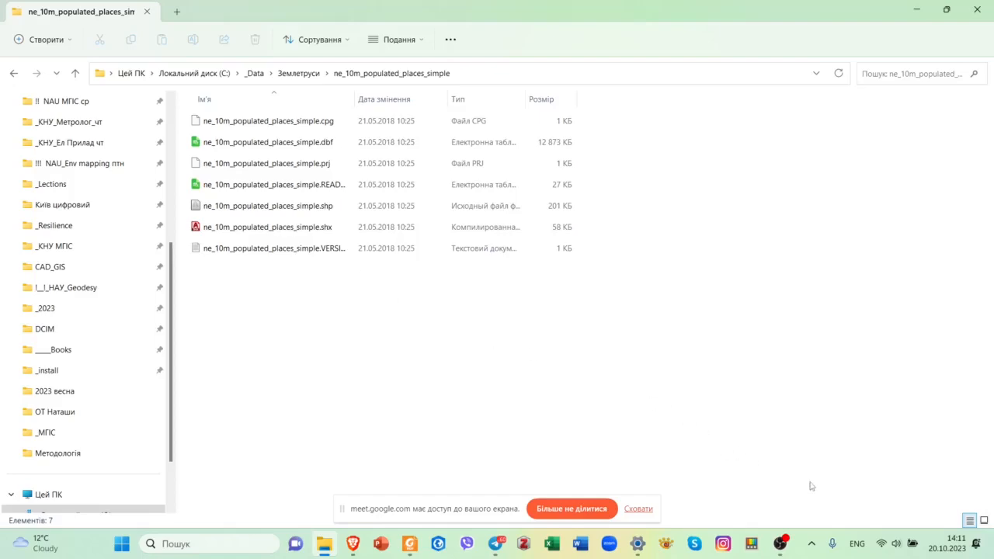
- Launch QGIS Desktop 3.30.0 from the QGIS 3.30.0 folder on the desktop
left_click(916, 9)
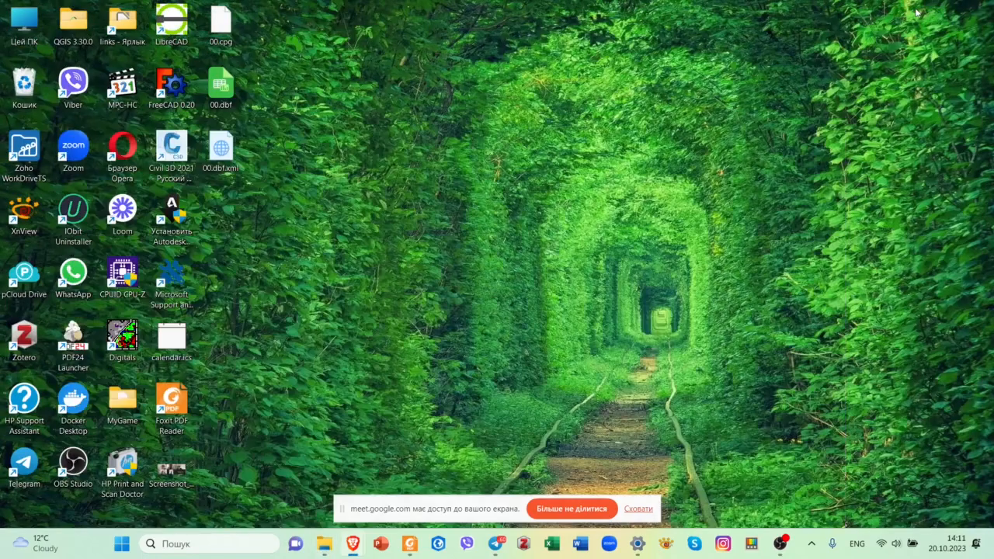
double_click(73, 28)
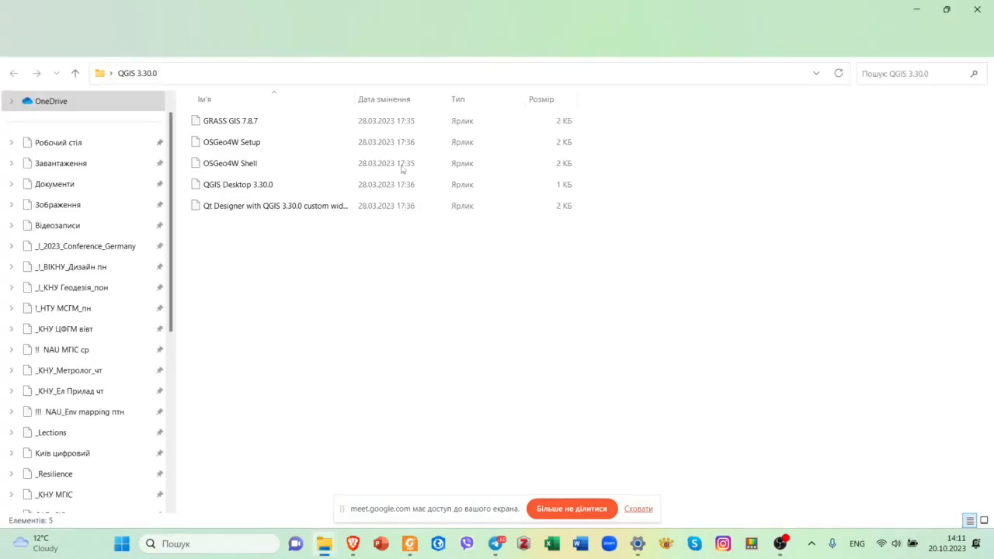
double_click(269, 190)
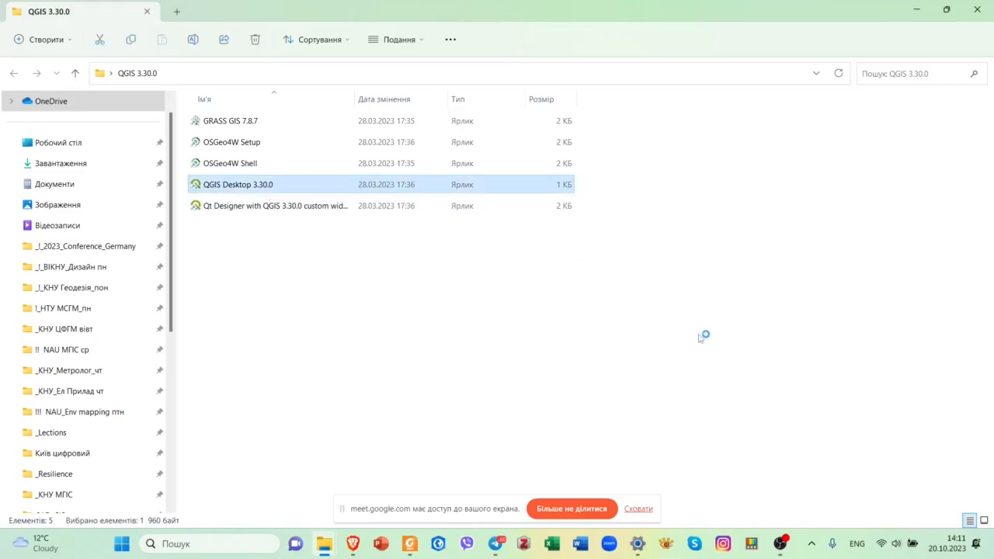
- Return to the Nearest Neighbor Analysis tutorial in the browser and read procedure steps 1 and 2 on importing signif.txt as a delimited text layer
mouse_move(411, 551)
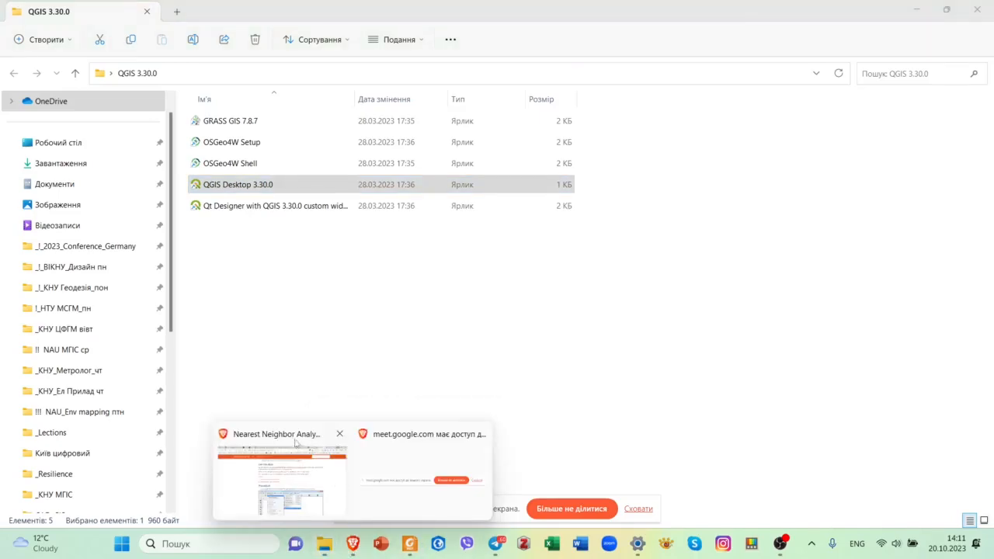
left_click(291, 436)
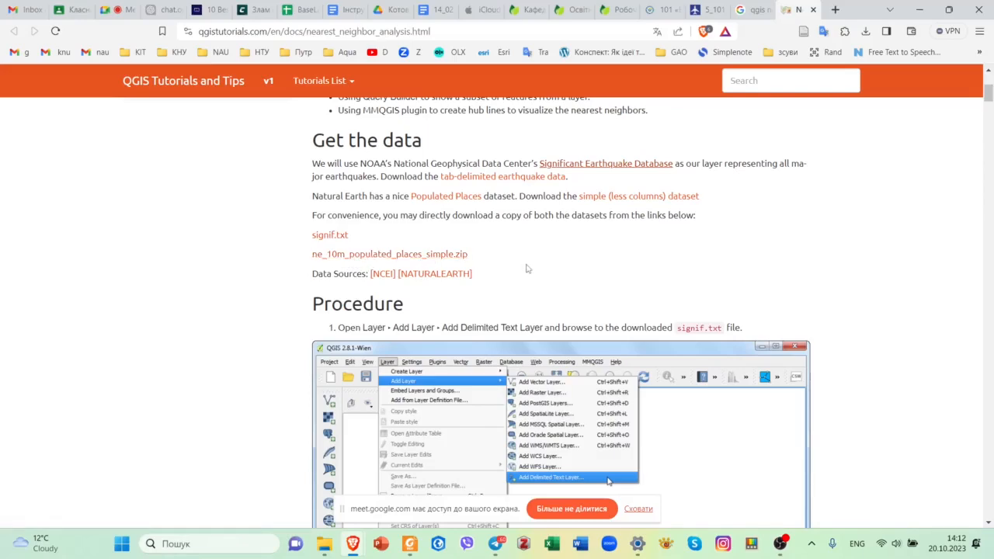
scroll(774, 296, "down", 2)
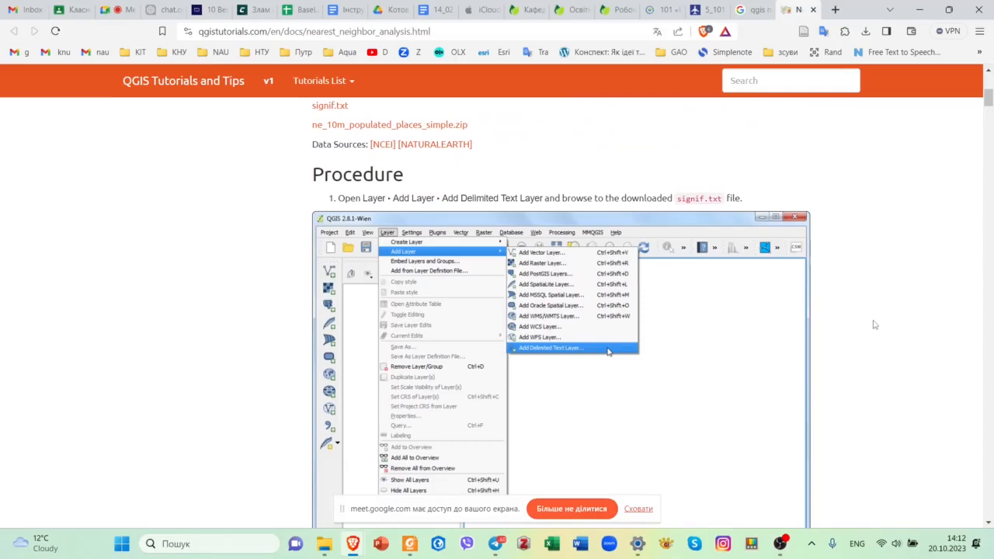
scroll(872, 325, "down", 1)
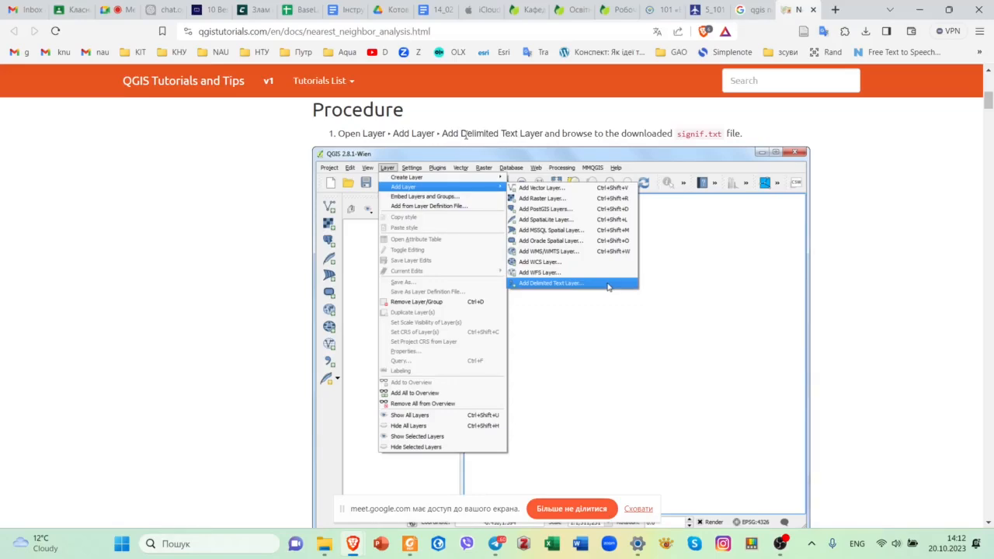
left_click_drag(460, 134, 678, 132)
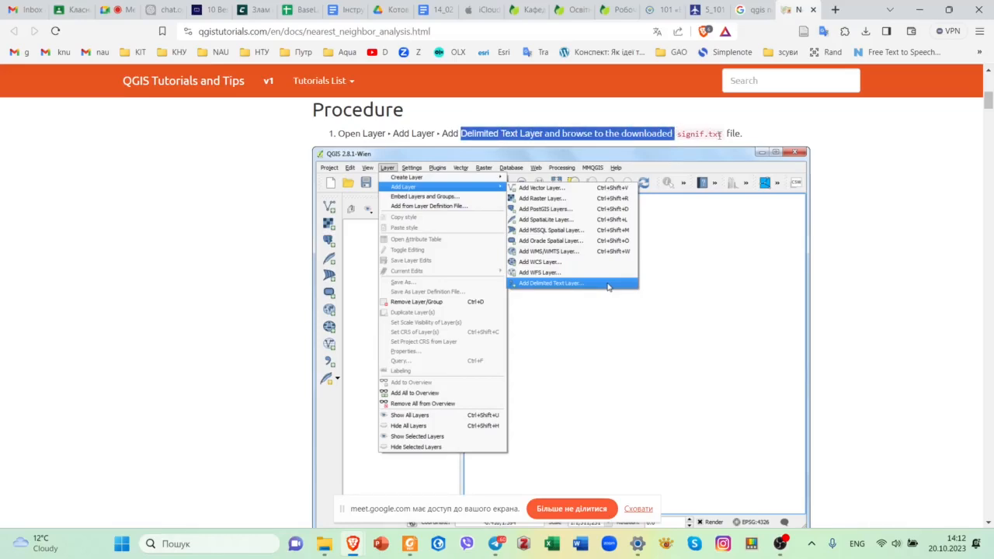
scroll(730, 136, "down", 4)
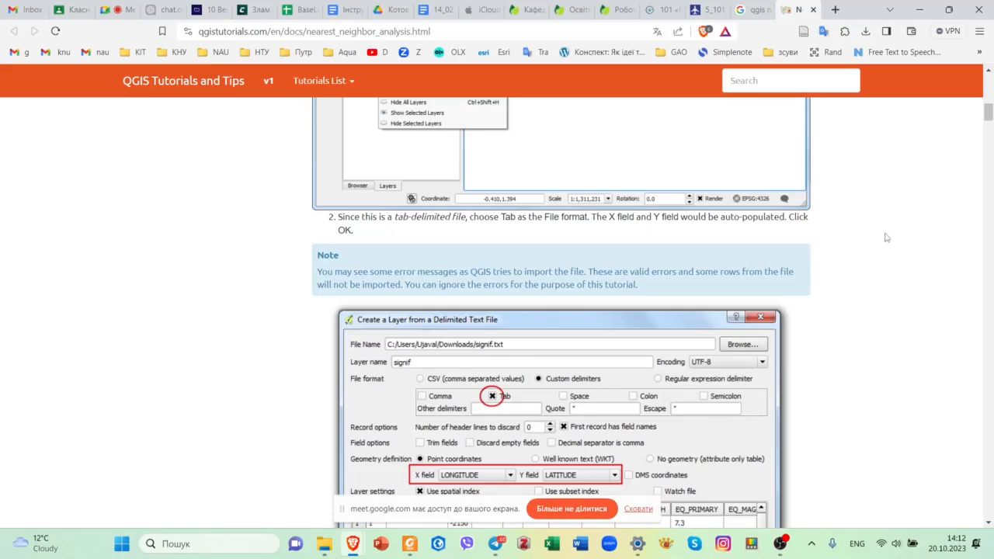
scroll(886, 237, "up", 1)
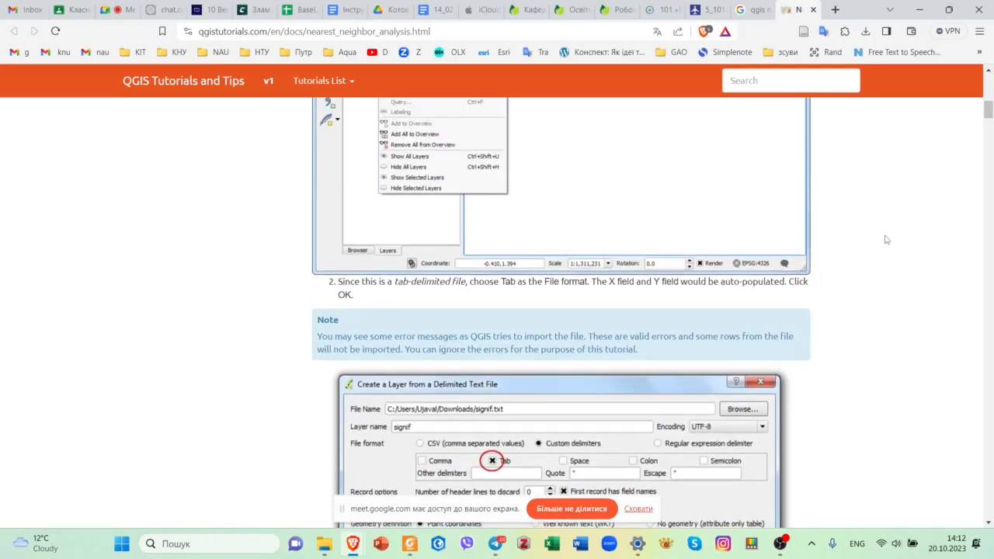
scroll(886, 239, "up", 1)
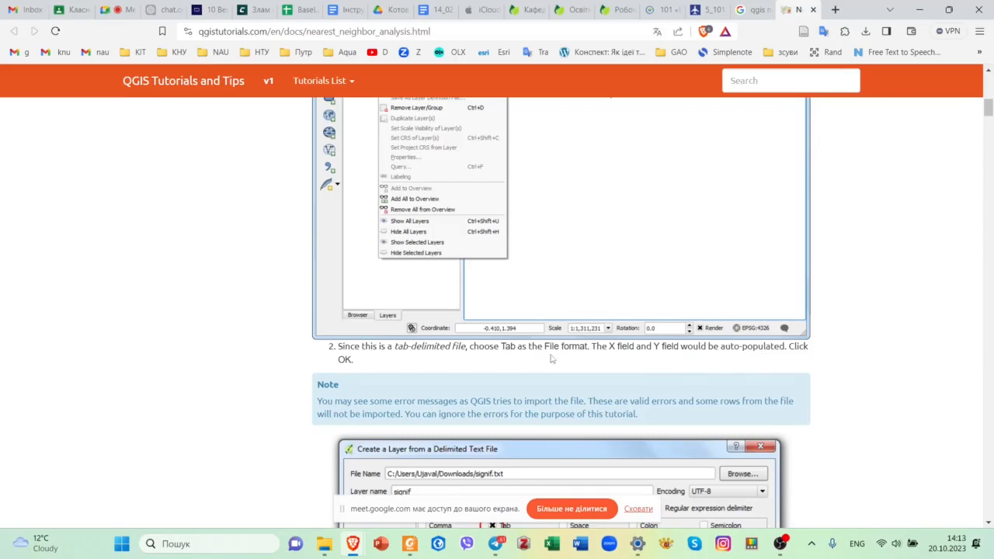
scroll(595, 359, "up", 2)
scroll(595, 359, "down", 5)
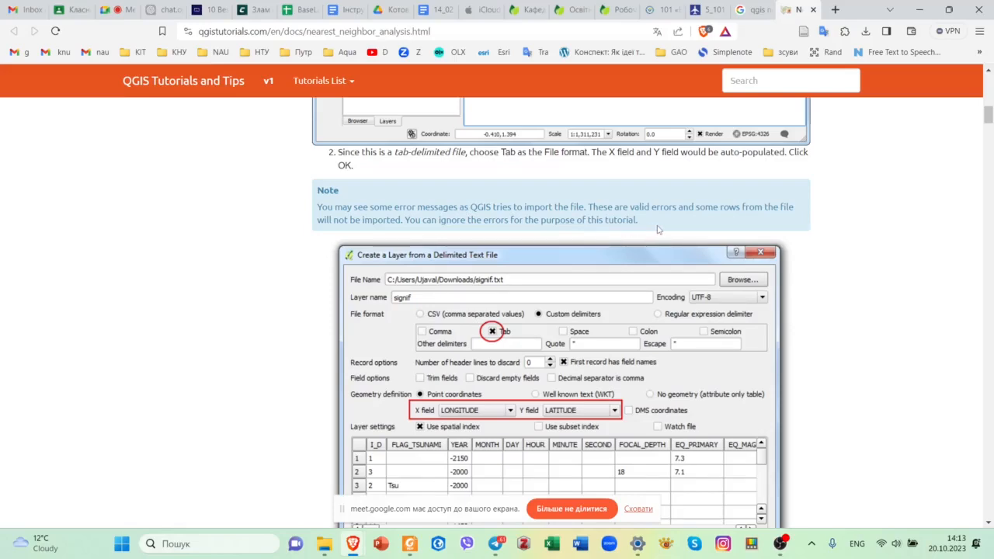
- Read the tutorial's example import settings for the tab-delimited signif.txt under step 2
scroll(857, 328, "down", 2)
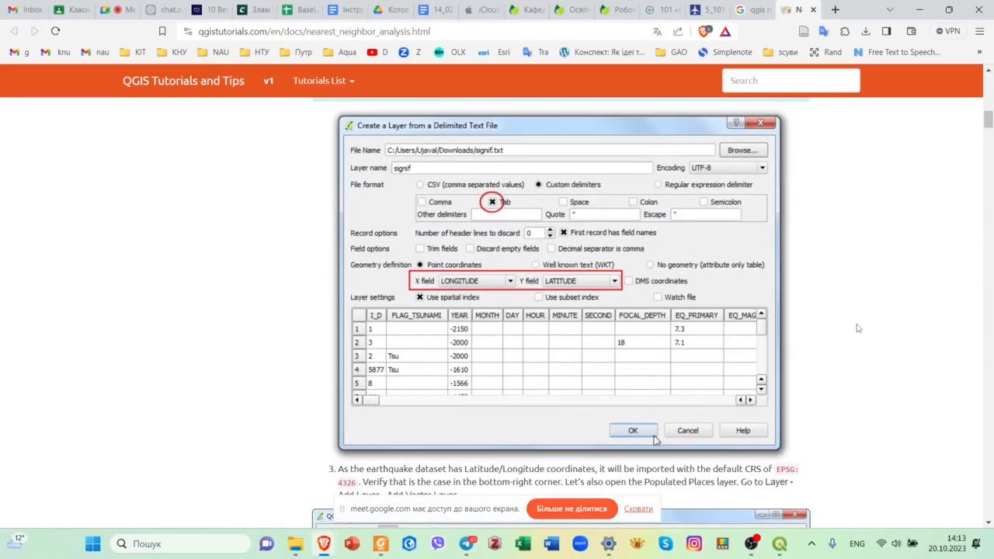
scroll(857, 329, "up", 2)
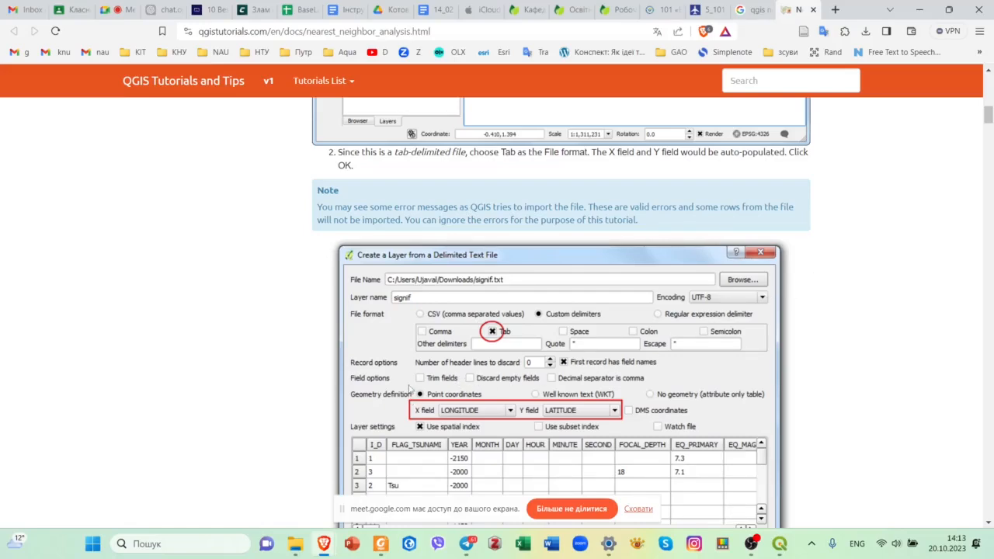
scroll(409, 388, "down", 1)
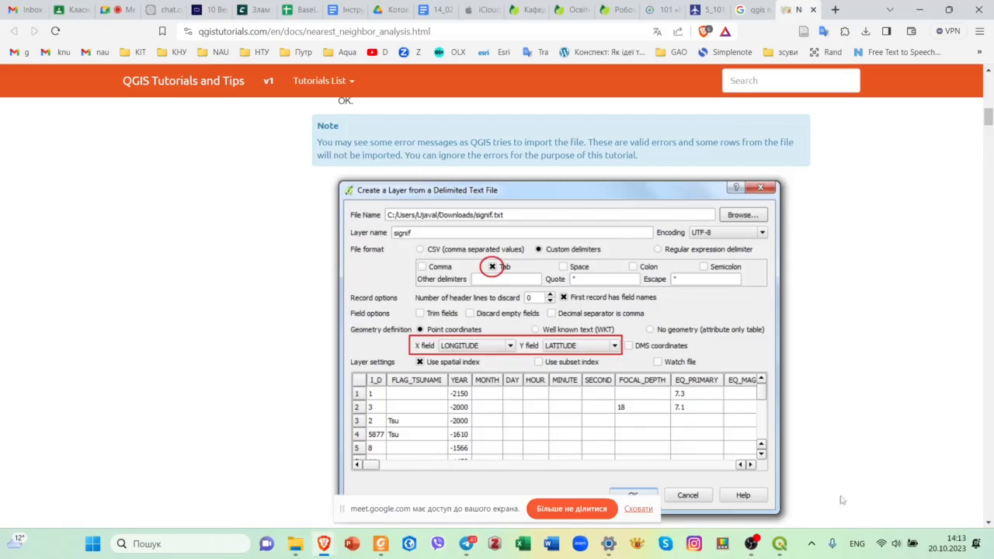
- Switch to QGIS, create an empty project in EPSG:4326 - WGS 84 and narrow the side panels to enlarge the map area
left_click(779, 545)
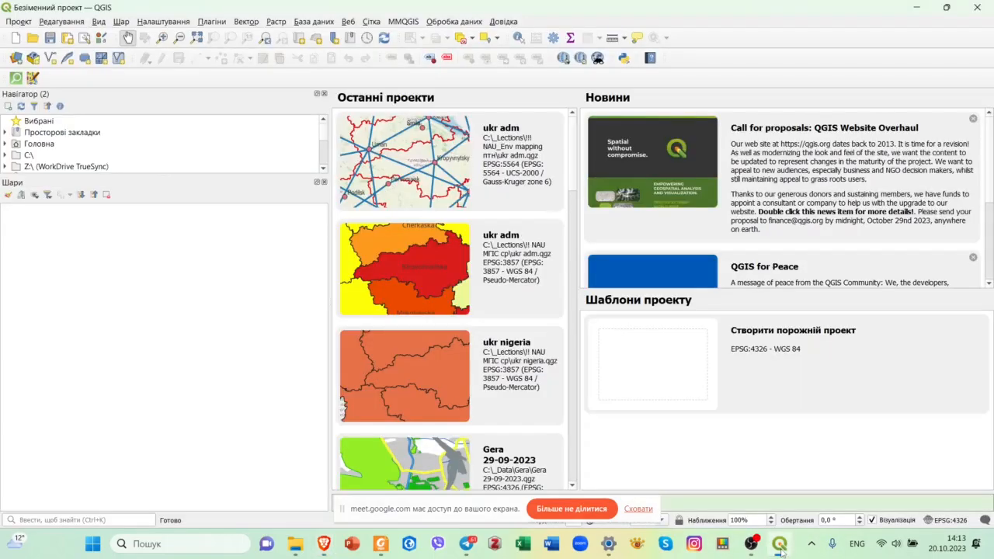
double_click(642, 382)
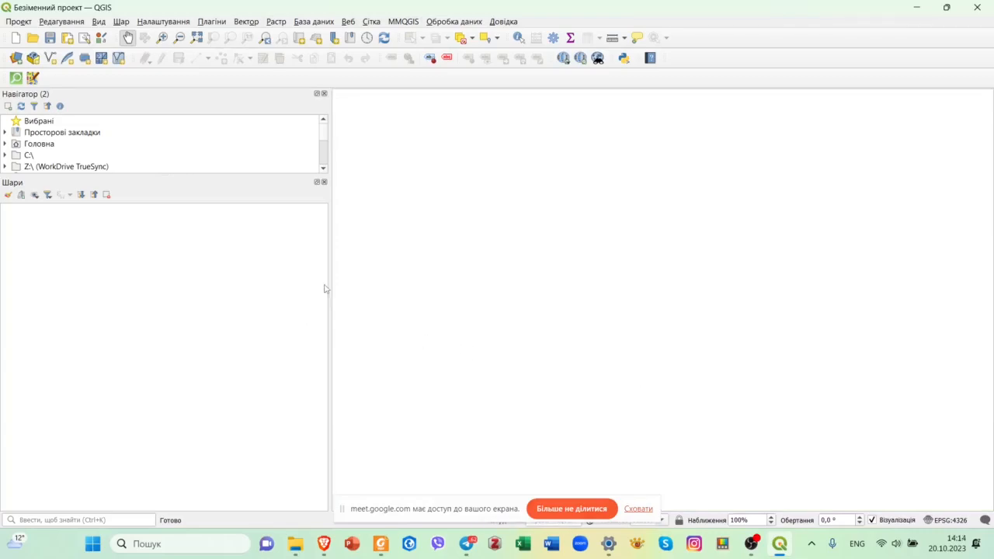
left_click_drag(330, 280, 104, 280)
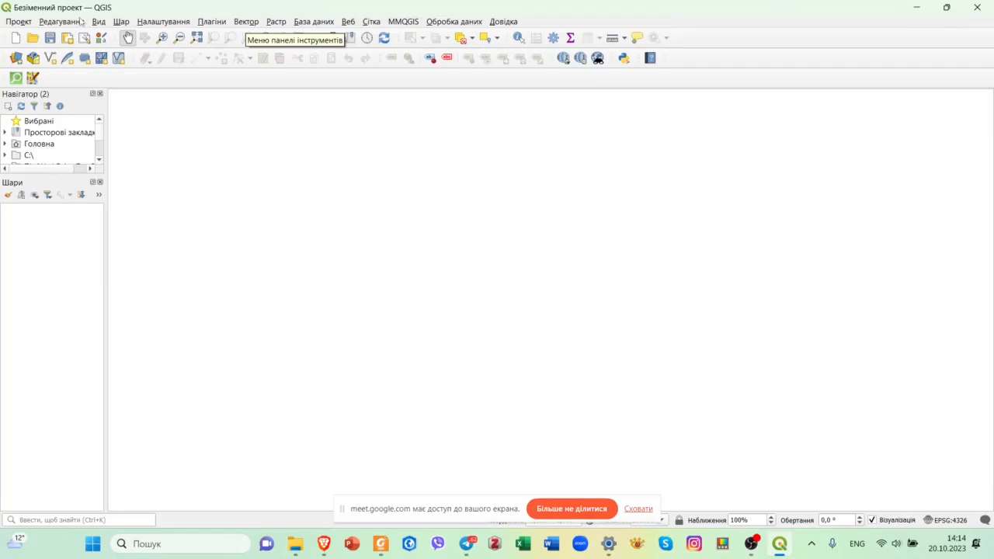
- Open the data source manager for adding a delimited text layer
left_click(122, 22)
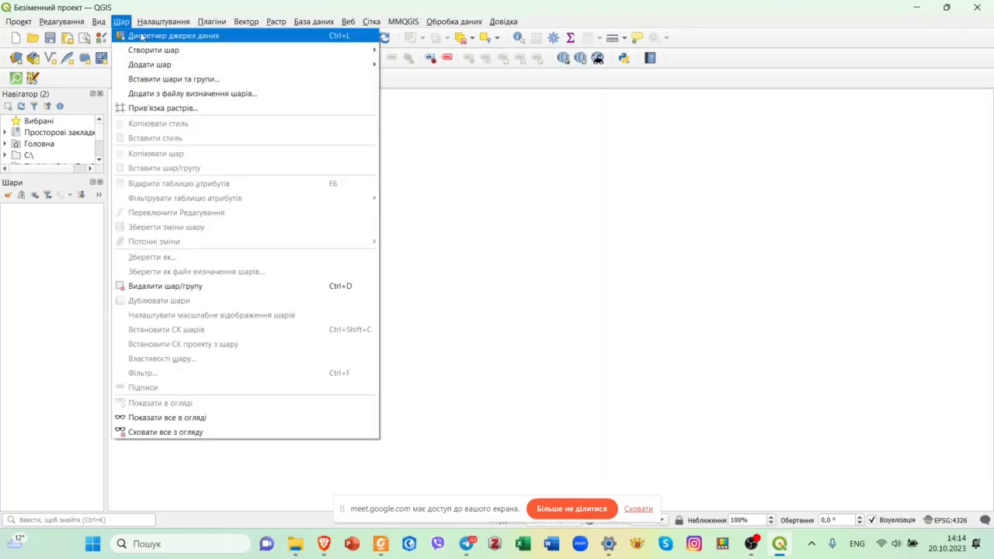
mouse_move(187, 66)
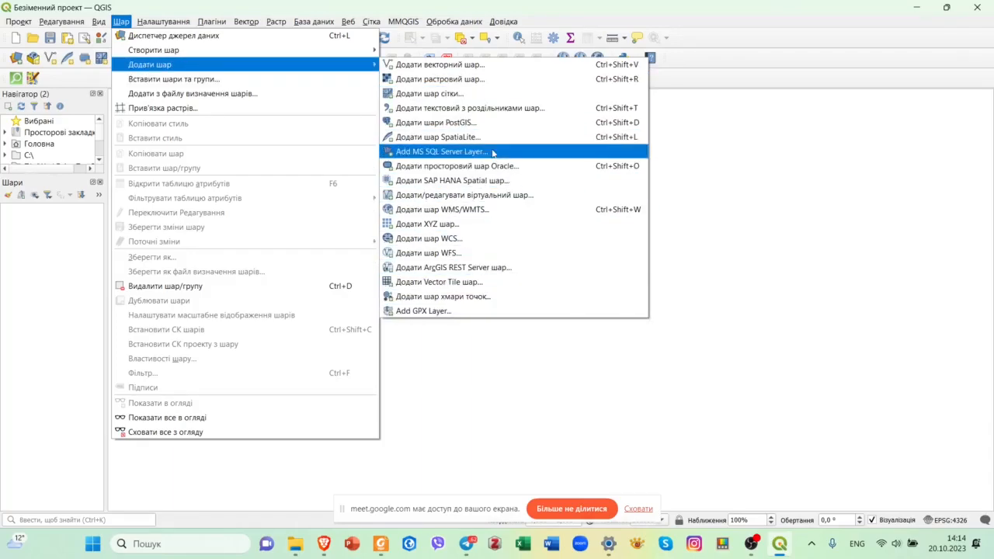
key("Escape")
key("Escape")
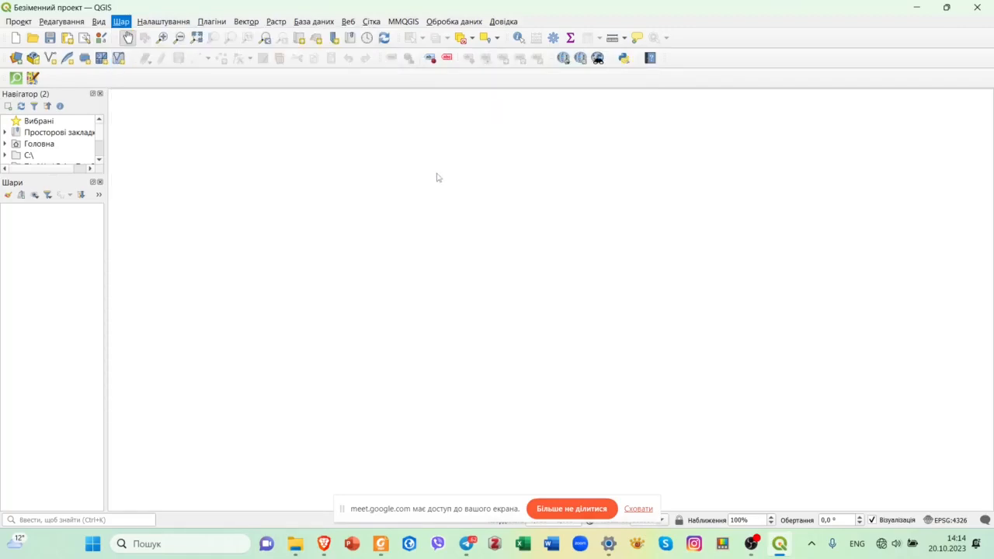
key("ctrl+shift+t")
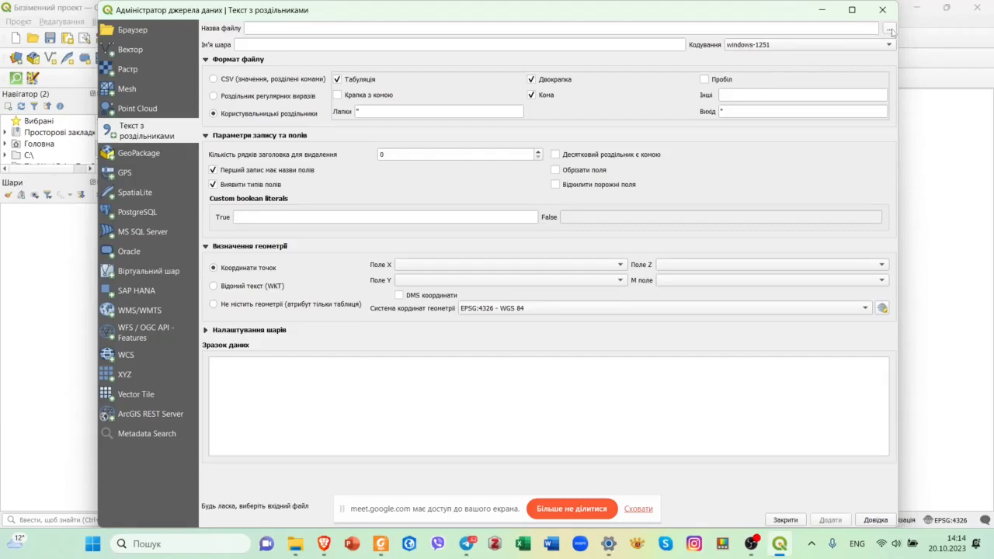
- Choose signif.txt from the Землетруси folder inside _Data on drive C as the input file
left_click(890, 30)
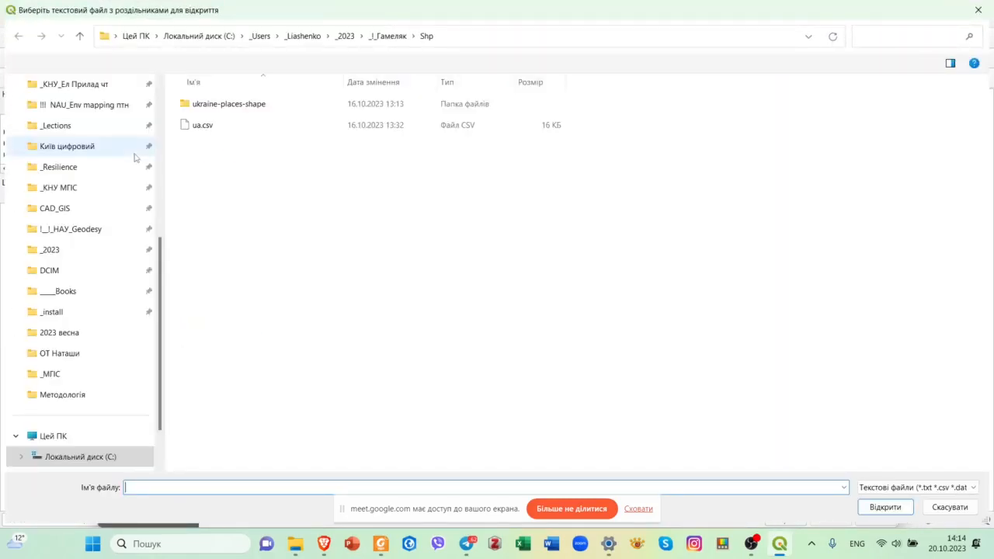
left_click(204, 36)
double_click(247, 107)
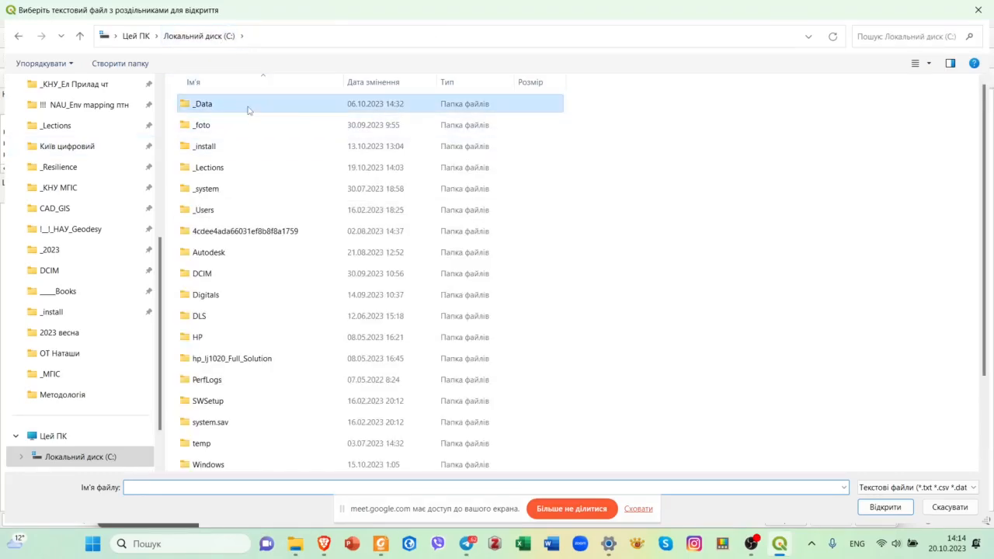
scroll(295, 303, "down", 6)
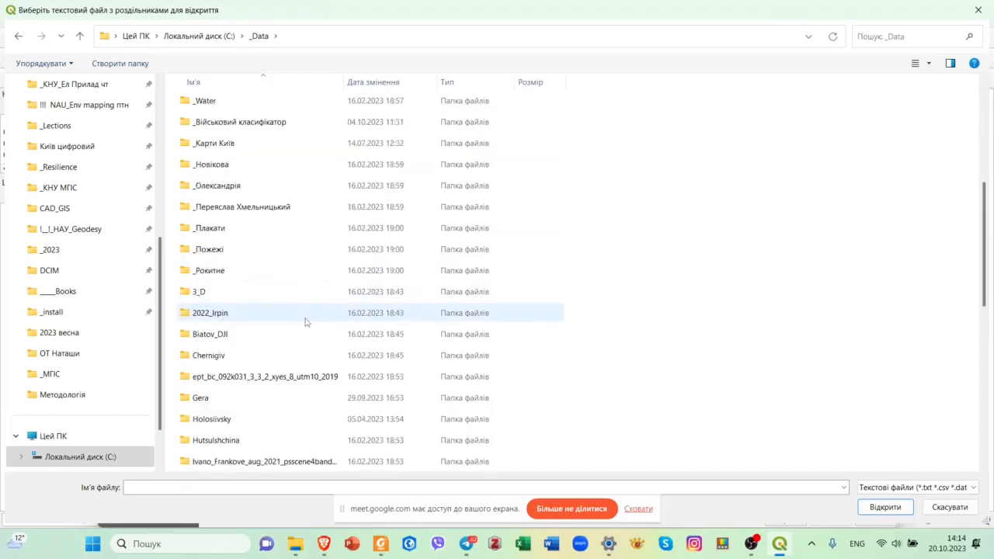
scroll(253, 374, "down", 3)
scroll(253, 373, "down", 4)
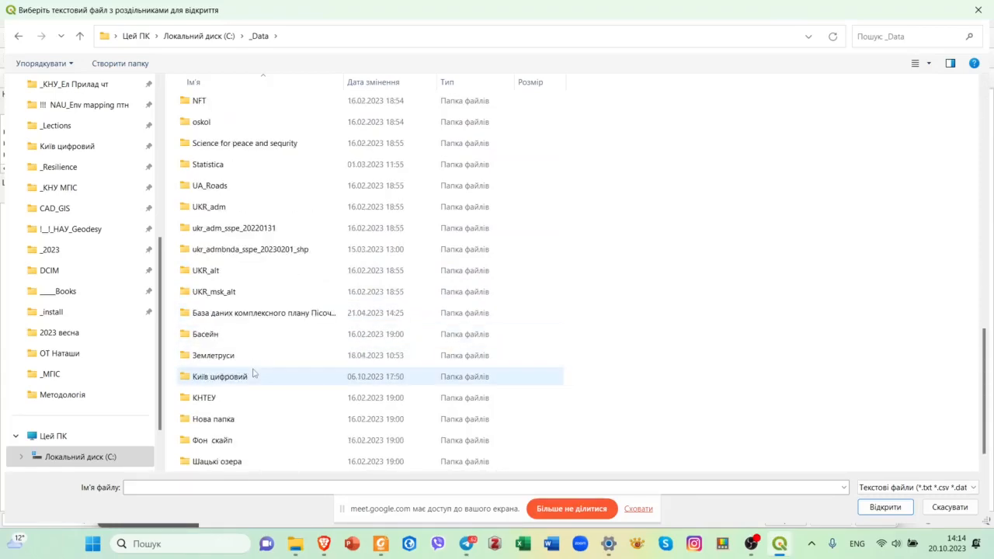
double_click(247, 336)
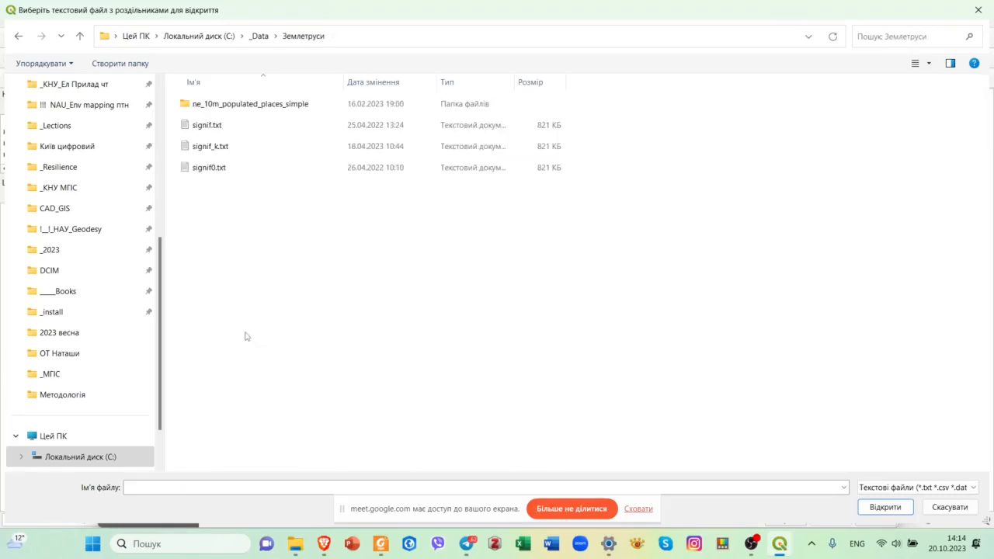
left_click(275, 129)
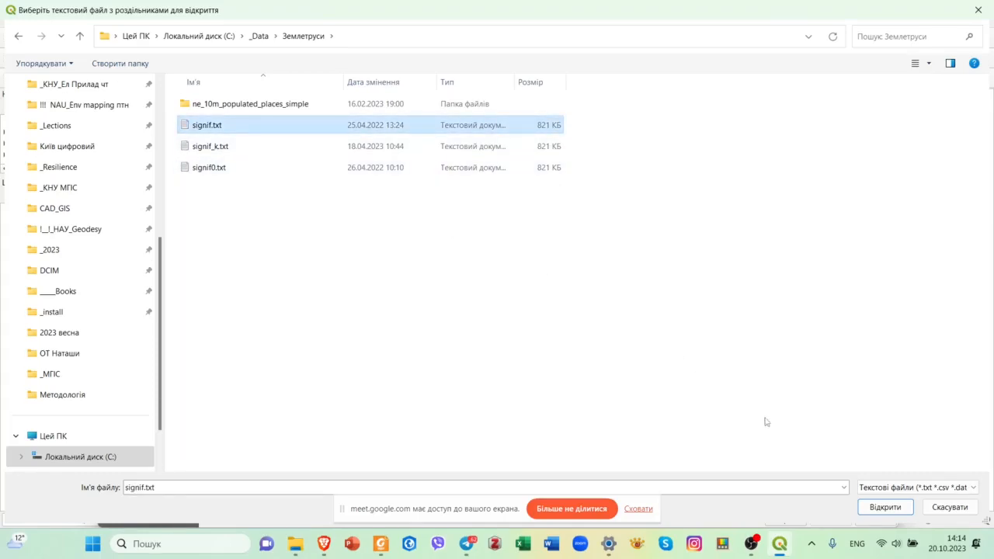
left_click(876, 503)
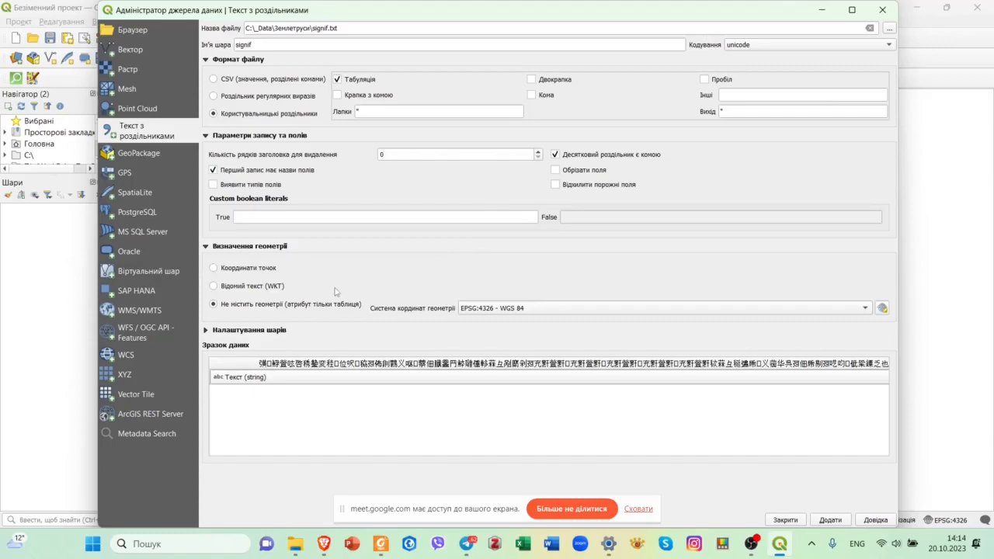
- Define the layer geometry by point coordinates and check the Y field and coordinate system options
left_click(231, 272)
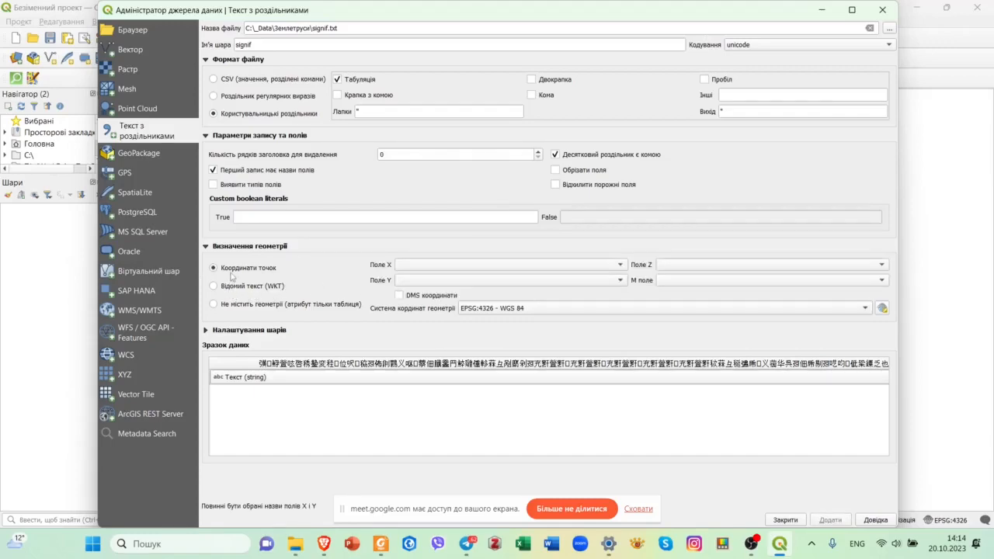
left_click(621, 281)
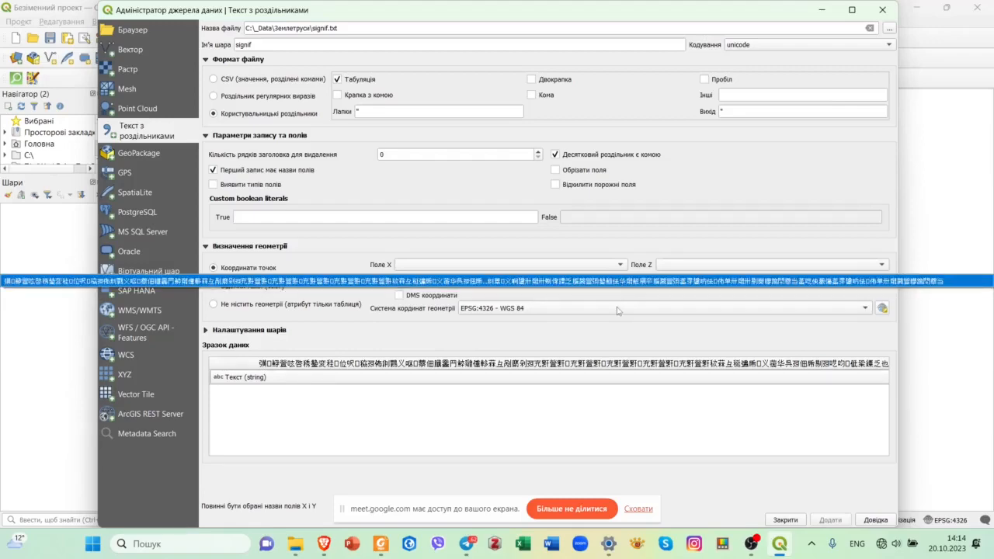
left_click(617, 310)
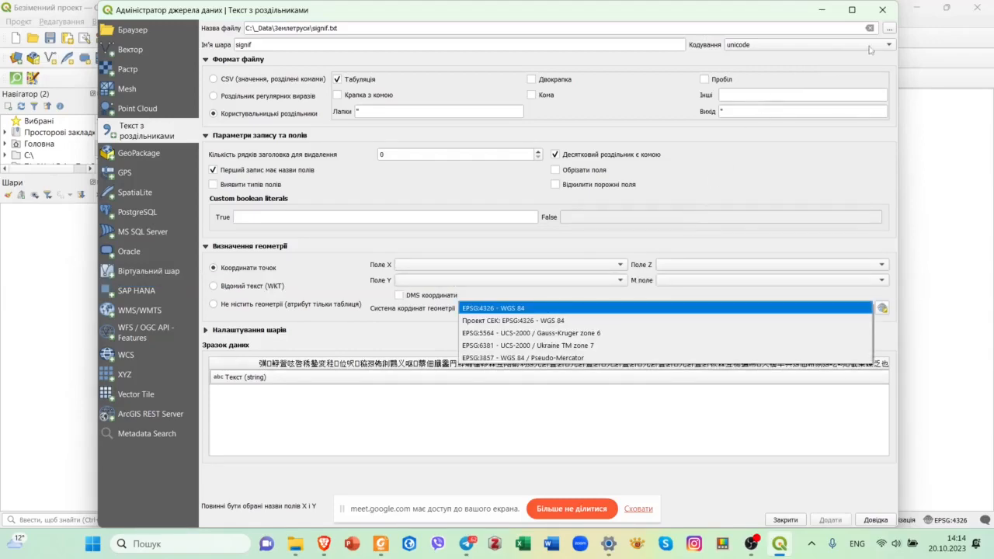
- Set the encoding of signif.txt to UTF-8
left_click(882, 45)
scroll(858, 89, "up", 2)
scroll(858, 104, "down", 7)
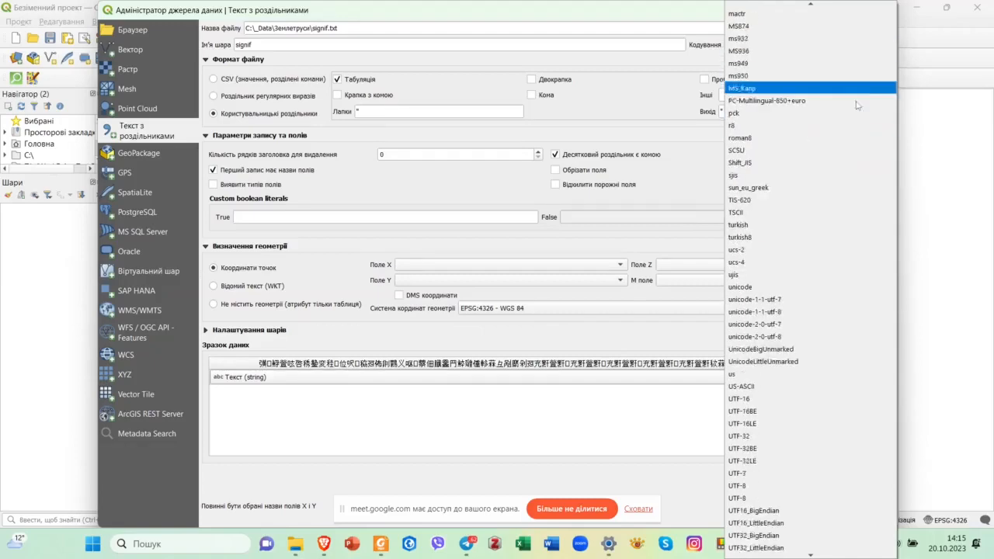
scroll(856, 254, "up", 7)
scroll(854, 256, "up", 7)
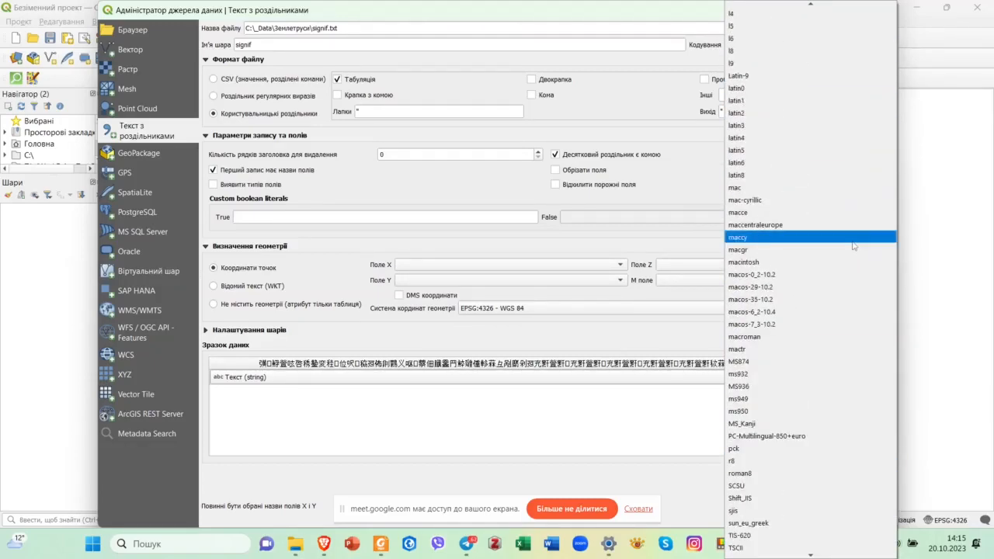
scroll(854, 246, "down", 5)
scroll(853, 245, "down", 4)
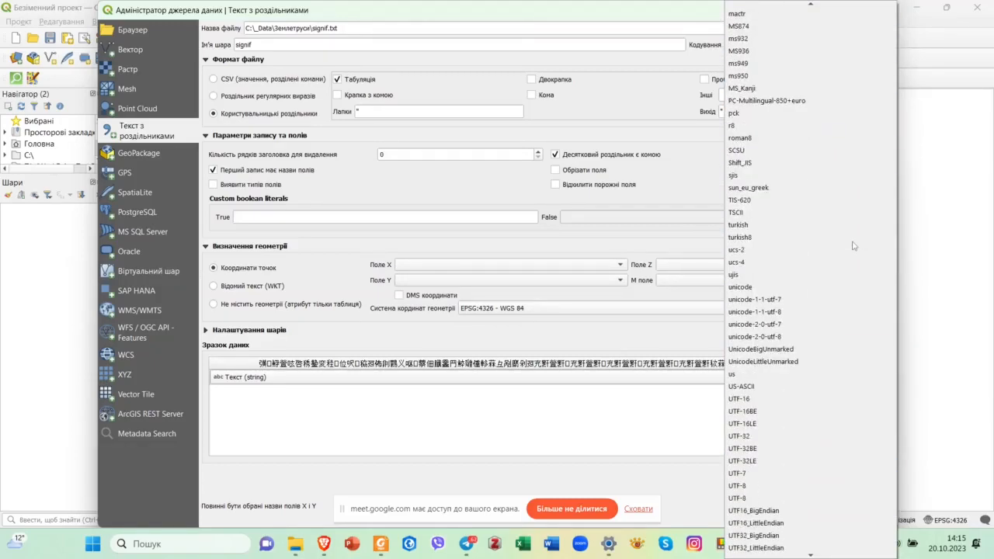
scroll(852, 245, "down", 3)
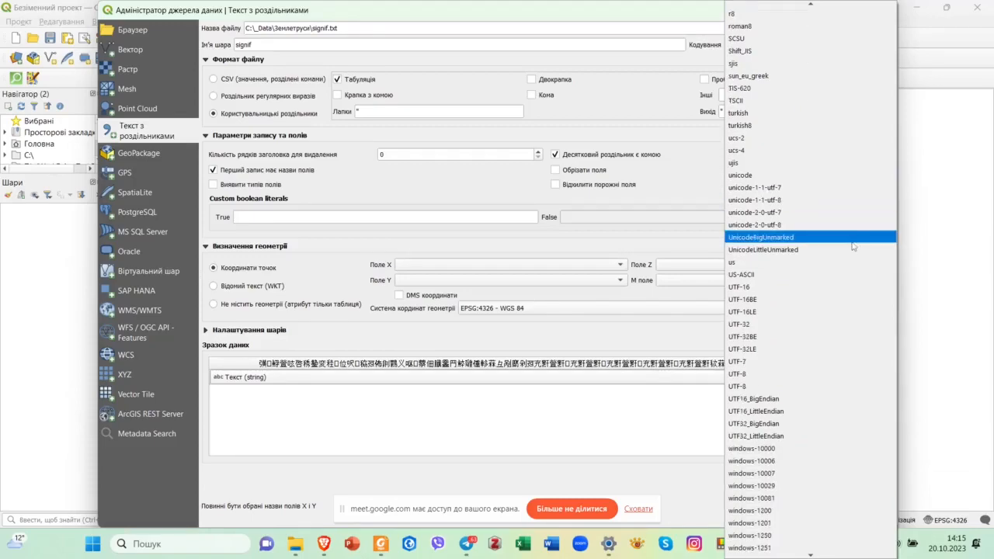
left_click(764, 385)
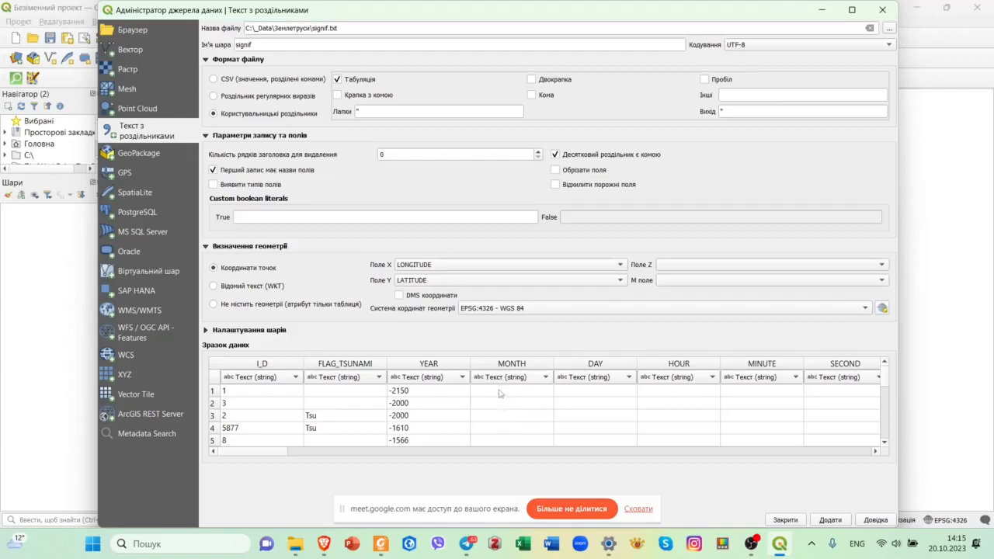
- Check the X field options and compare the import settings with the tutorial's example, including the step 3 note on the CRS
left_click(621, 266)
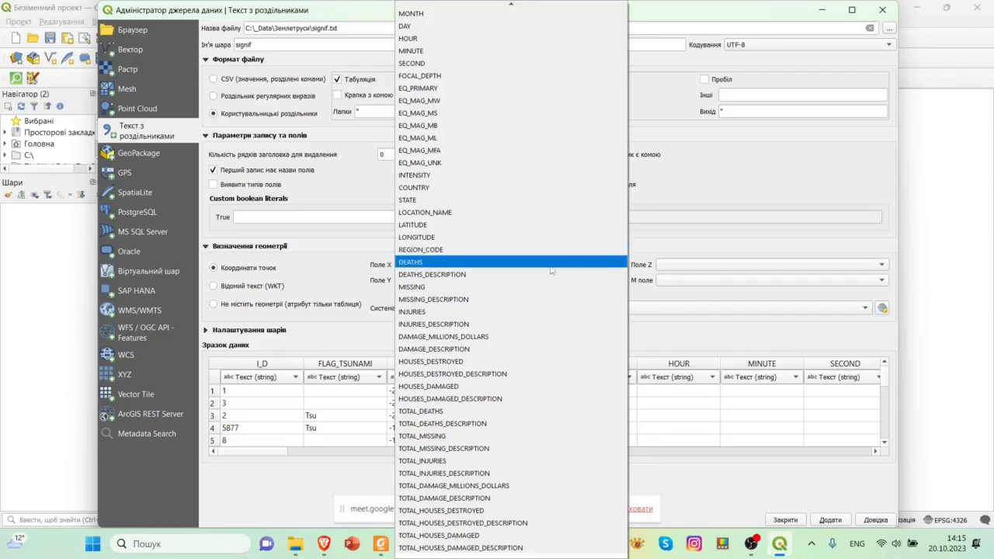
left_click(324, 257)
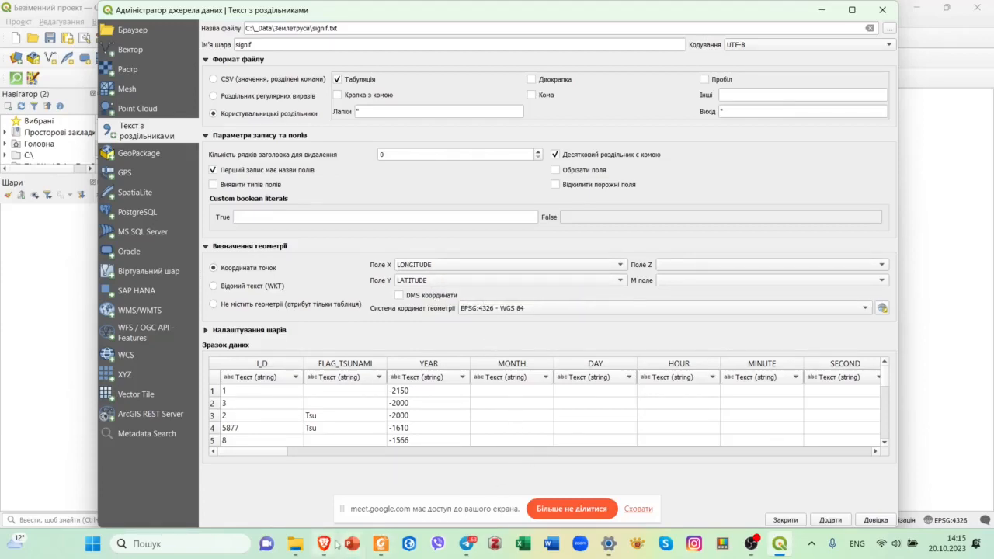
mouse_move(324, 544)
left_click(258, 443)
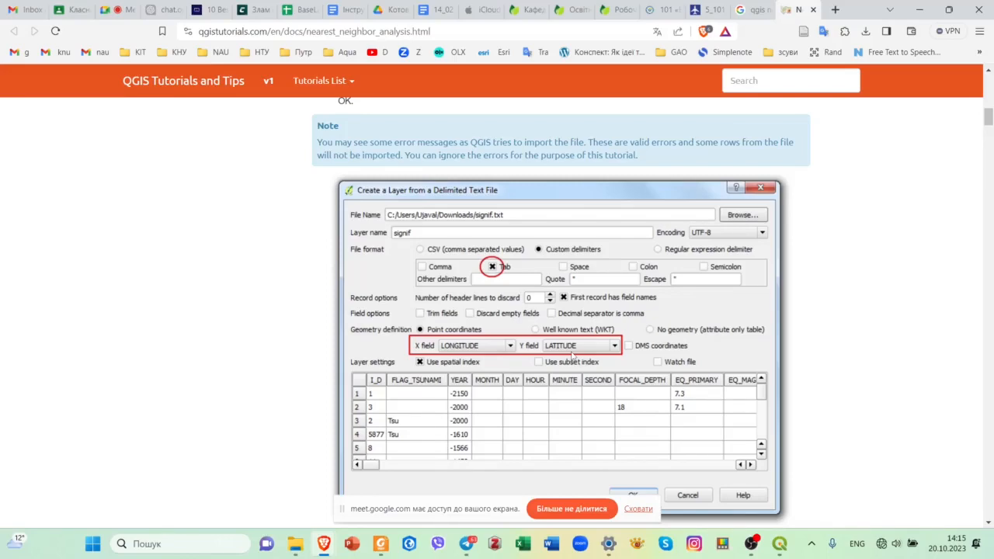
scroll(572, 354, "down", 3)
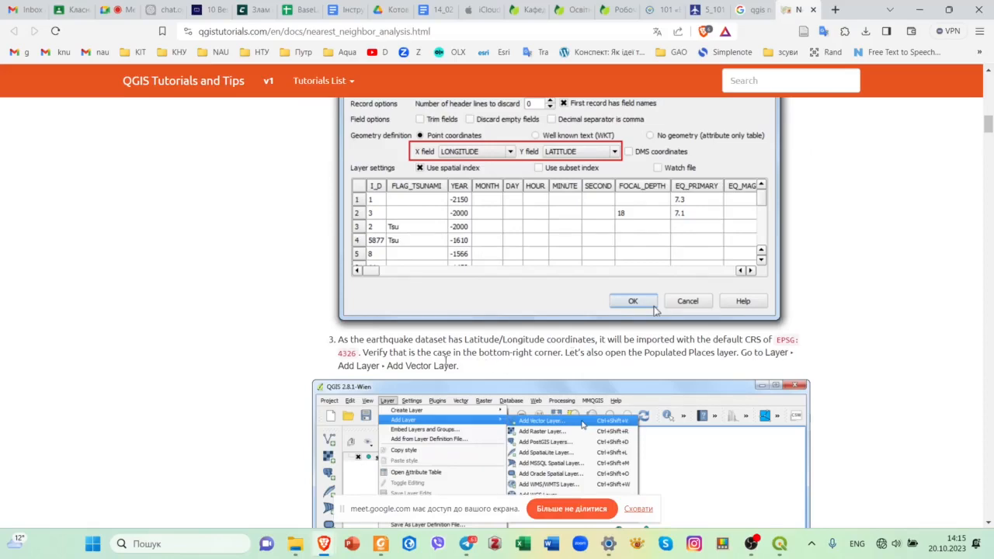
scroll(428, 364, "up", 1)
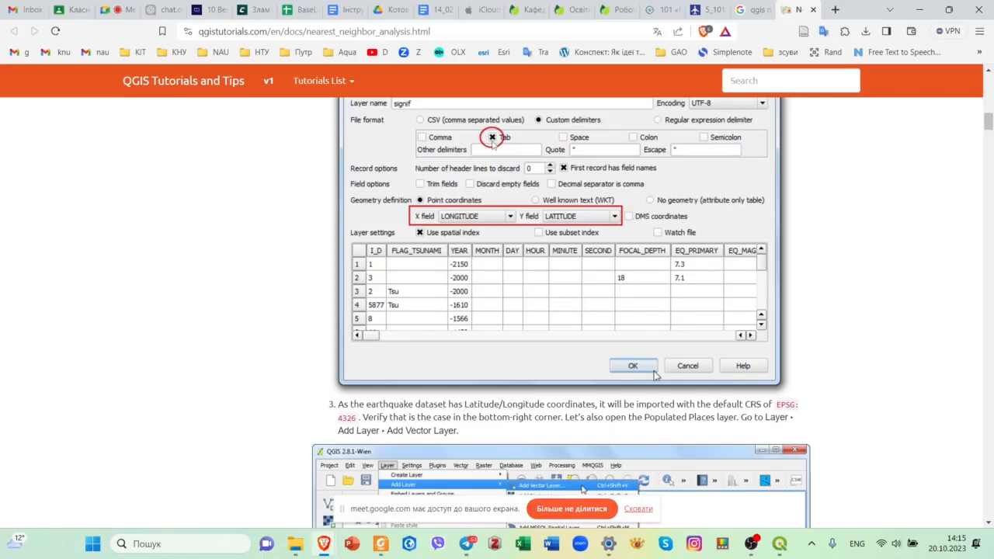
scroll(492, 145, "up", 1)
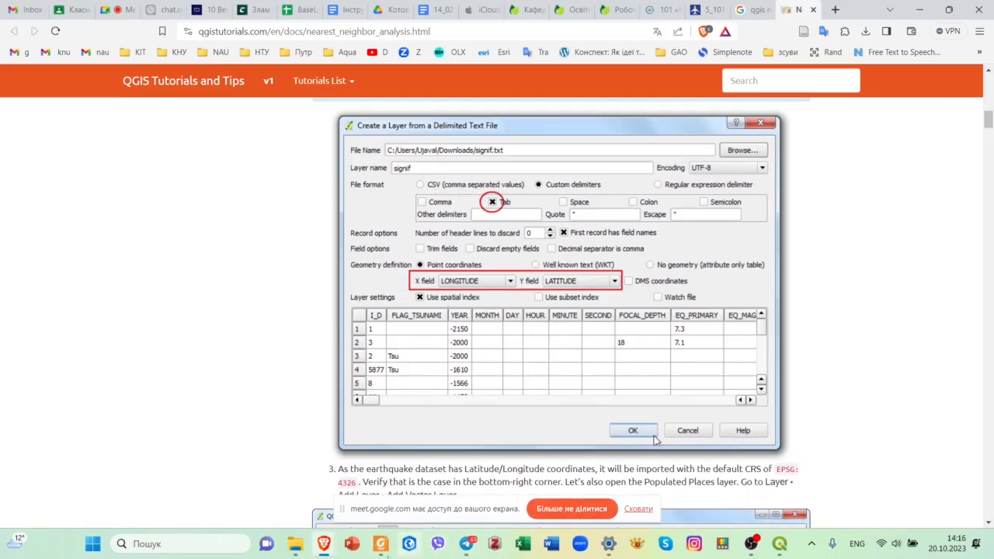
- Return to QGIS, set the geometry CRS to the project's EPSG:4326 - WGS 84, add the signif layer and close the data source manager
left_click(781, 546)
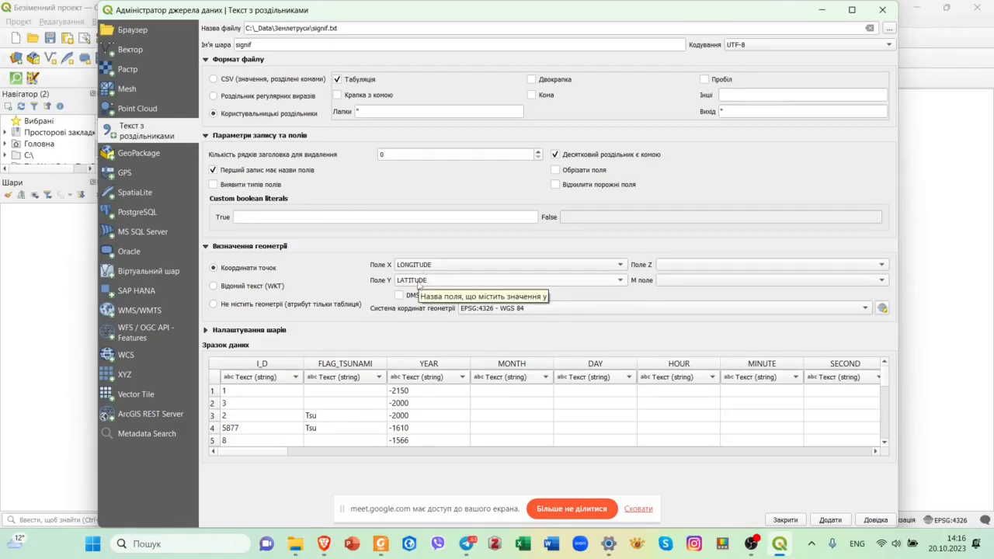
left_click(543, 308)
left_click(598, 320)
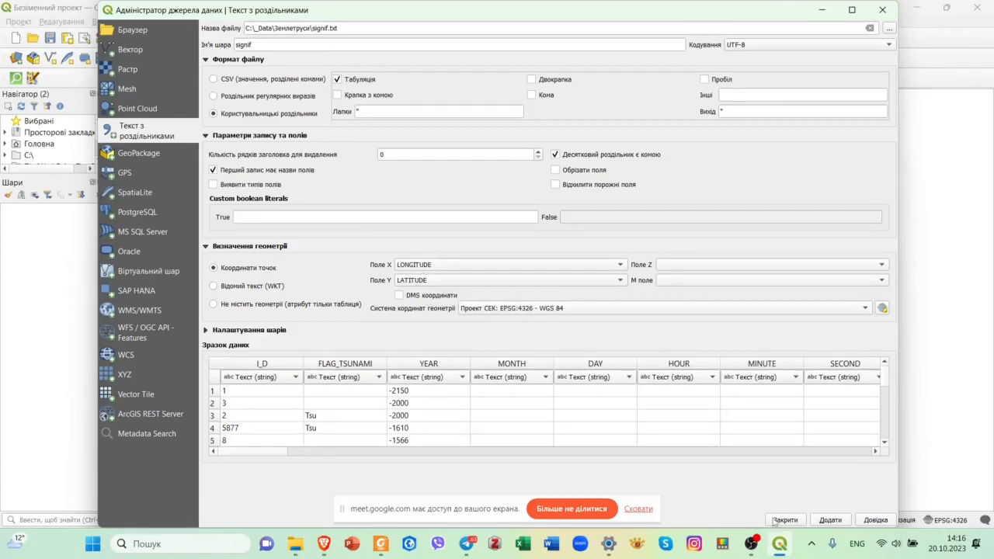
left_click(830, 519)
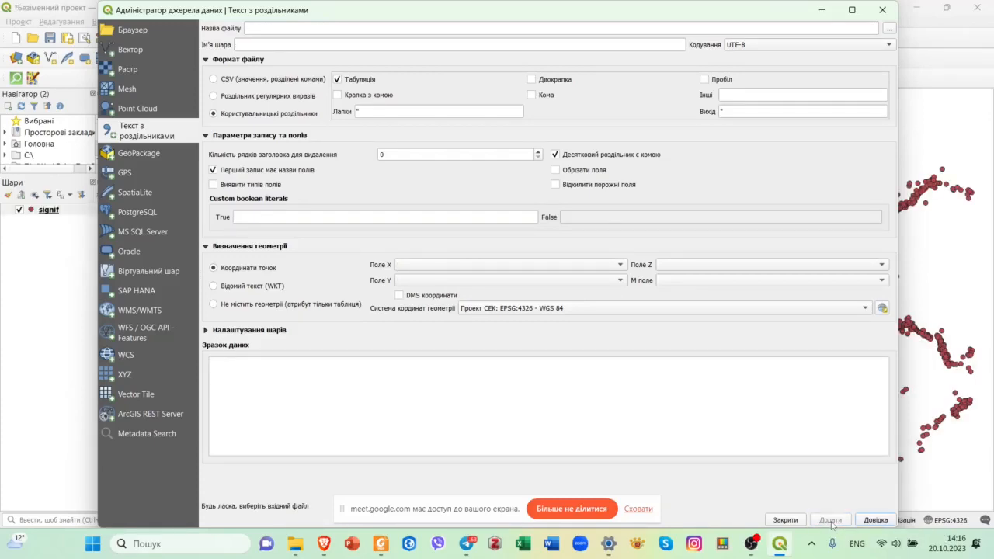
left_click(785, 522)
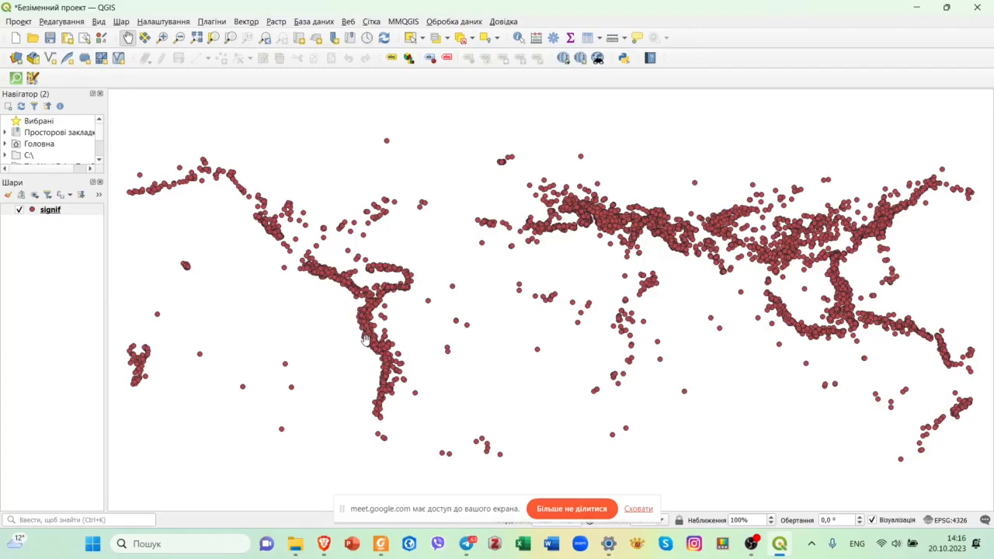
- Add the OSM Standard basemap beneath the earthquake points and inspect the points from the Mediterranean to the Middle East
left_click(565, 59)
mouse_move(597, 89)
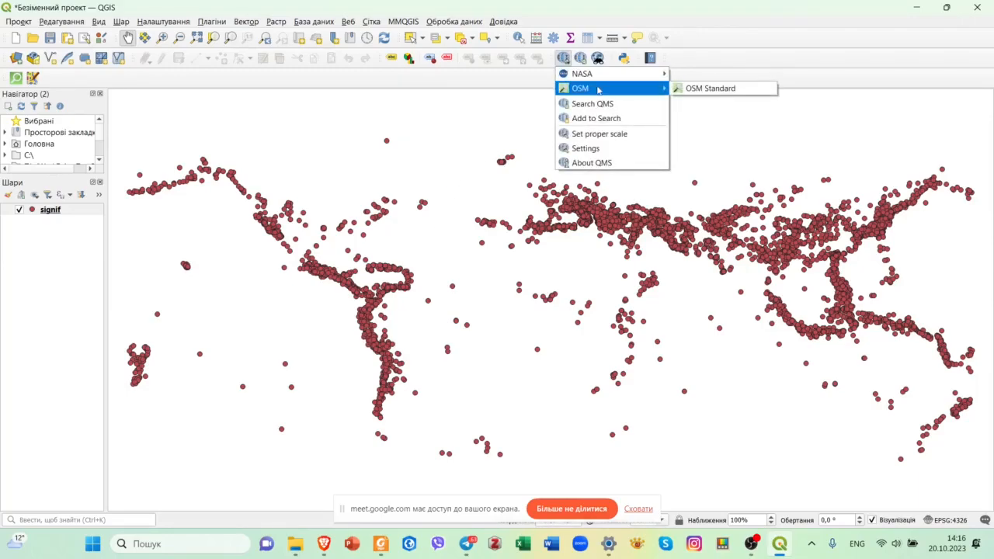
left_click(743, 91)
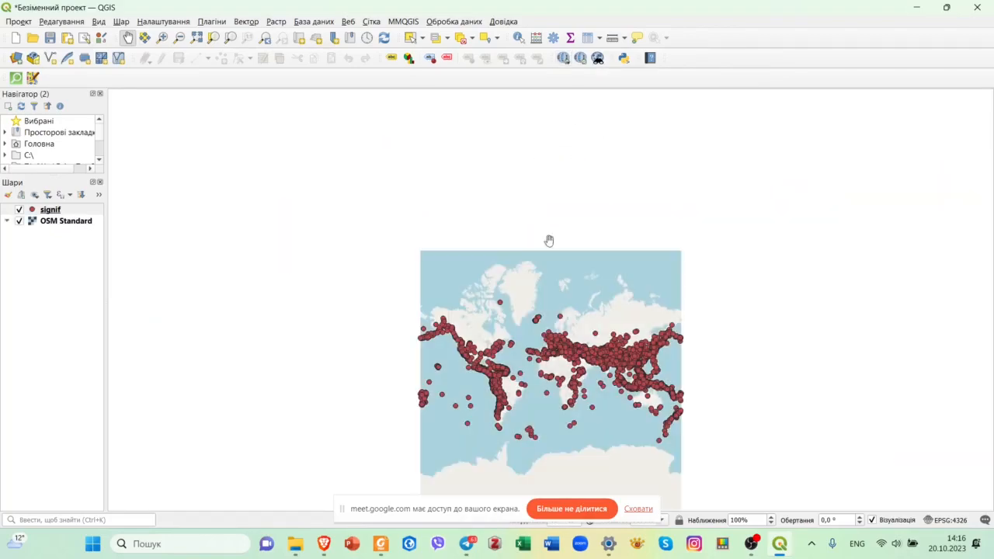
scroll(580, 357, "up", 4)
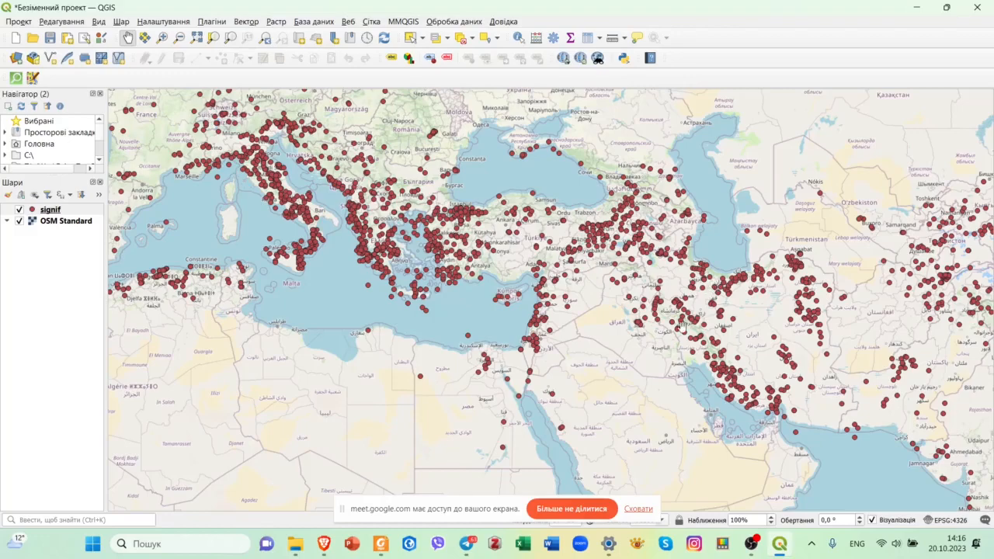
- Switch to the browser to read tutorial step 3 on the default CRS, and return to QGIS to check the project's CRS
mouse_move(324, 544)
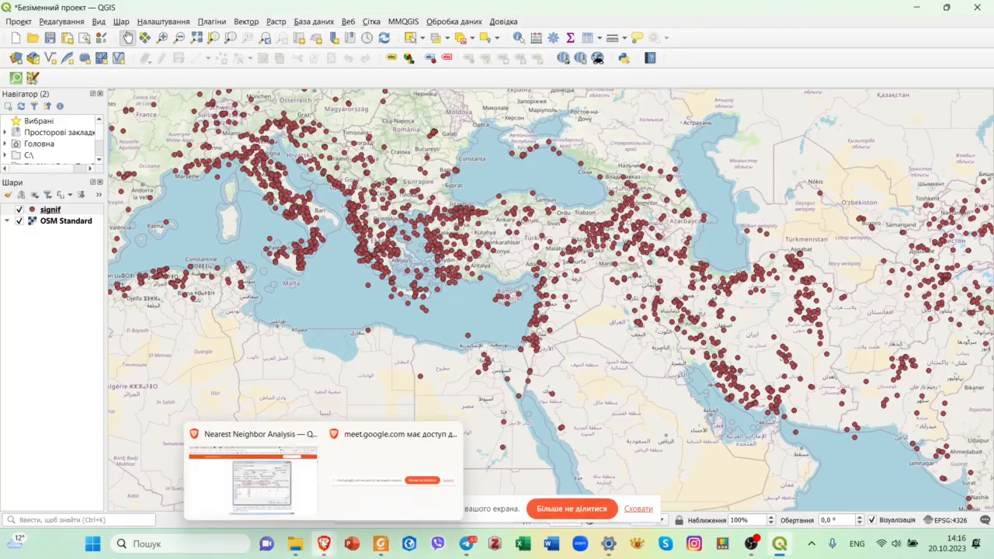
left_click(296, 478)
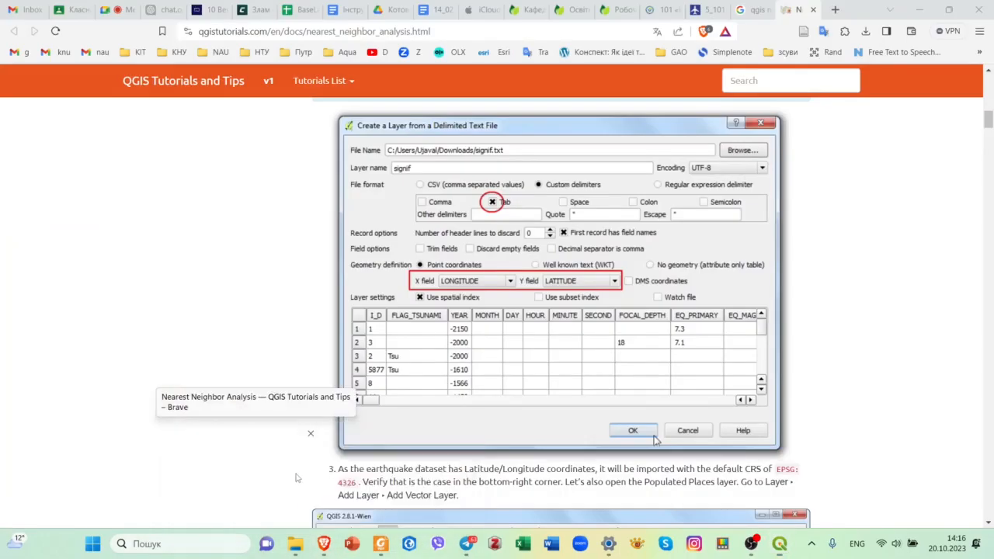
scroll(689, 401, "down", 2)
scroll(689, 401, "up", 1)
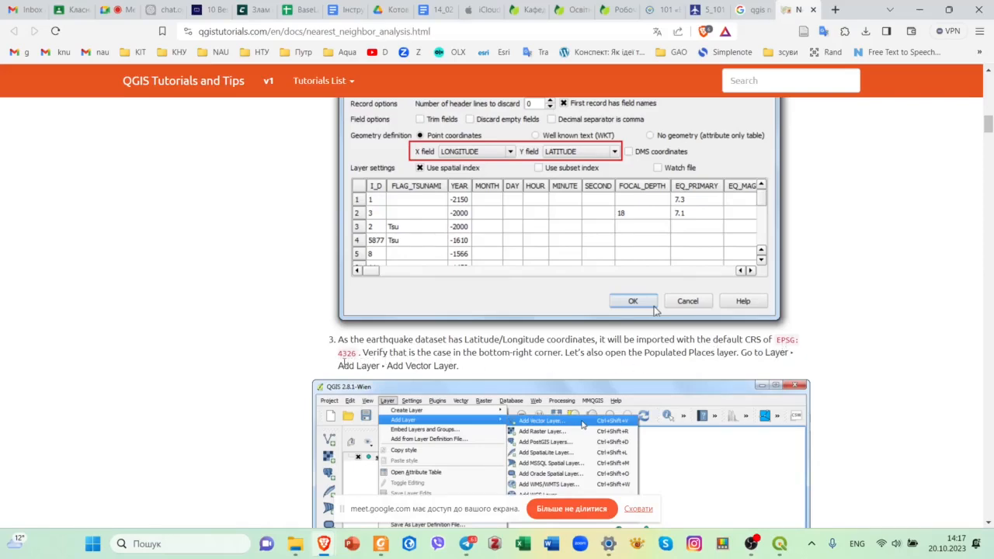
left_click(780, 544)
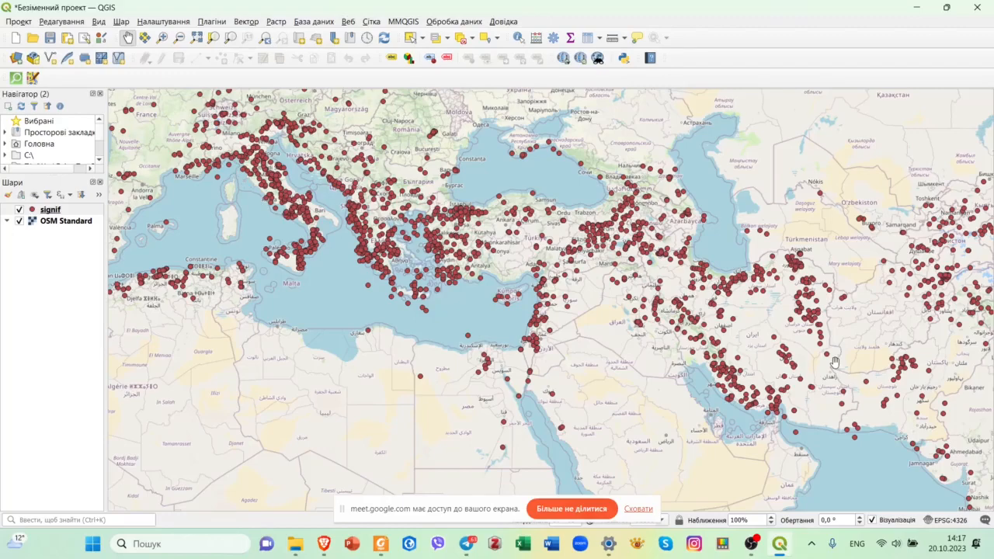
- Return to the tutorial in the browser and read steps 3 and 4 on adding the Populated Places vector layer
left_click(323, 544)
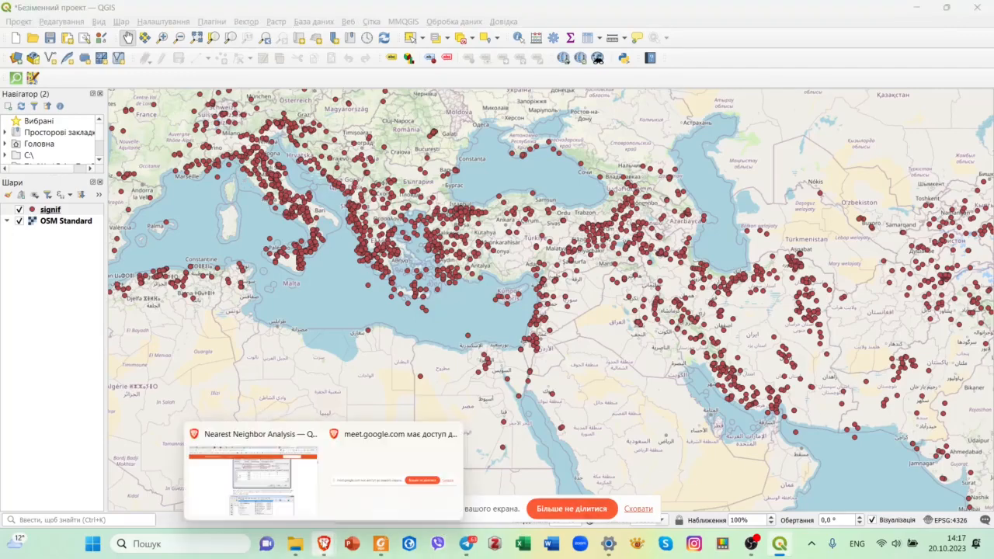
left_click(250, 447)
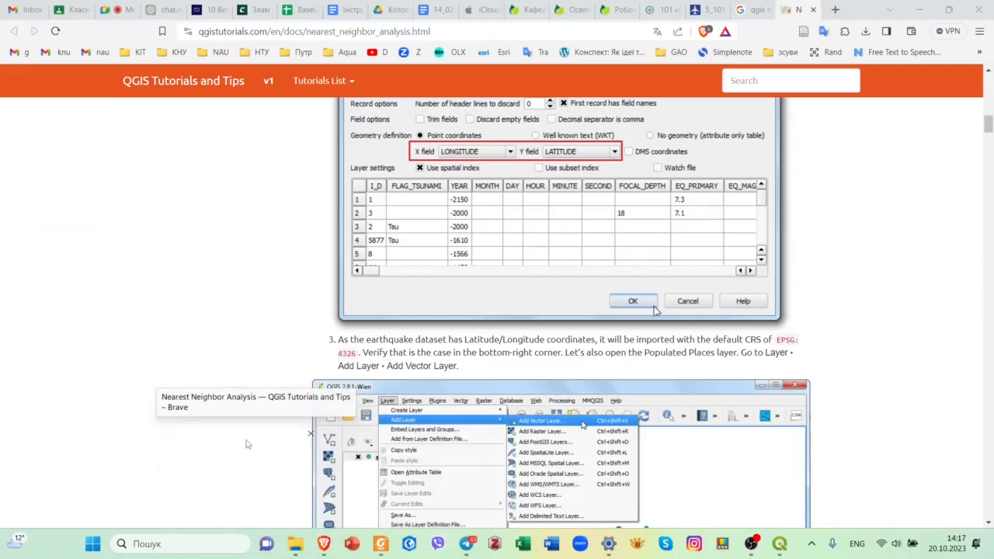
left_click(125, 17)
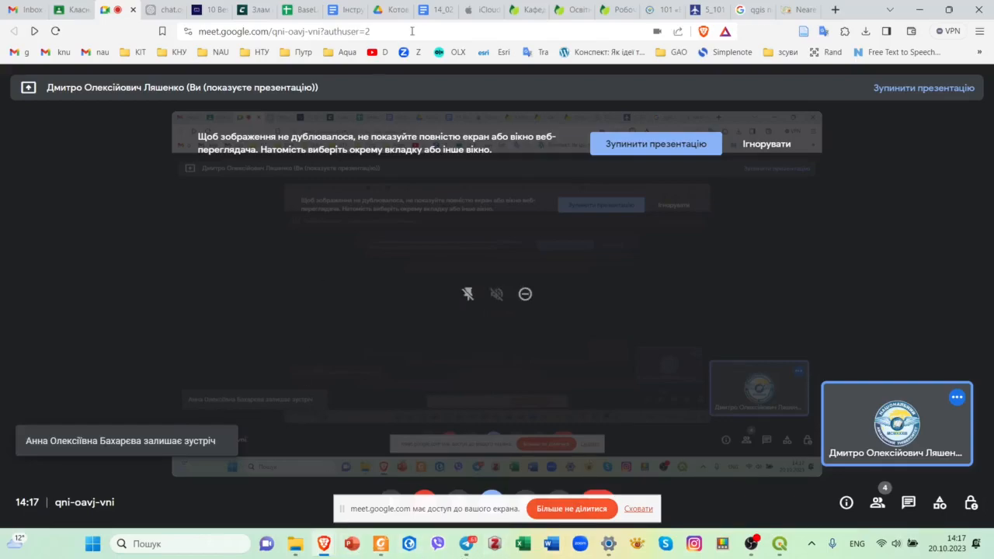
left_click(787, 14)
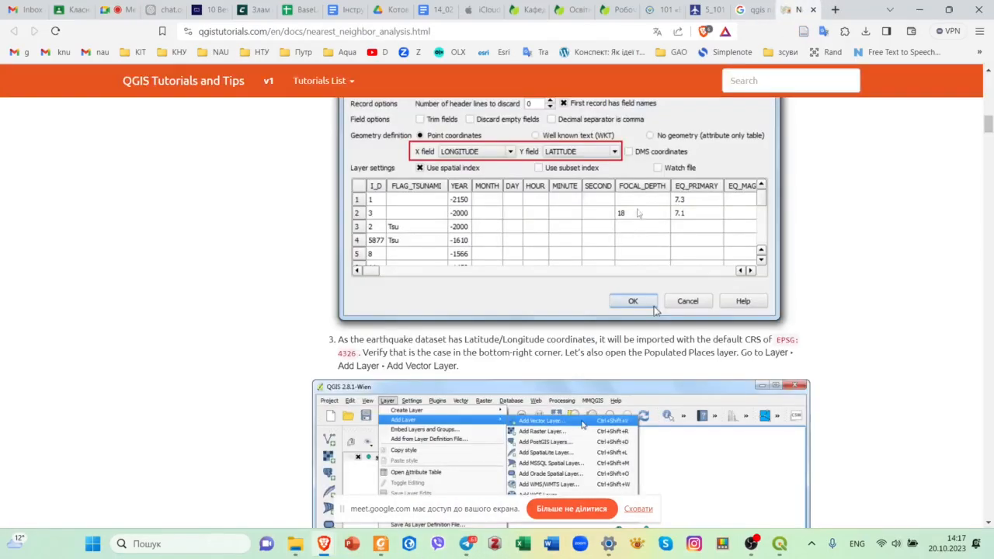
scroll(861, 334, "down", 2)
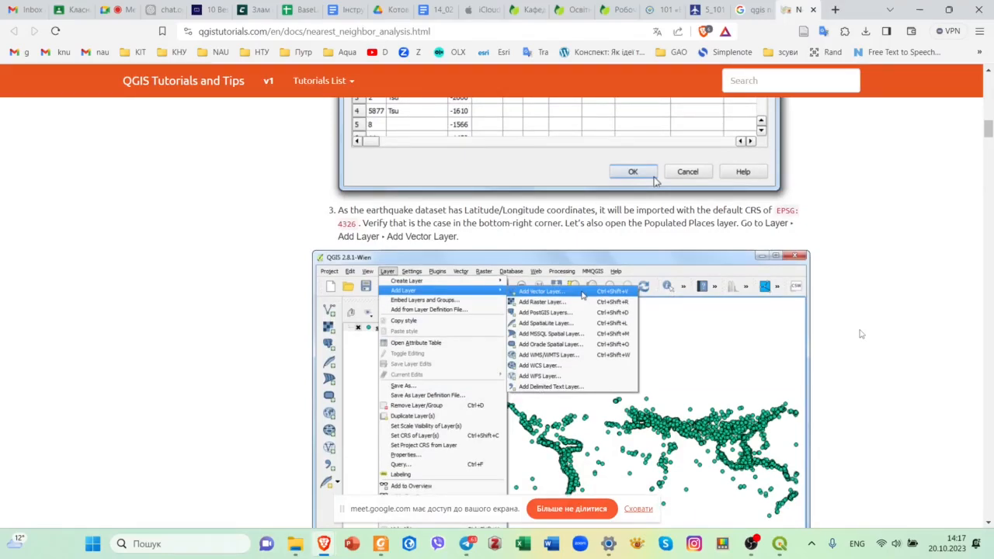
scroll(860, 334, "down", 3)
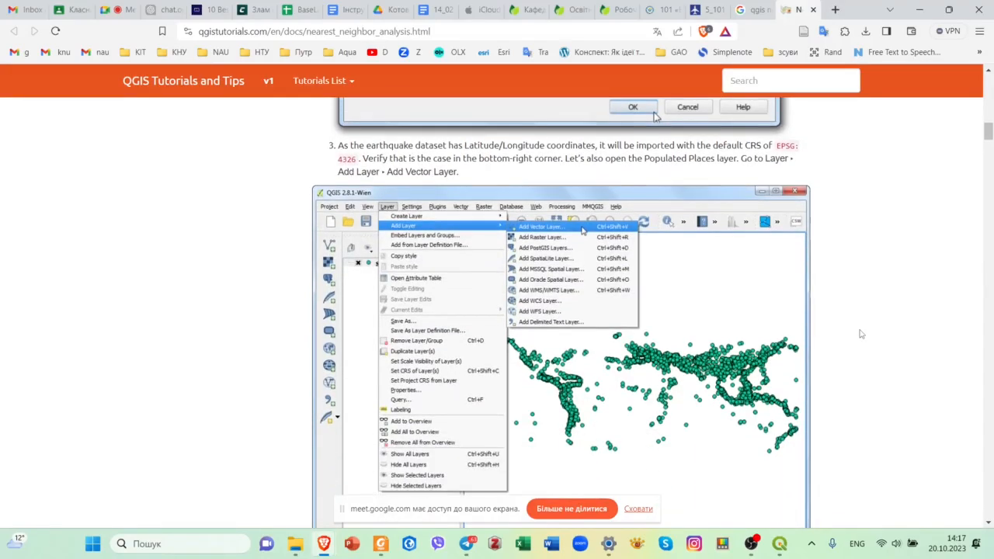
scroll(860, 334, "up", 1)
scroll(860, 334, "down", 3)
scroll(860, 334, "up", 1)
scroll(860, 334, "up", 1)
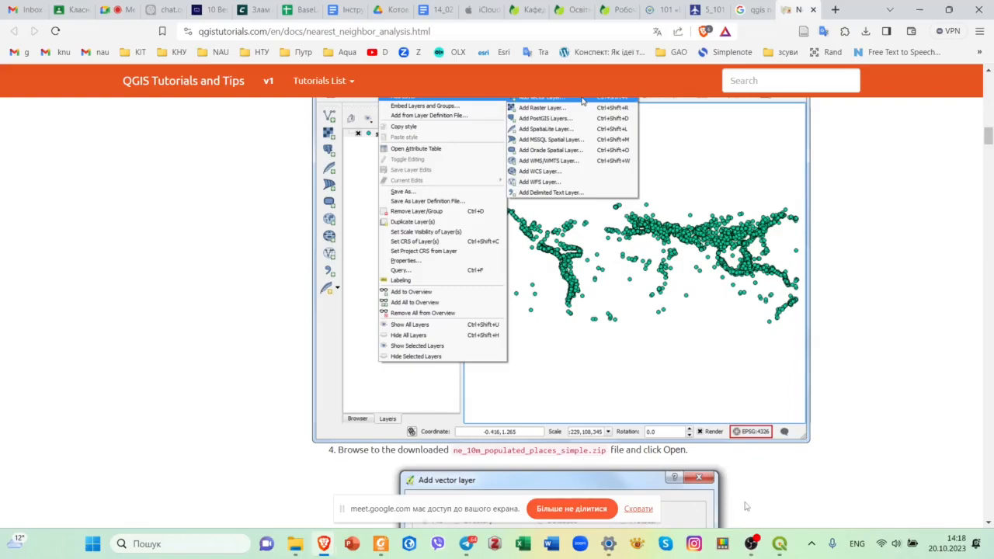
- Switch to QGIS, add ne_10m_populated_places_simple.shp from the ne_10m_populated_places_simple folder as a vector layer and close the data source manager
left_click(782, 546)
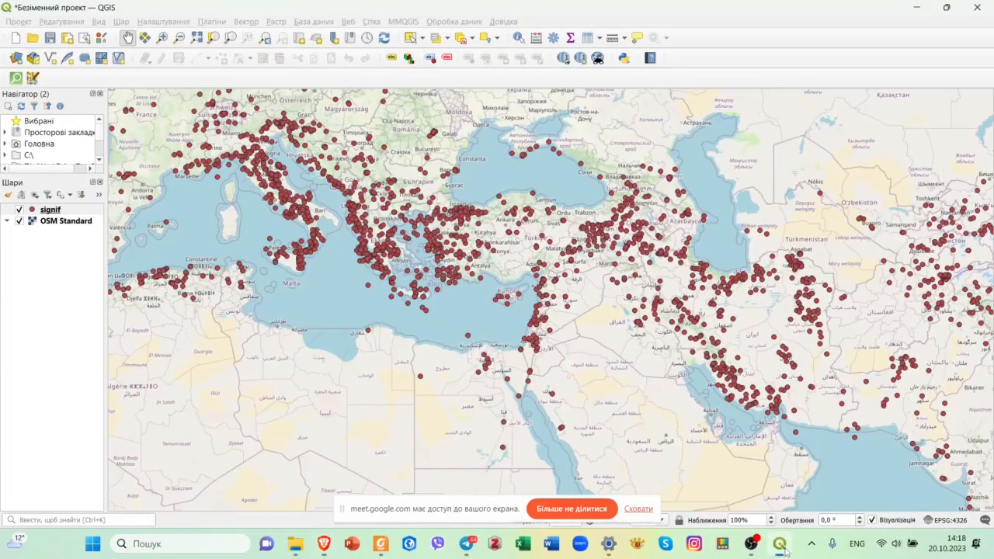
left_click(121, 22)
key("Escape")
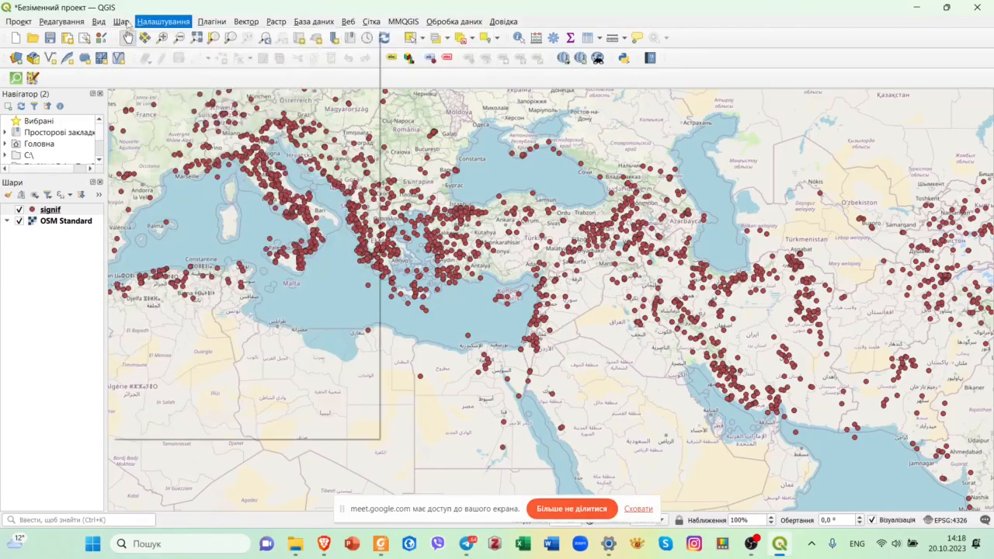
left_click(121, 21)
mouse_move(151, 66)
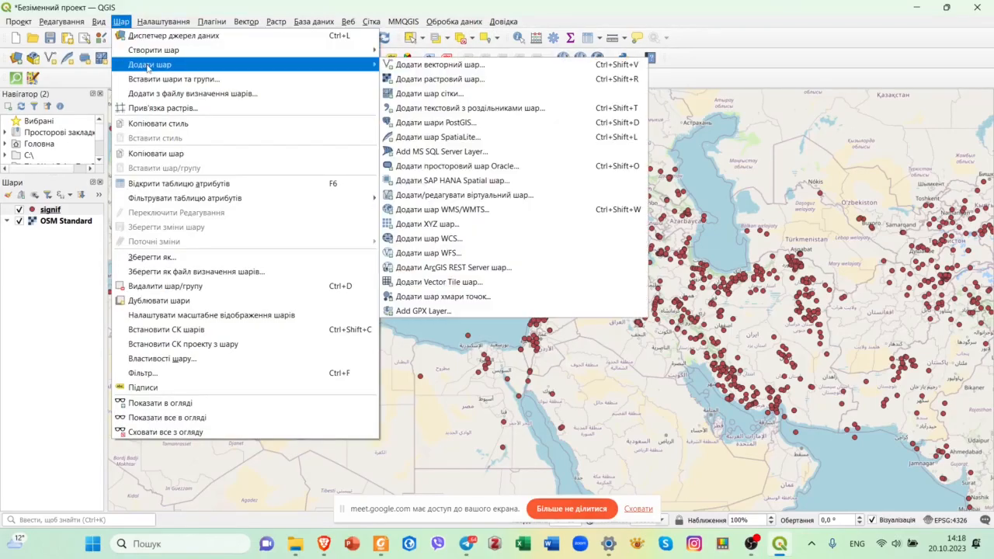
left_click(568, 67)
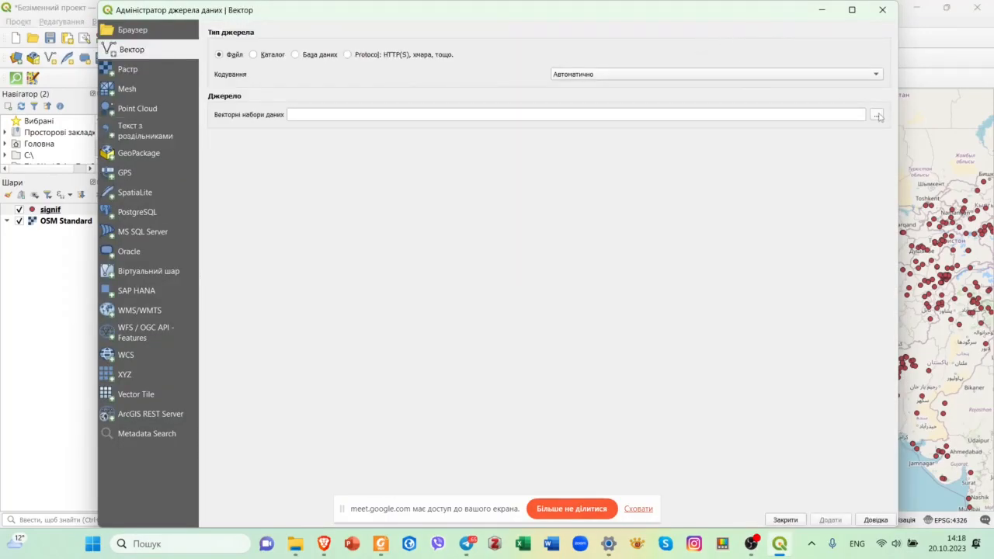
left_click(876, 116)
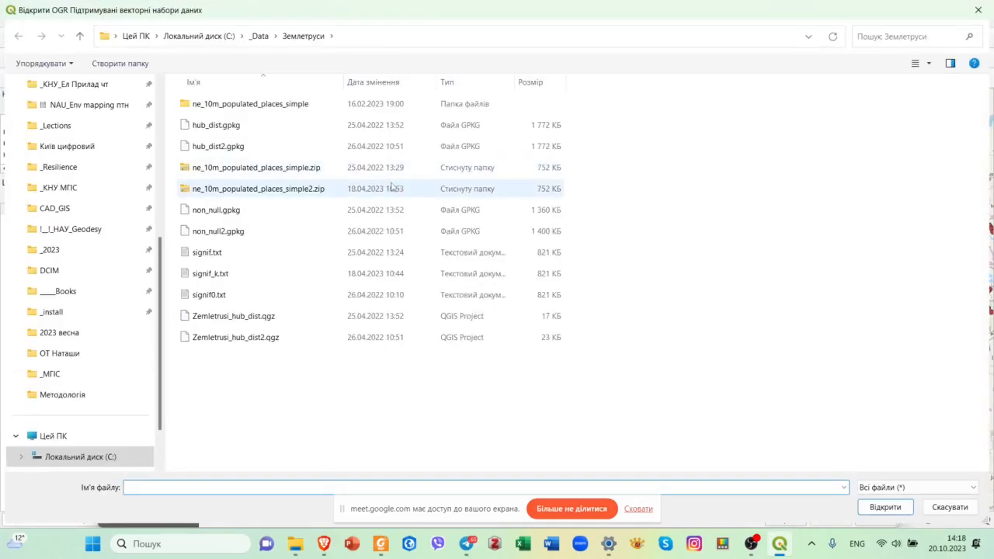
double_click(279, 109)
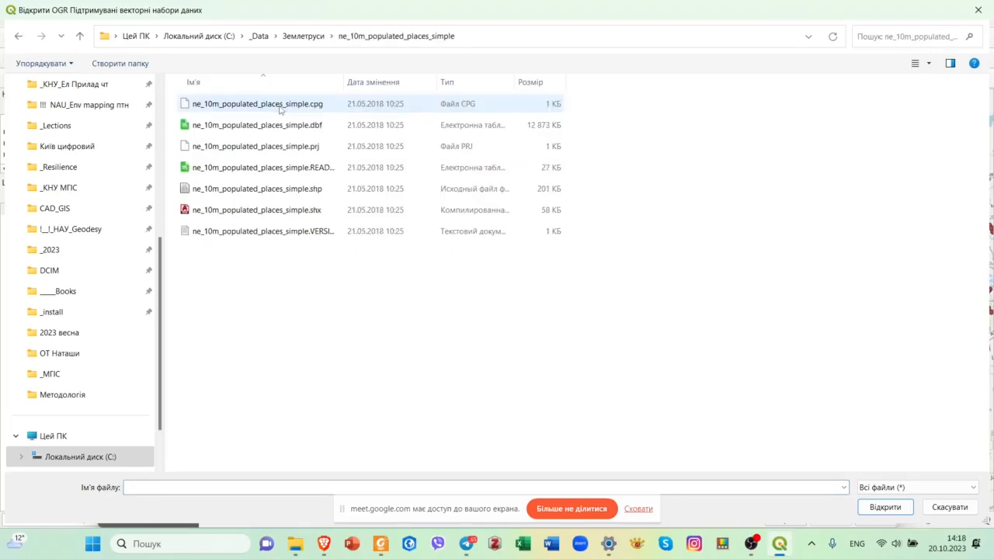
left_click(311, 191)
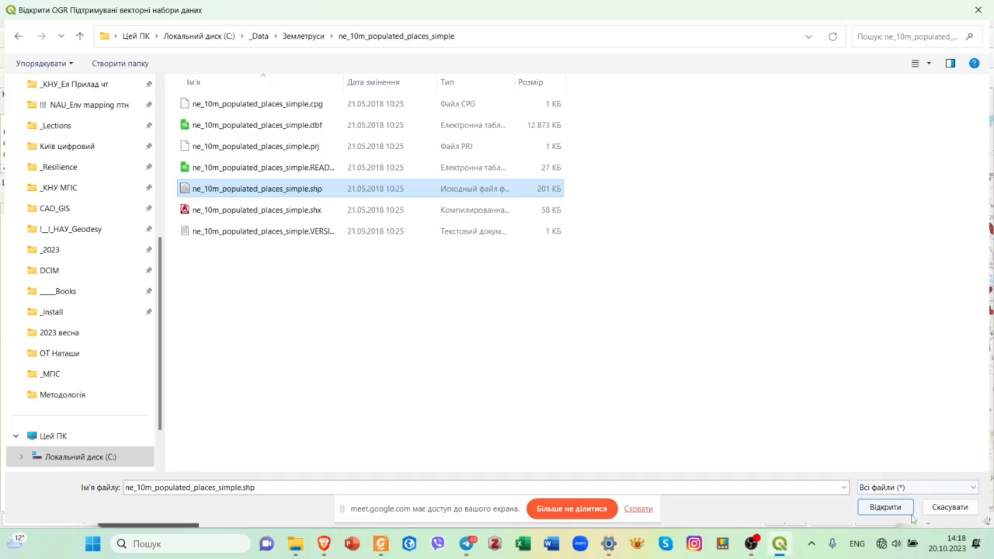
left_click(889, 509)
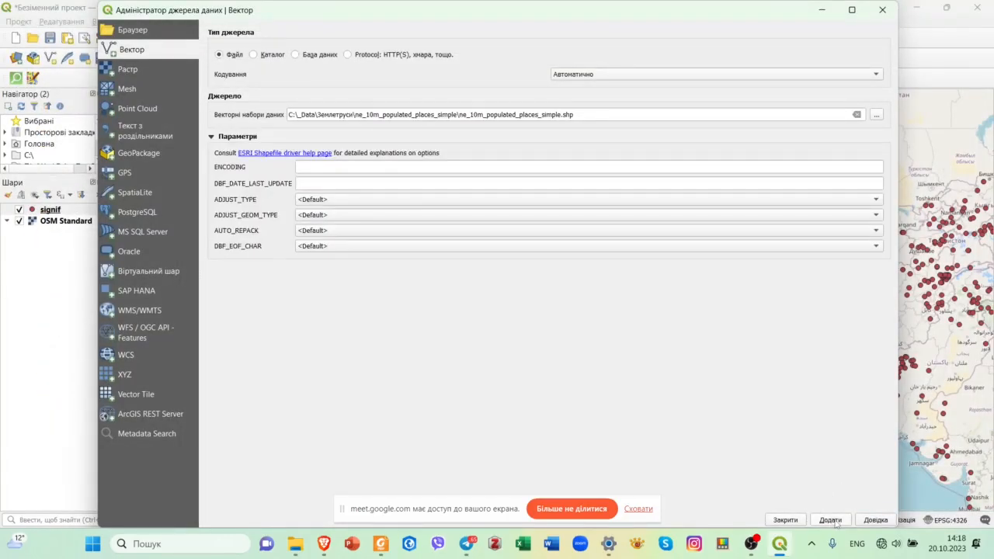
left_click(835, 523)
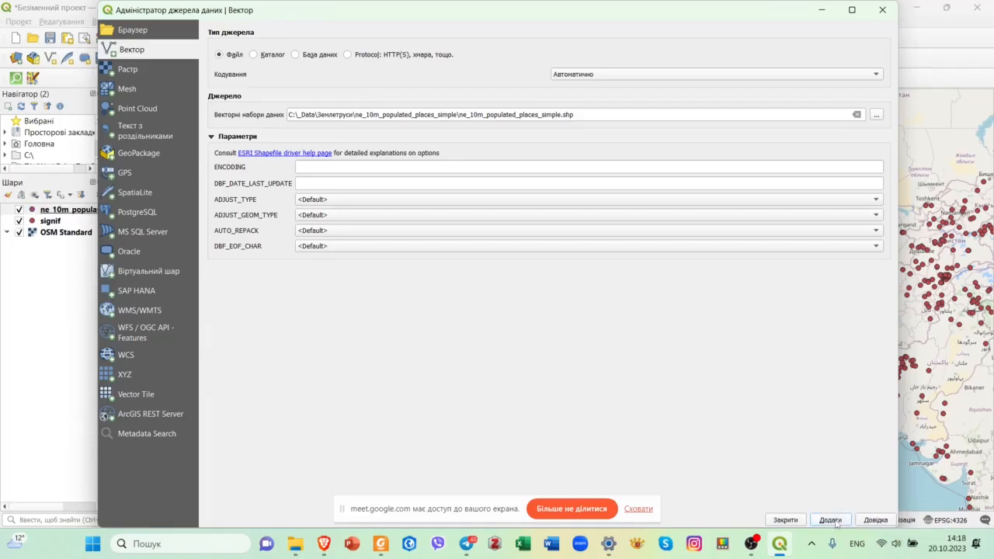
left_click(882, 9)
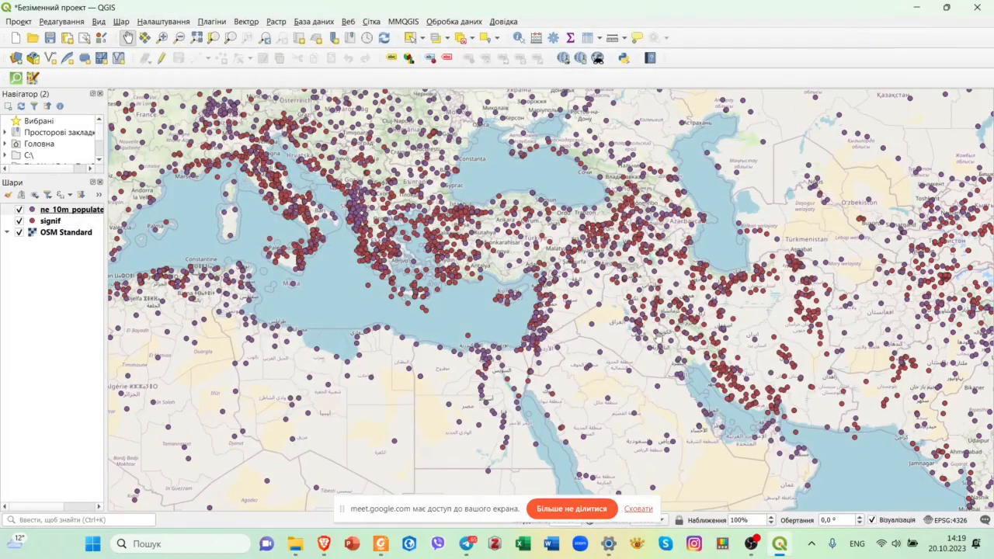
- Change the symbol colour of the populated places layer to blue
left_click(87, 215)
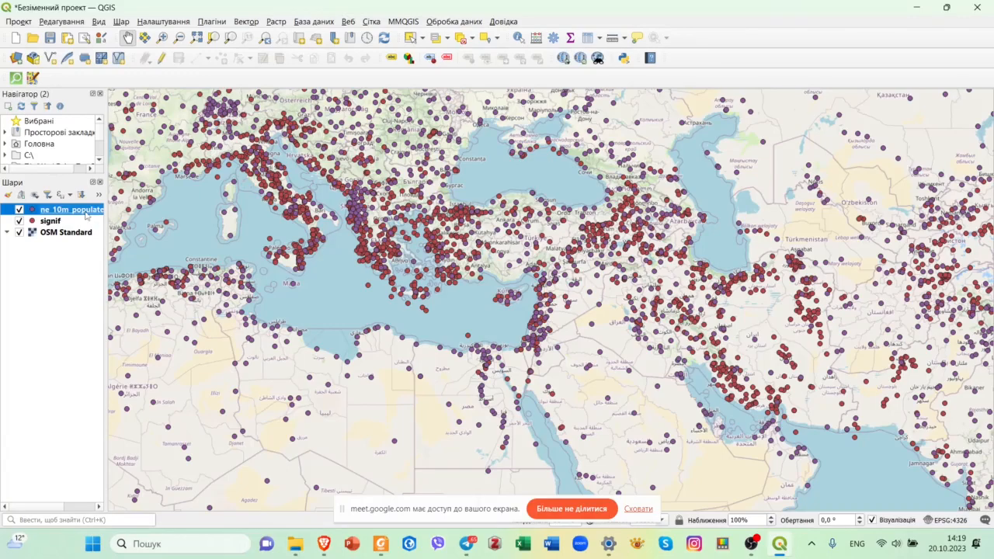
right_click(86, 215)
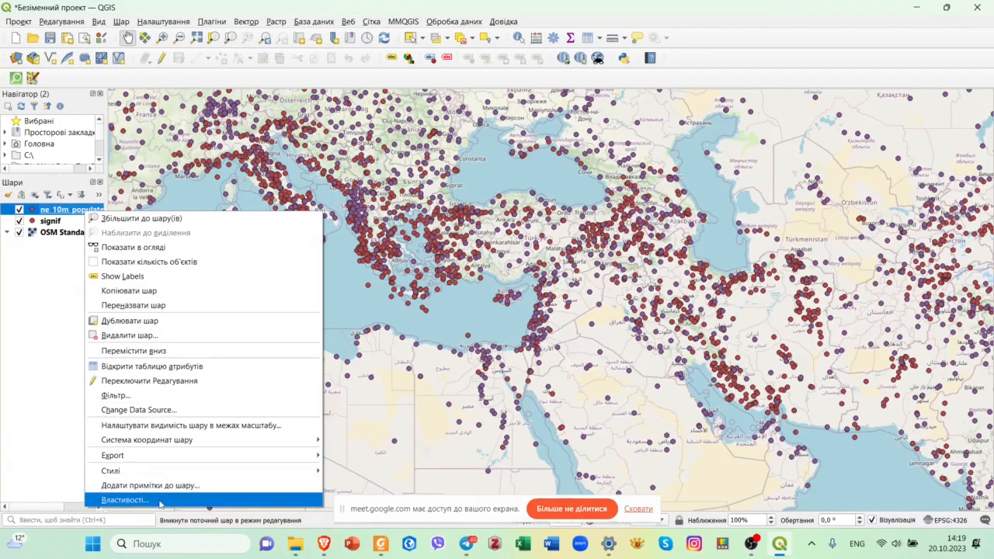
mouse_move(194, 470)
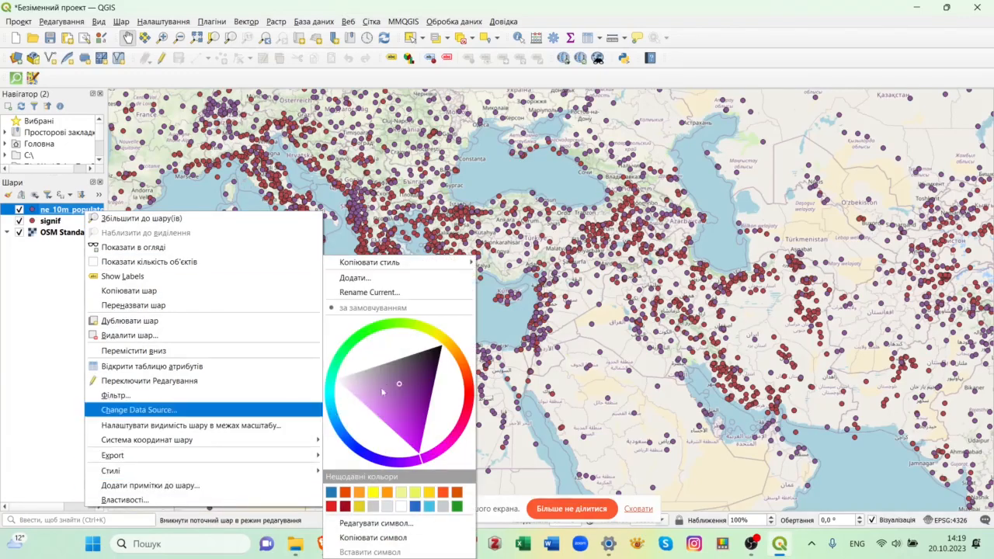
left_click(446, 342)
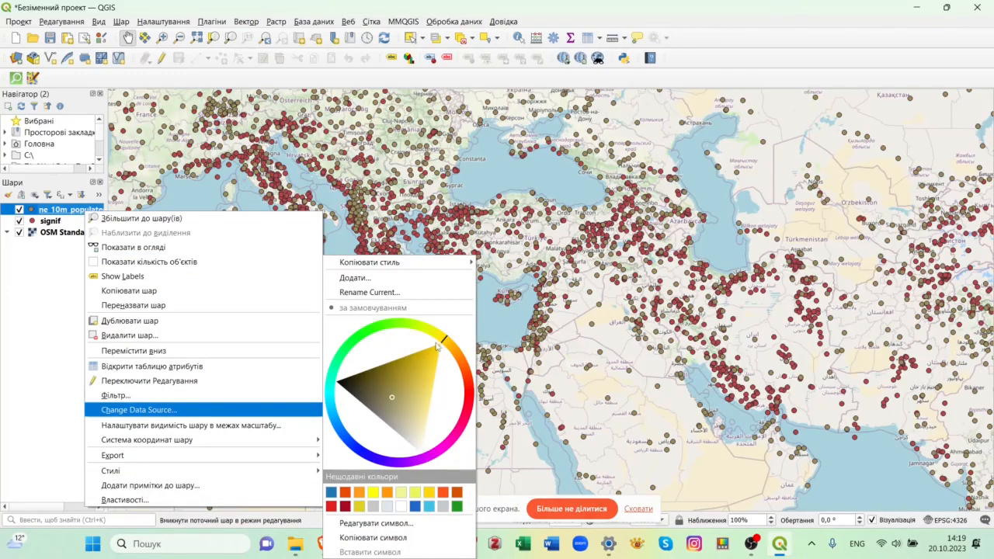
left_click(433, 355)
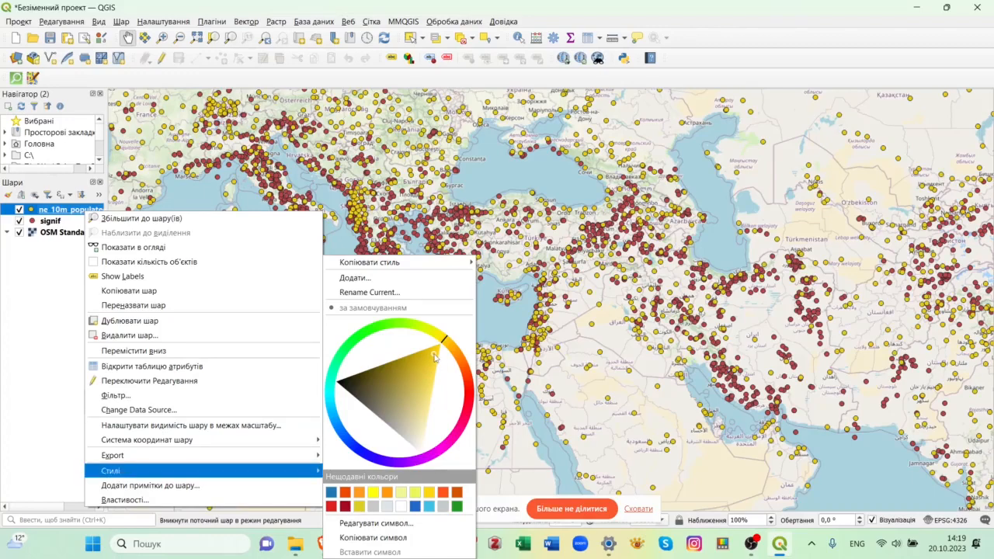
mouse_move(448, 341)
left_mouse_down()
mouse_move(462, 359)
mouse_move(442, 339)
mouse_move(368, 437)
mouse_move(351, 443)
mouse_move(443, 393)
mouse_move(444, 347)
mouse_move(461, 392)
mouse_move(412, 437)
mouse_move(396, 435)
mouse_move(397, 446)
mouse_move(363, 451)
mouse_move(389, 445)
left_mouse_up()
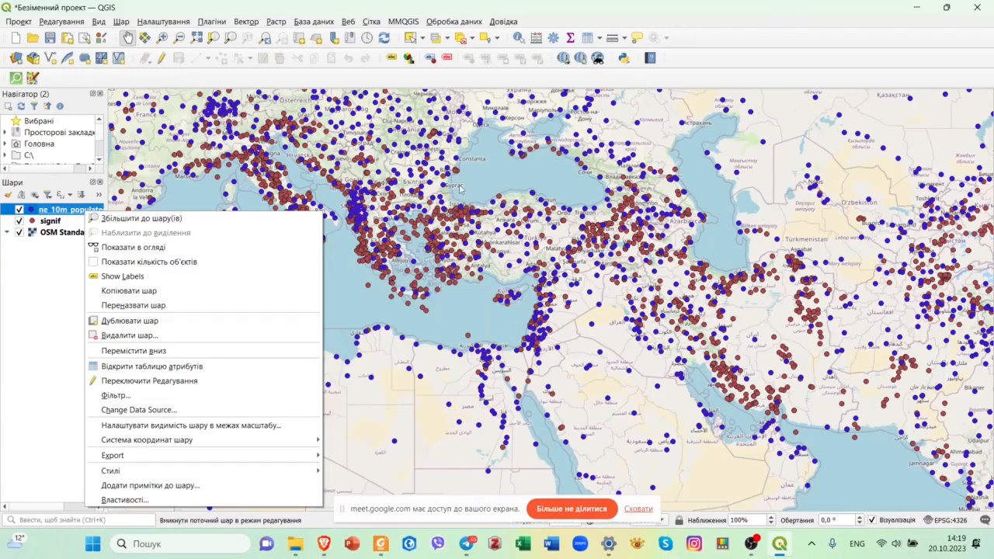
left_click(510, 177)
- Examine how the earthquake and populated places points are distributed around Ukraine, the Black Sea and the Balkans
left_click_drag(510, 176, 522, 275)
scroll(516, 206, "up", 2)
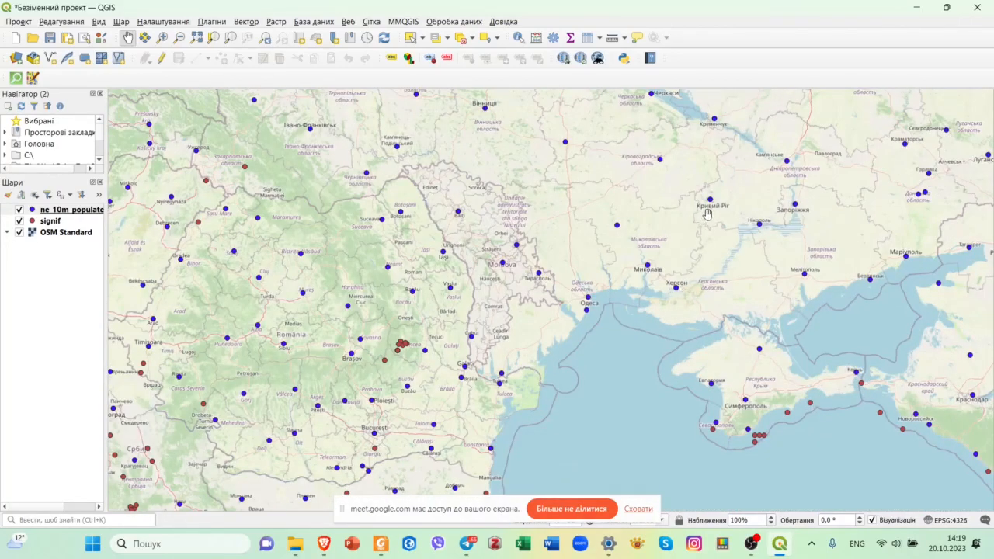
left_click_drag(643, 215, 592, 112)
scroll(605, 228, "down", 1)
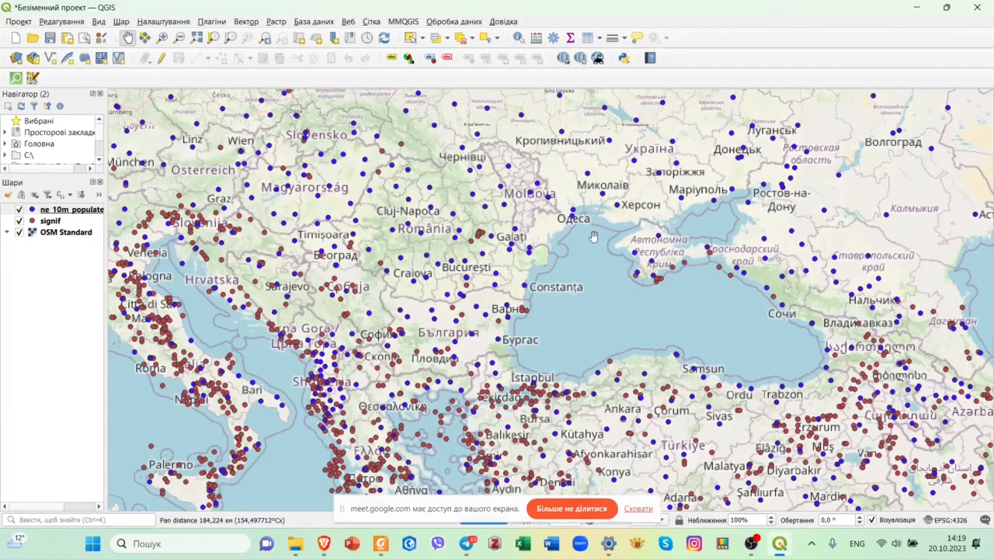
left_click_drag(514, 296, 527, 256)
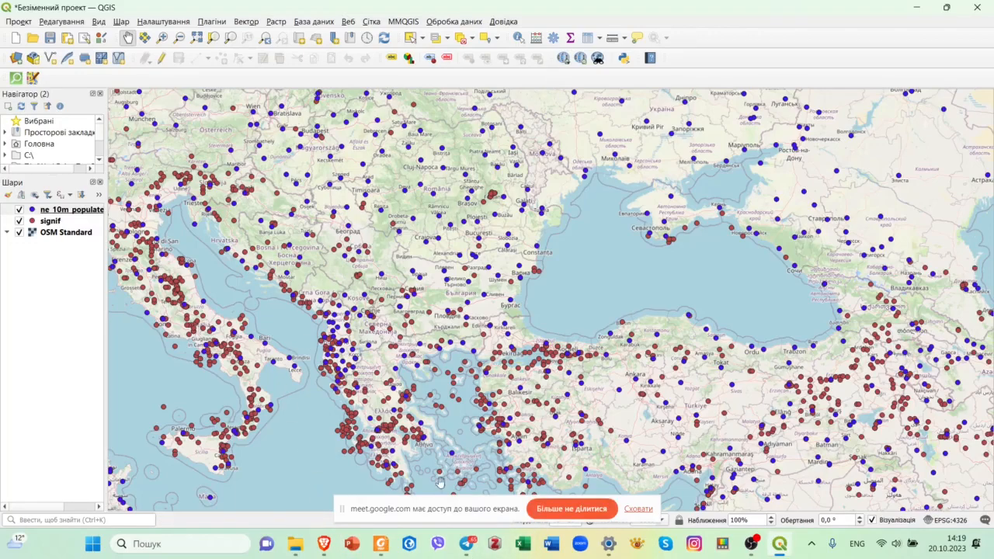
- Return to the tutorial in the browser and read steps 5 and 6 on exploring the datasets and opening Distance Matrix
mouse_move(323, 543)
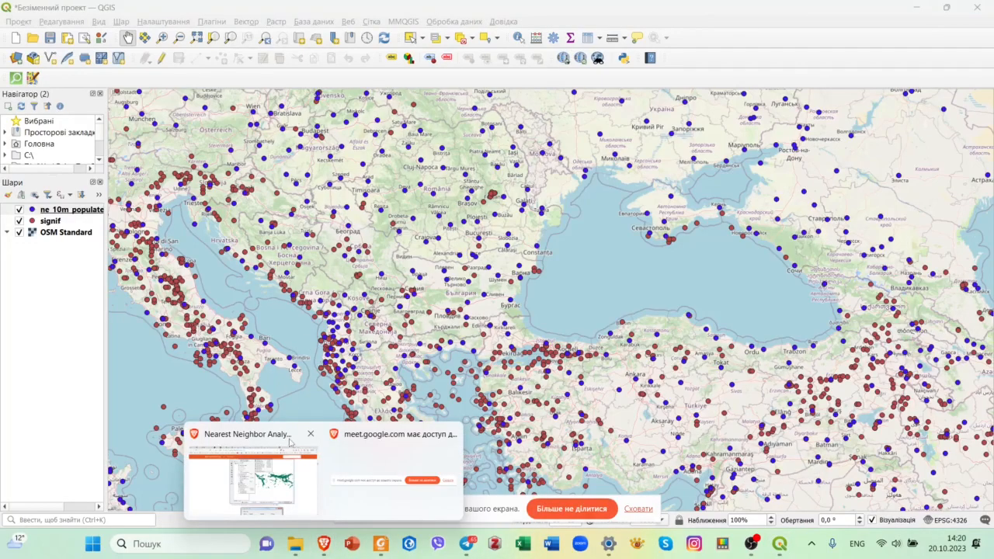
left_click(292, 443)
scroll(868, 232, "down", 3)
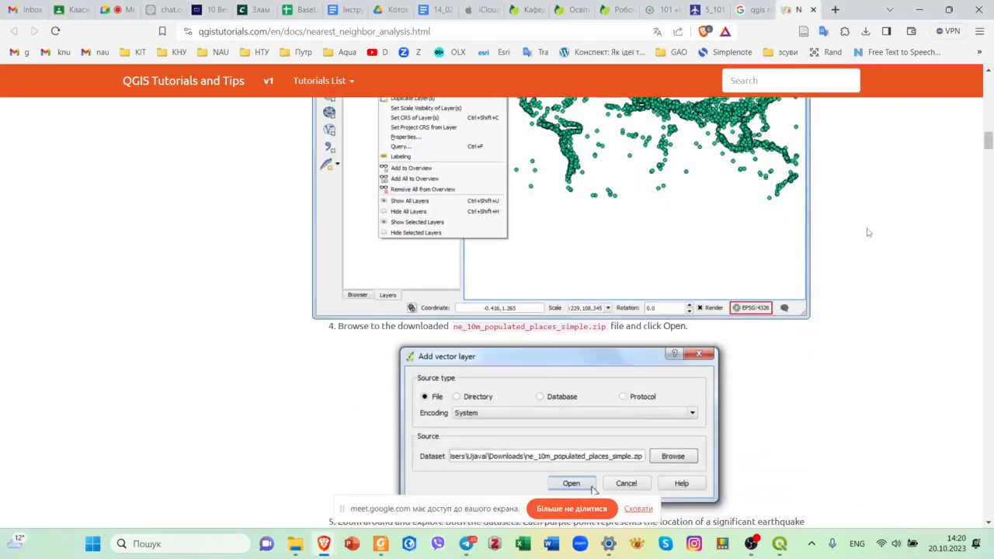
scroll(868, 233, "down", 1)
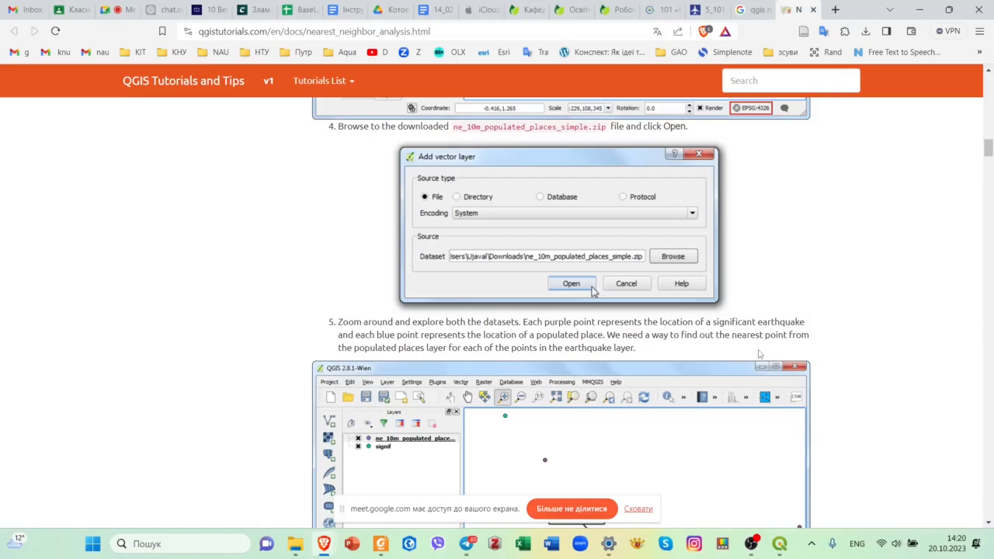
scroll(854, 317, "down", 5)
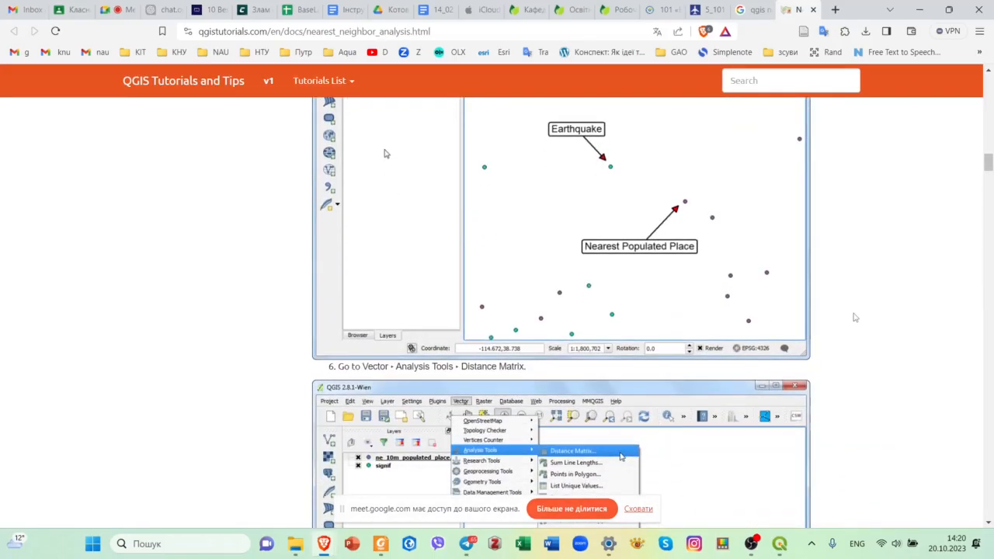
scroll(854, 317, "down", 2)
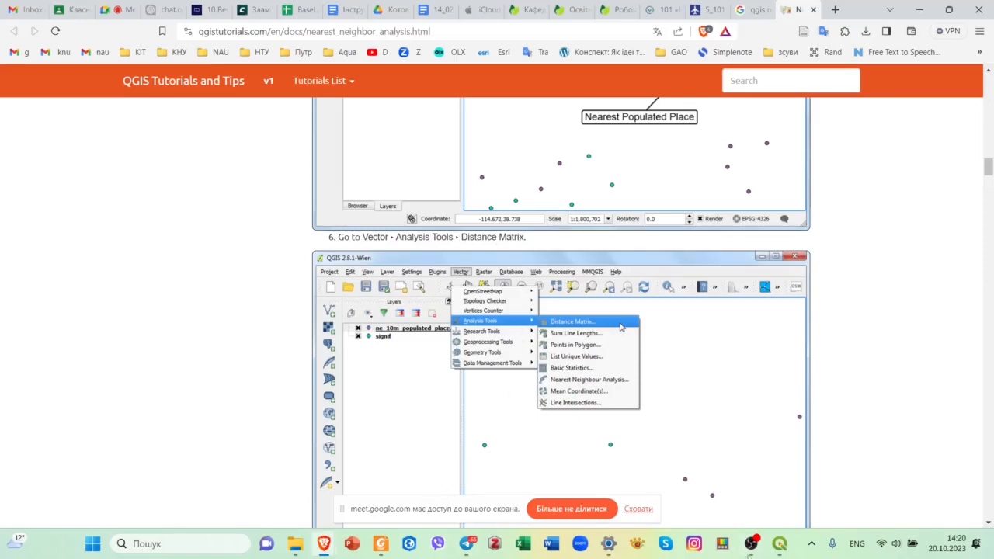
- Switch to QGIS, open the Distance Matrix analysis tool and move its dialog aside
key("alt+Tab")
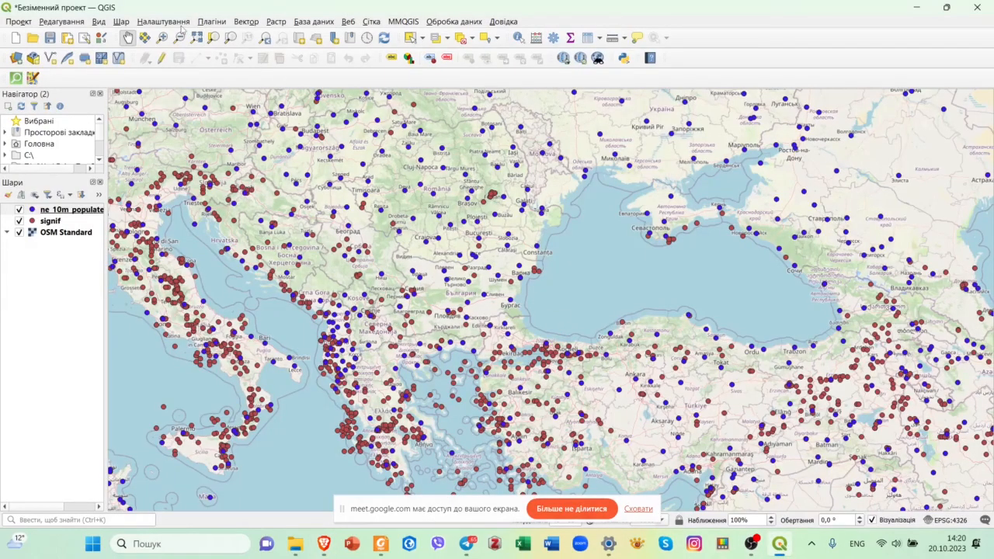
left_click(238, 24)
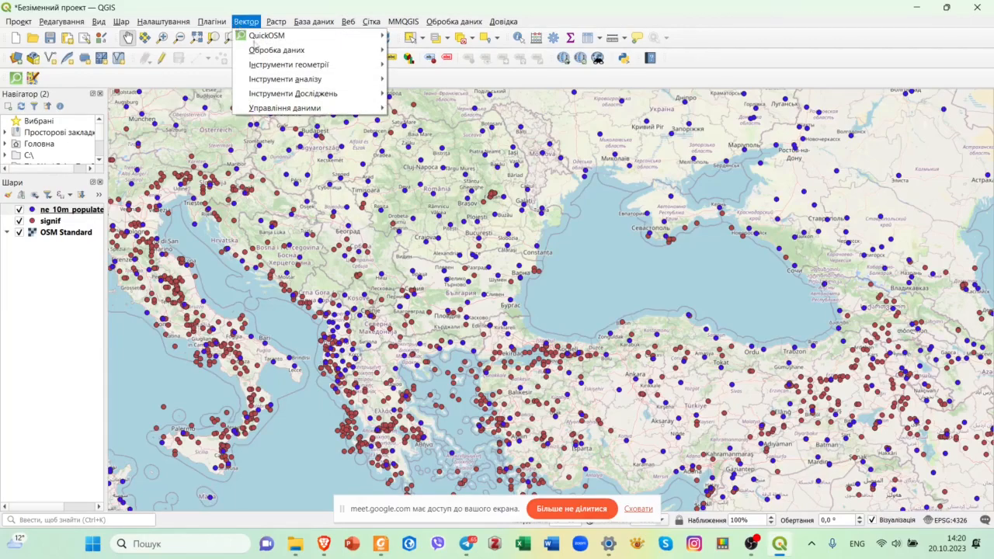
mouse_move(312, 78)
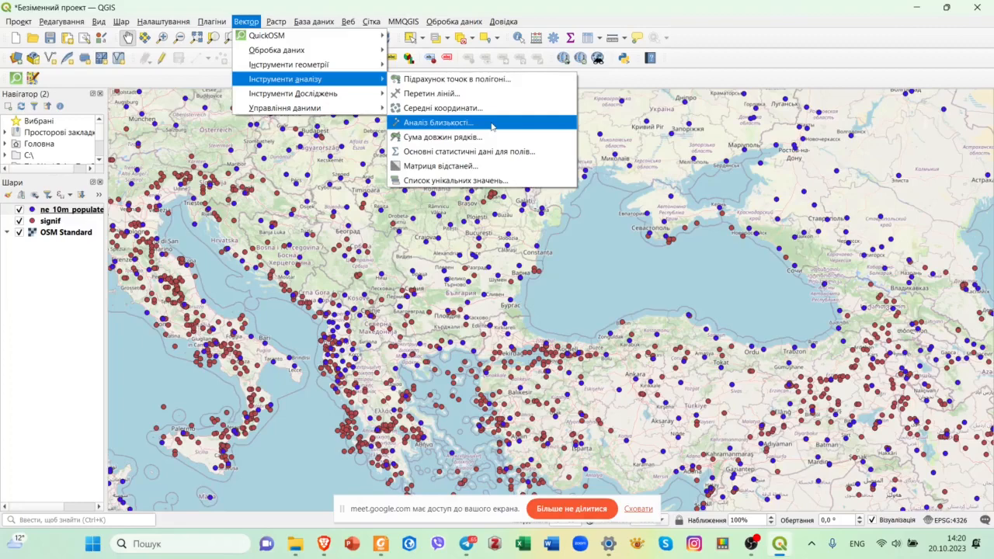
left_click(492, 169)
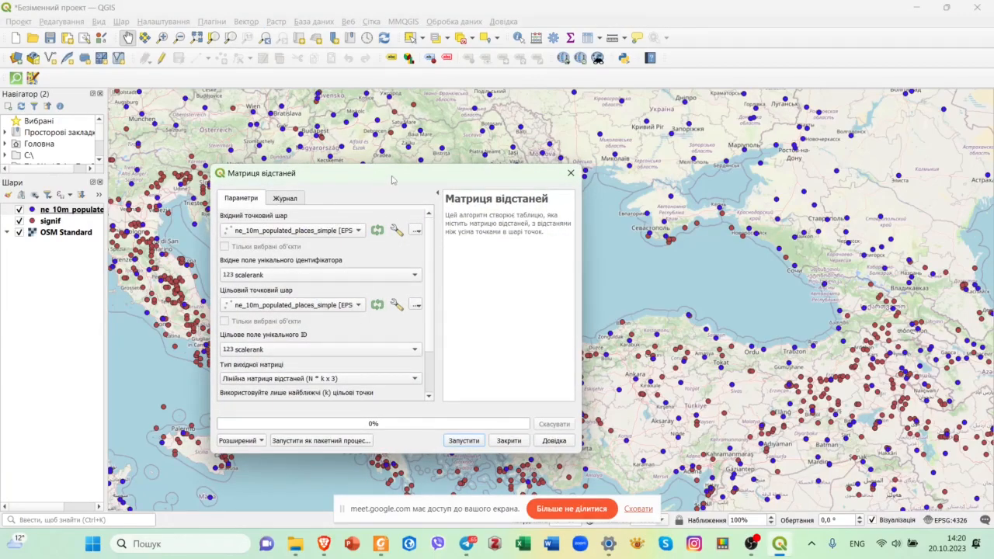
left_click_drag(391, 179, 543, 133)
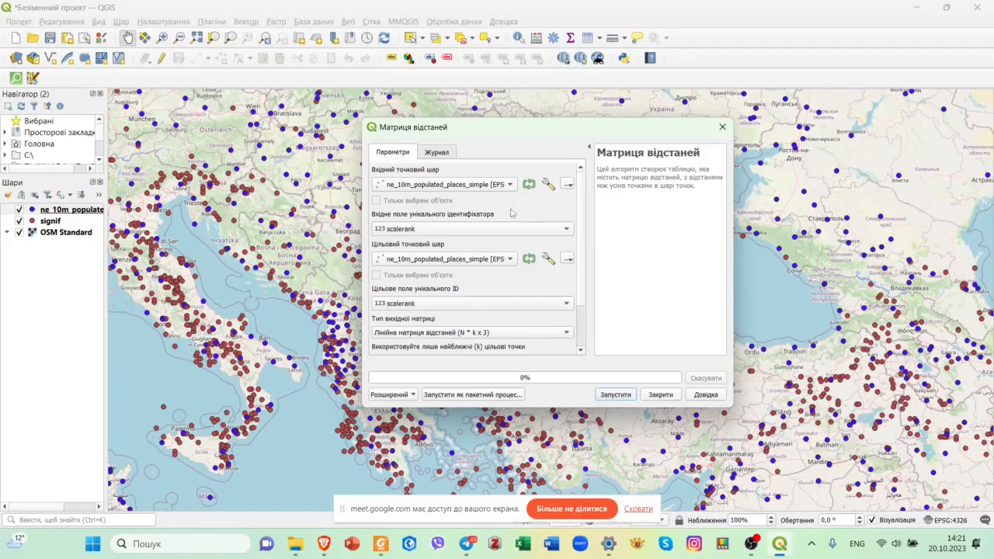
- Return to the tutorial in the browser and read step 7 on the Distance Matrix parameters
left_click(328, 553)
left_click(237, 438)
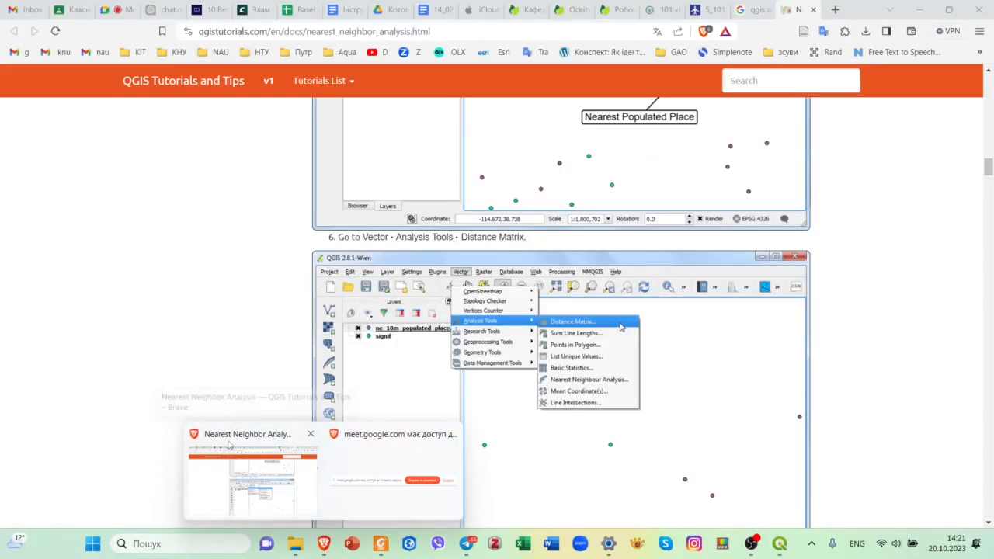
scroll(710, 351, "down", 5)
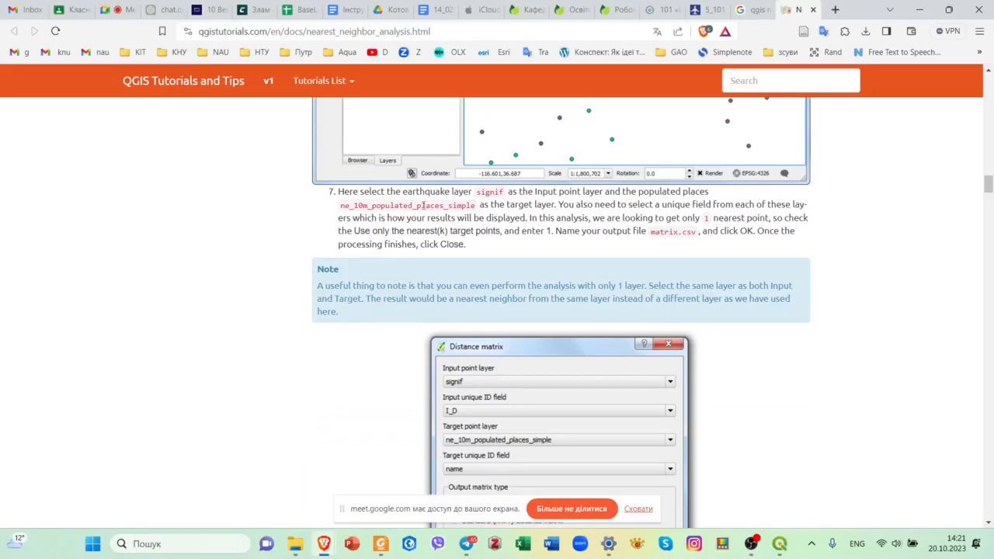
scroll(558, 229, "up", 4)
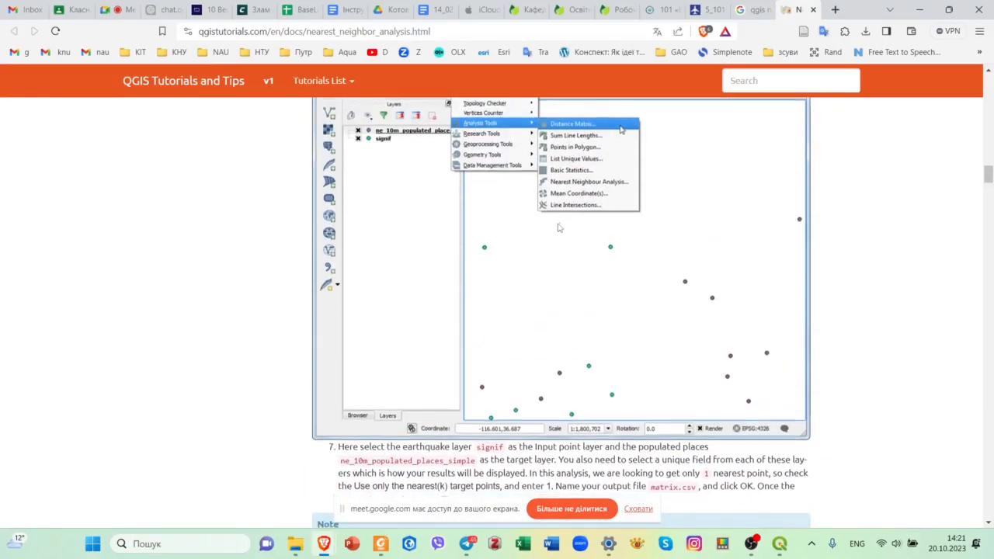
scroll(557, 229, "down", 4)
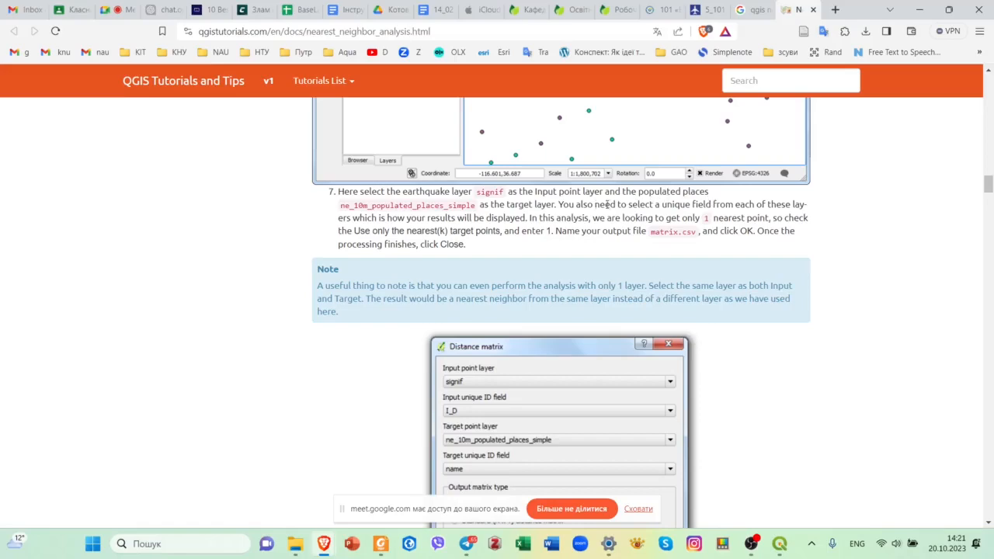
- Switch to QGIS, choose the earthquake layer as the Distance Matrix input point layer, and close the tool dialog after the run
left_click(780, 543)
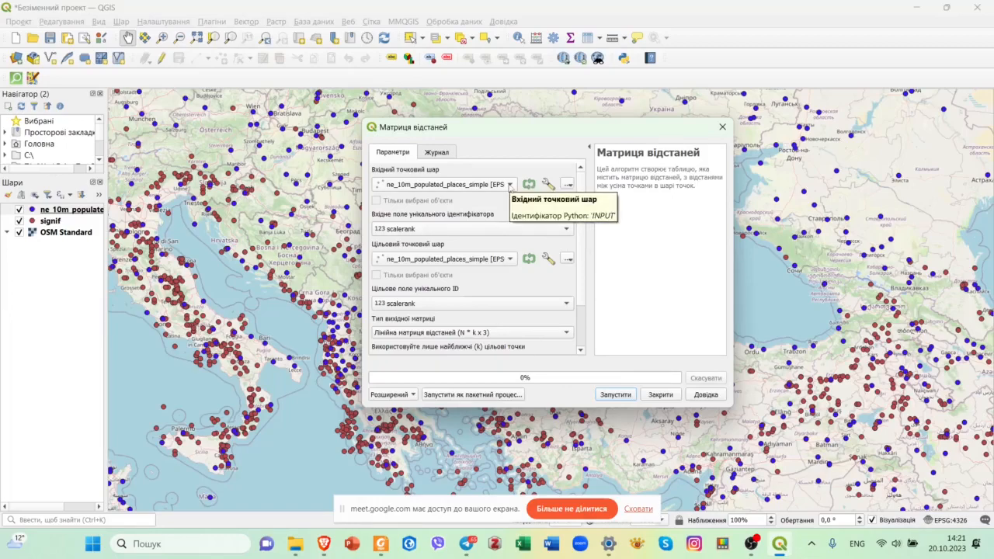
left_click(510, 184)
left_click(488, 196)
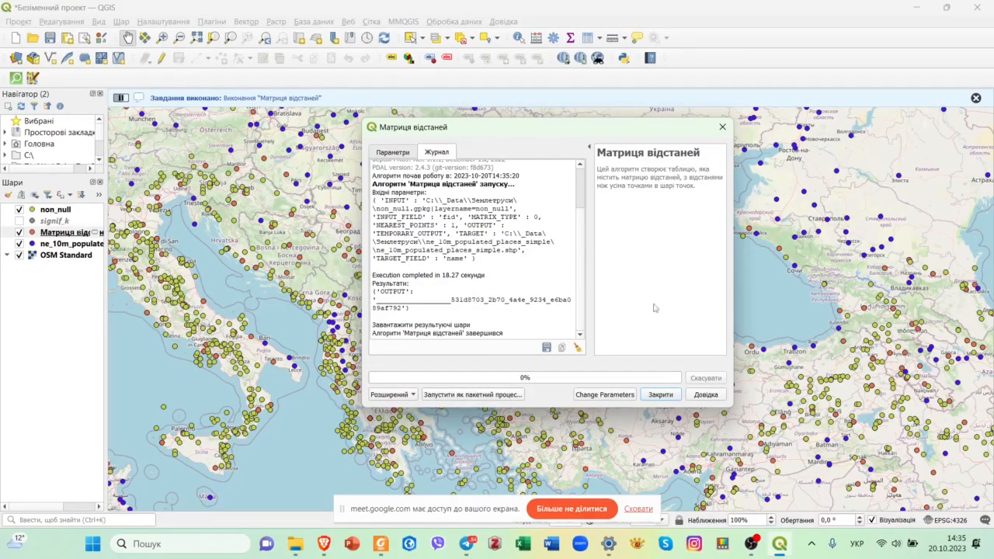
left_click(722, 127)
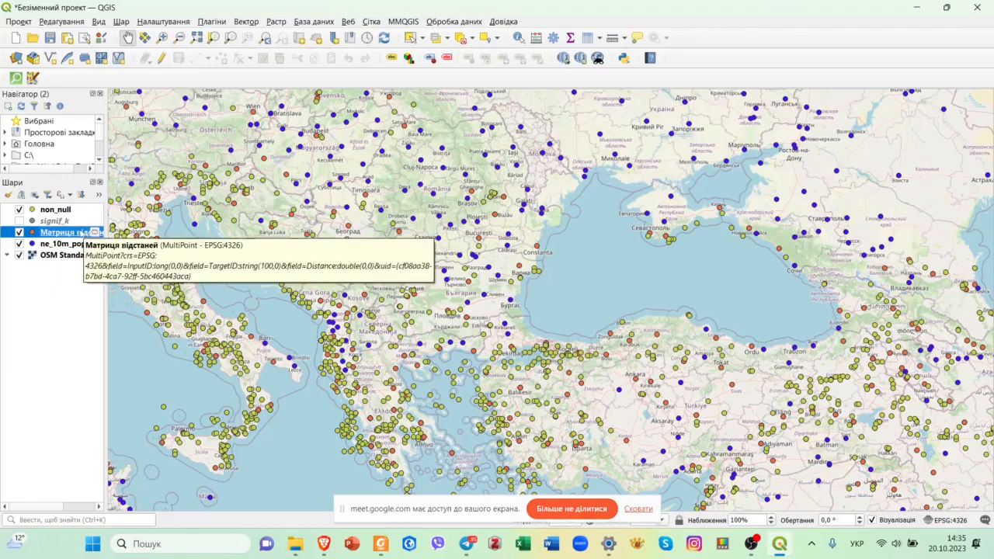
- Start making the temporary distance matrix layer permanent, with GeoPackage as the format
right_click(77, 235)
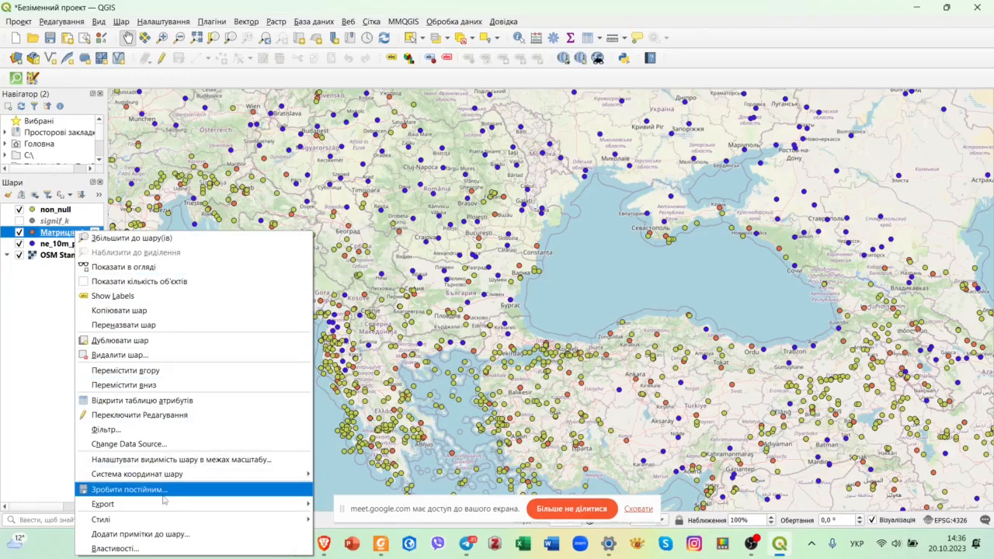
mouse_move(150, 476)
left_click(165, 489)
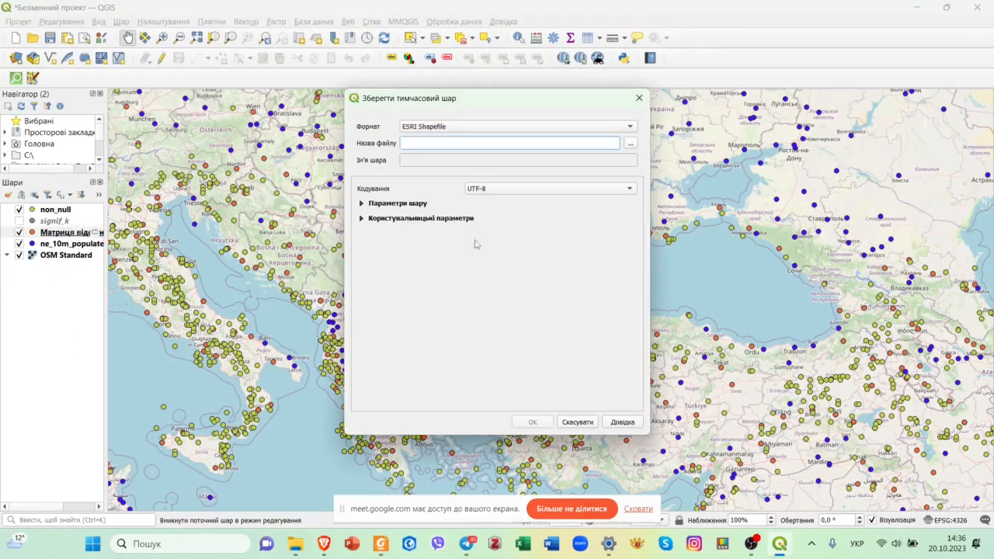
left_click(631, 128)
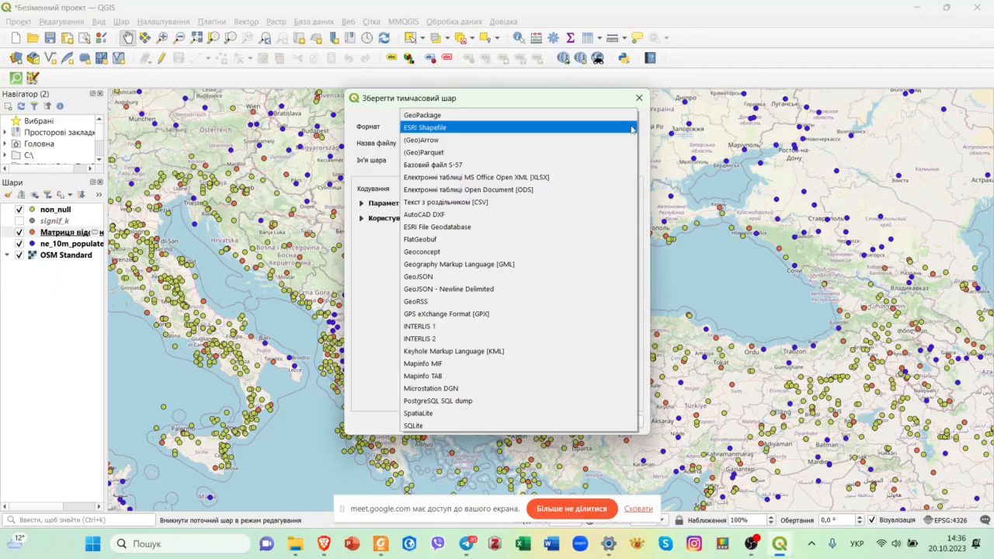
left_click(590, 115)
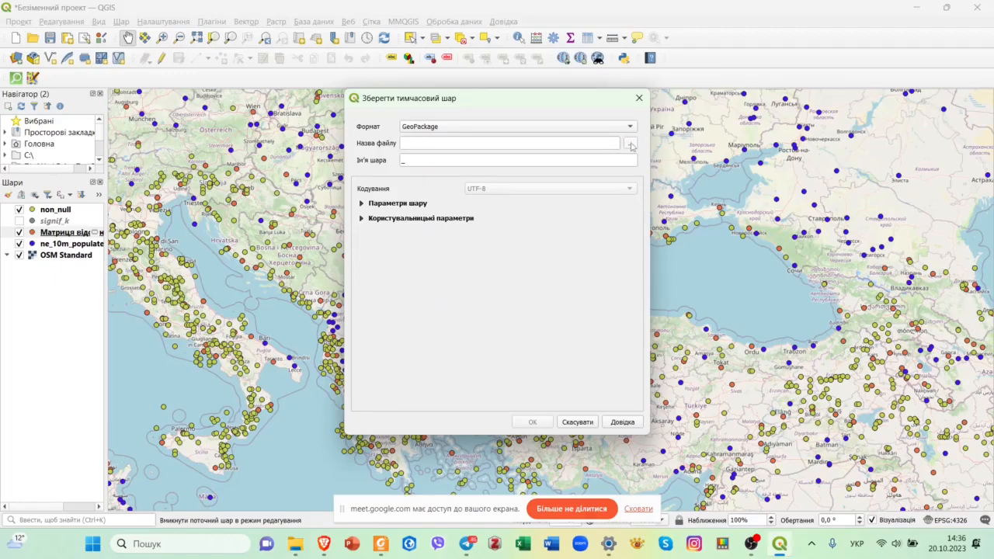
- Browse to the Землетруси folder in C:\_Data as the save location for the layer
left_click(630, 143)
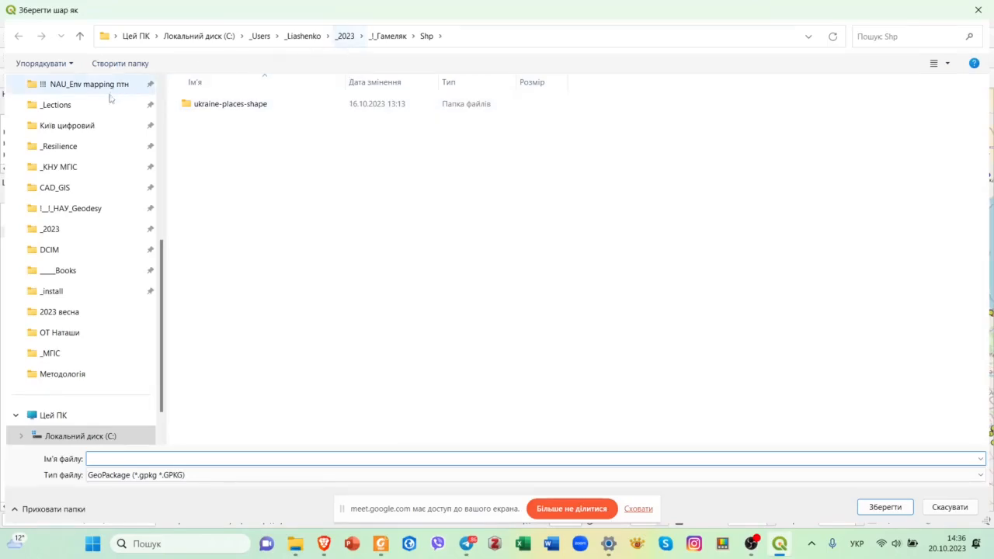
scroll(114, 168, "up", 1)
scroll(114, 168, "up", 3)
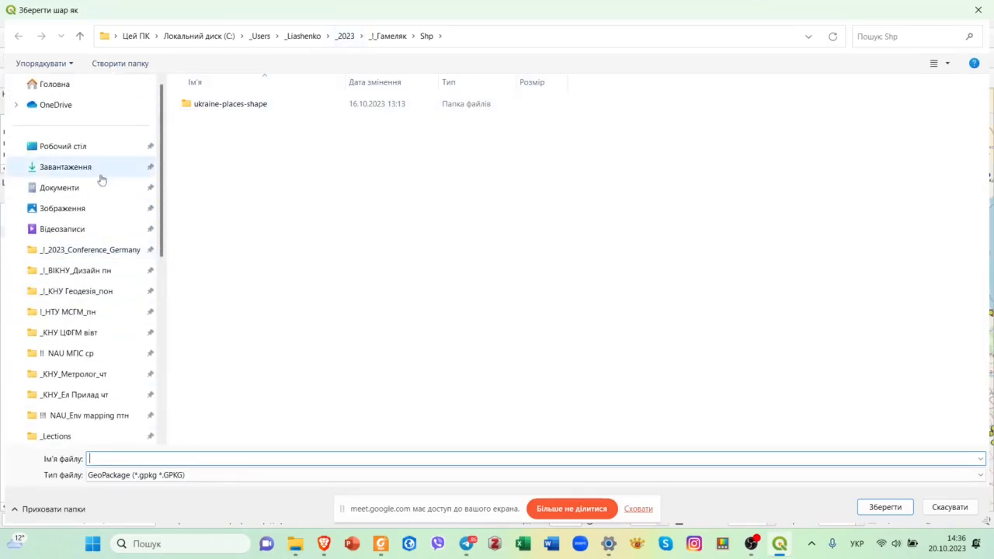
left_click(228, 37)
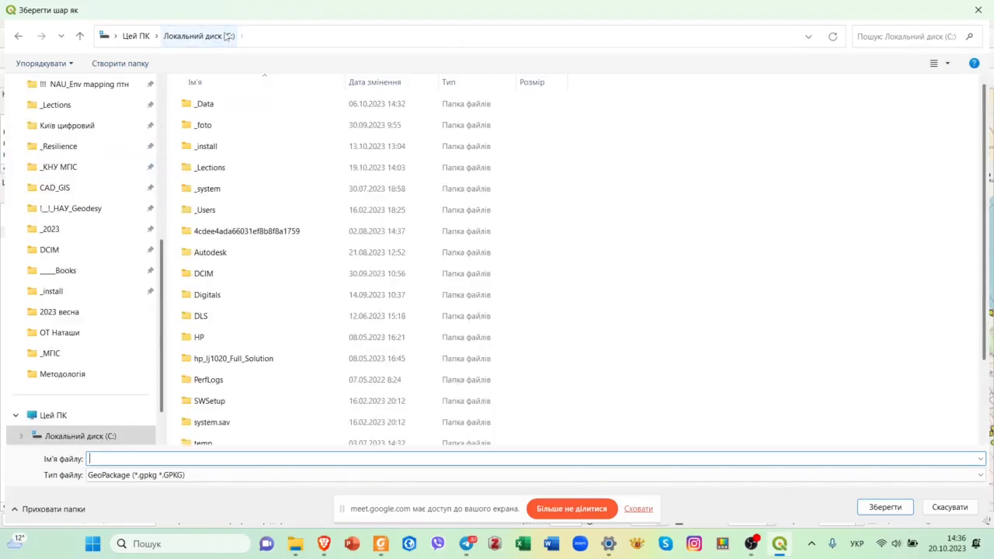
double_click(218, 106)
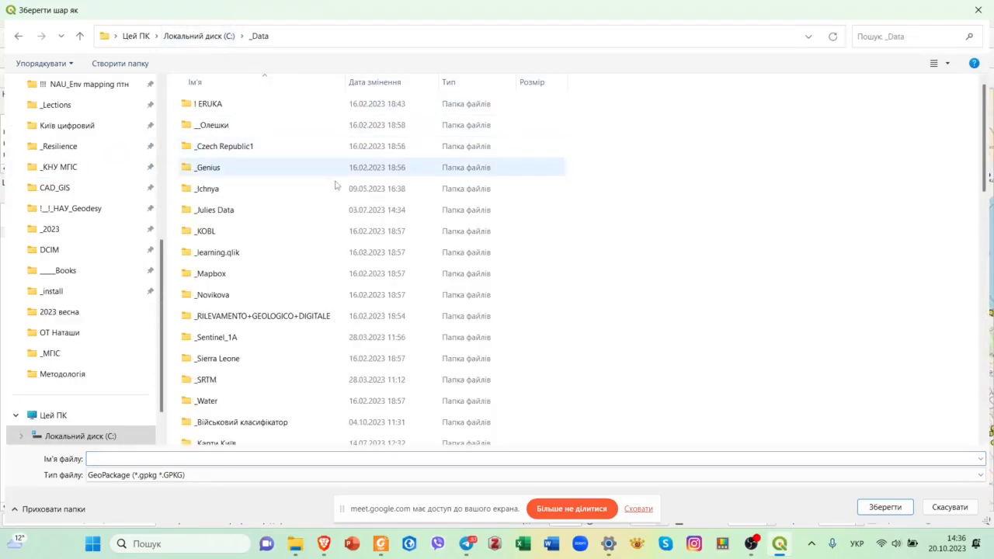
scroll(321, 271, "down", 3)
scroll(267, 316, "down", 2)
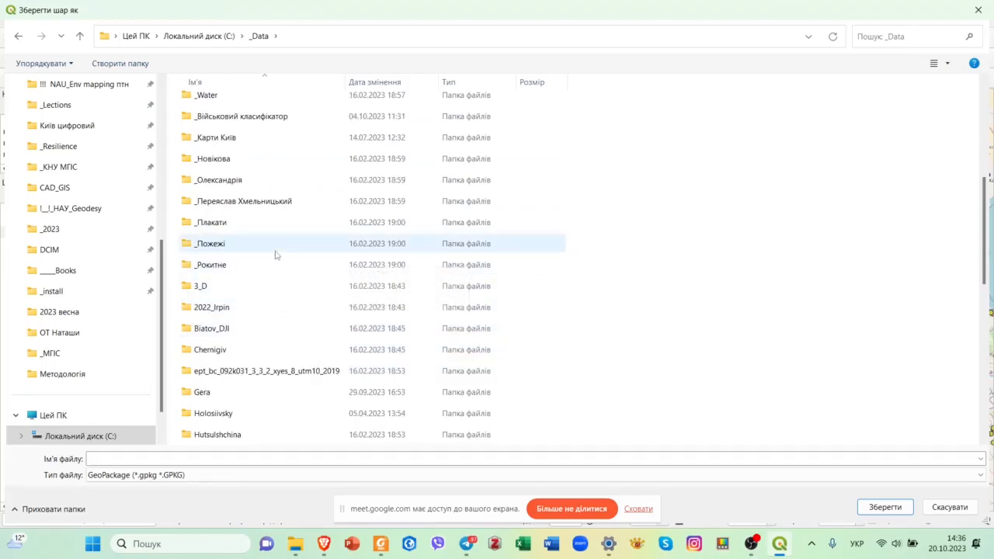
scroll(275, 254, "down", 5)
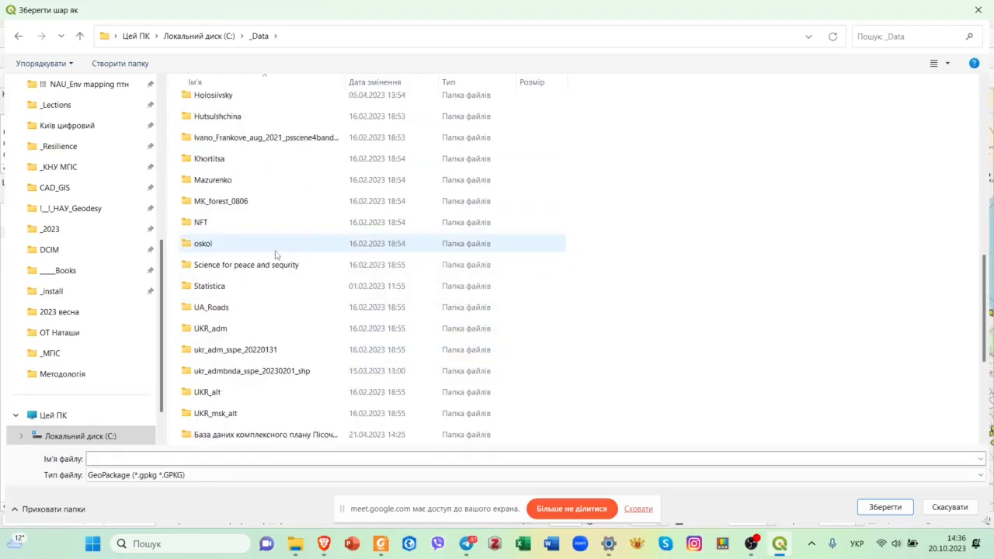
scroll(275, 254, "down", 1)
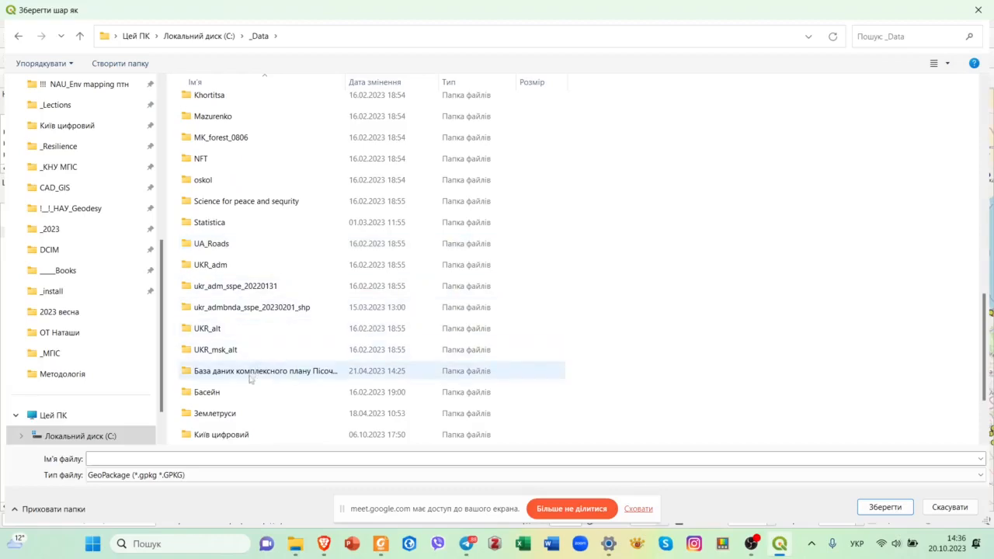
double_click(236, 413)
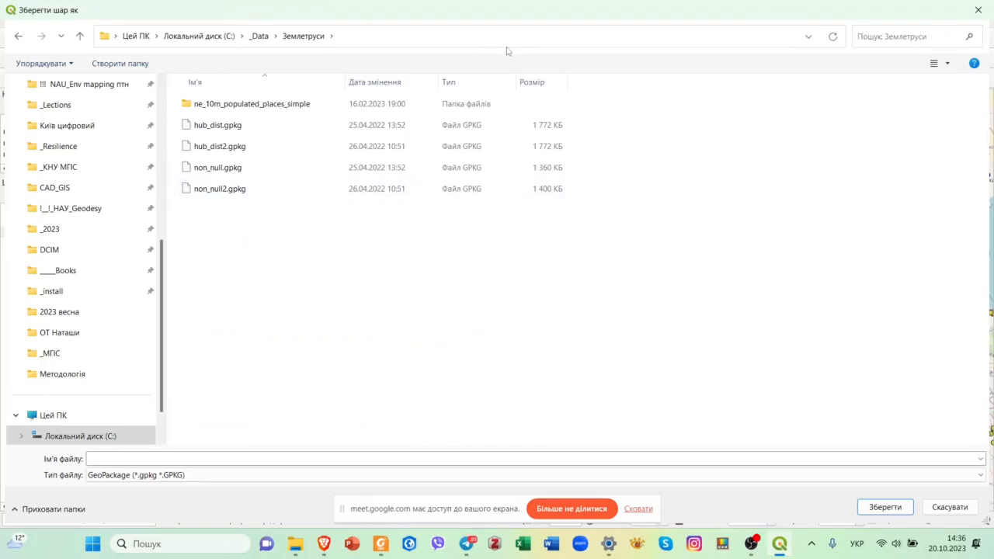
- Try matrix as the GeoPackage file name, and cancel saving the temporary layer
left_click(229, 458)
type("ьф")
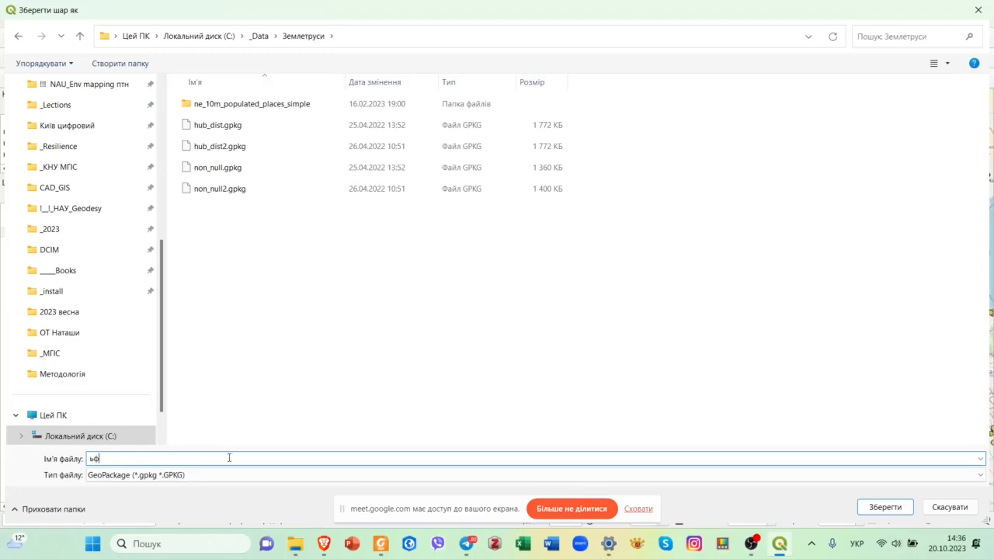
type("екшч")
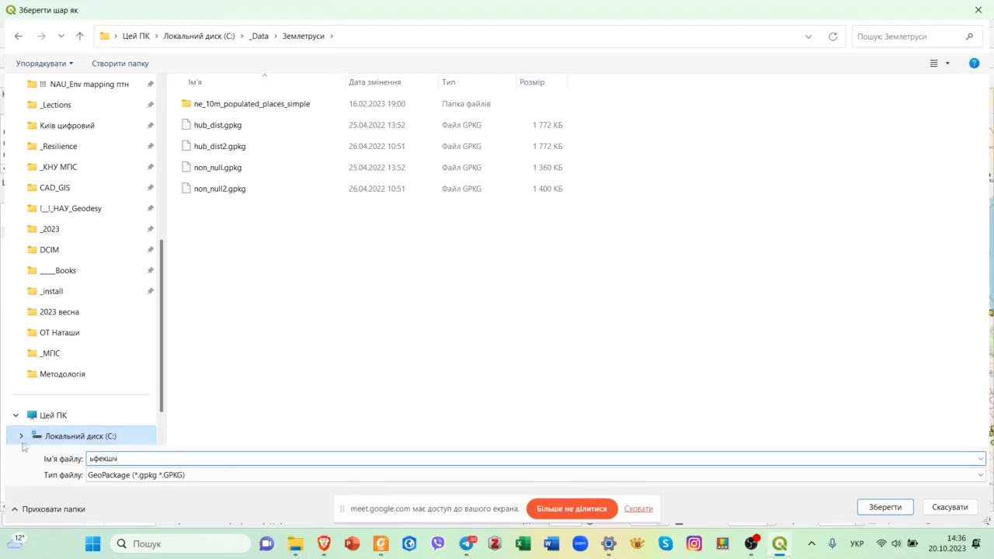
left_click_drag(124, 459, 81, 457)
type("ь")
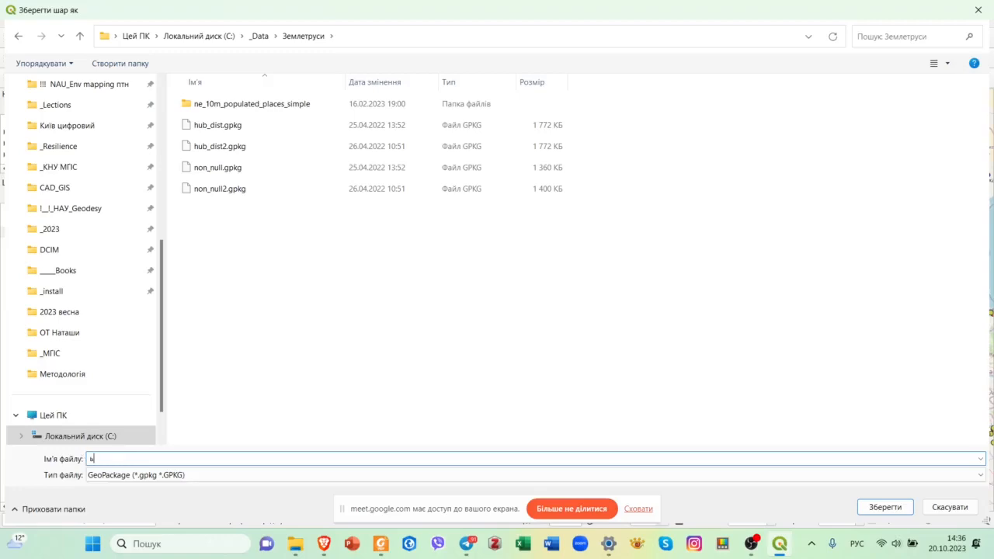
type("фекшч")
left_click_drag(118, 461, 79, 461)
key("alt+shift")
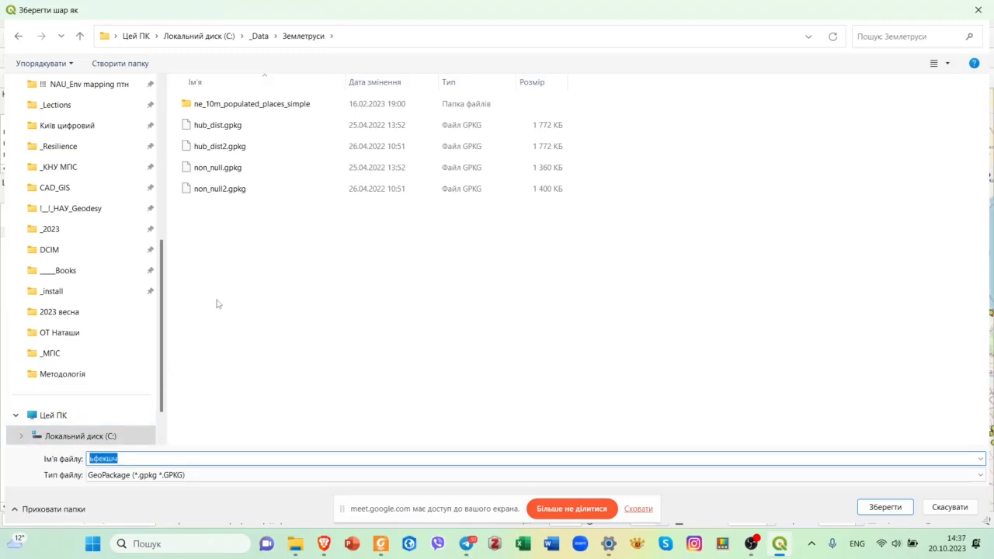
type("matrix")
left_click(978, 10)
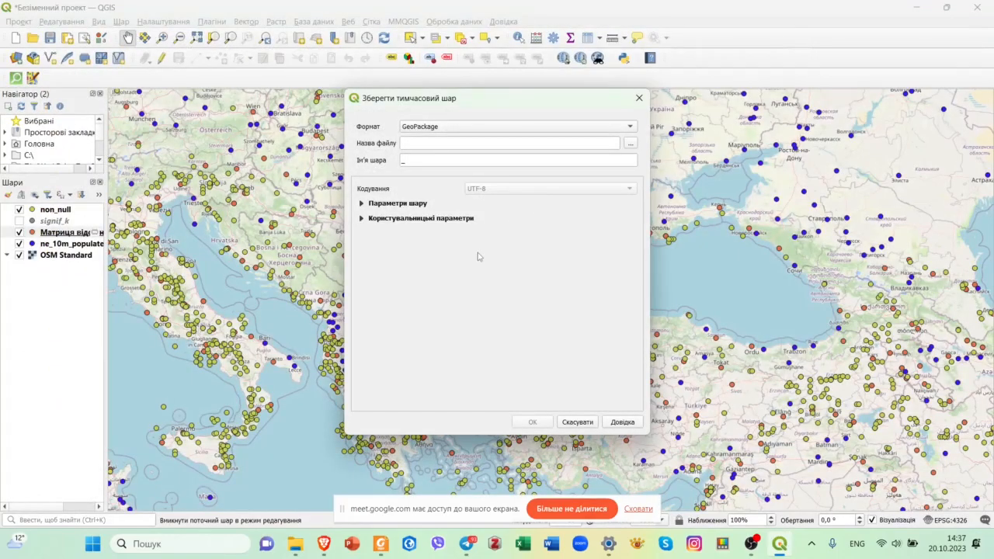
left_click(638, 98)
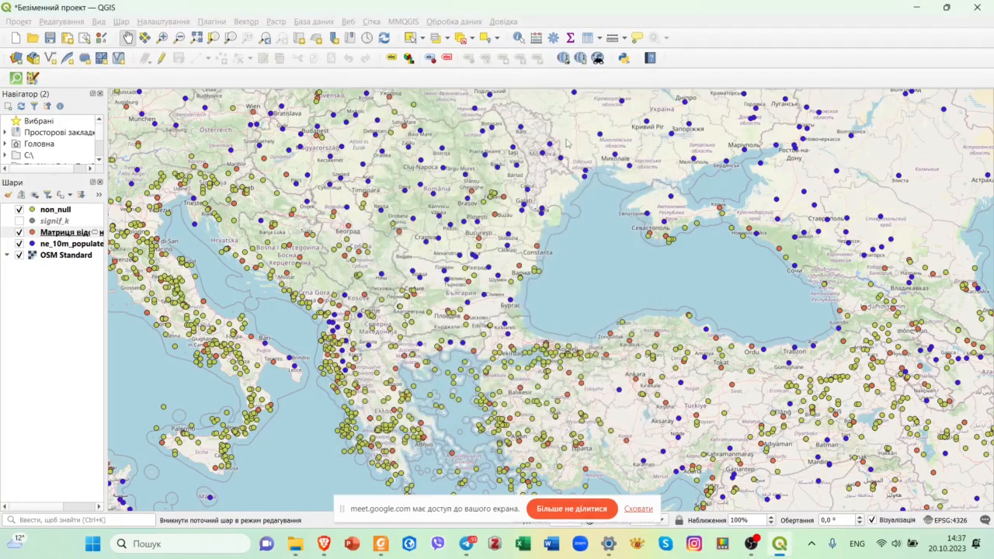
- Widen the layer list, look through the attribute table of the Матриця відстаней layer down to its last row, and close it
left_click_drag(105, 233, 122, 233)
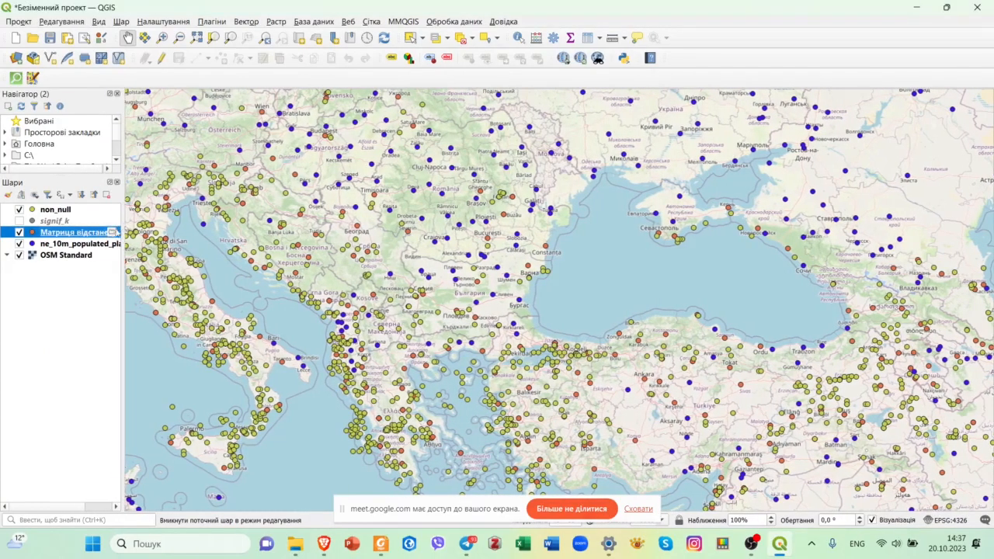
right_click(93, 234)
left_click(160, 399)
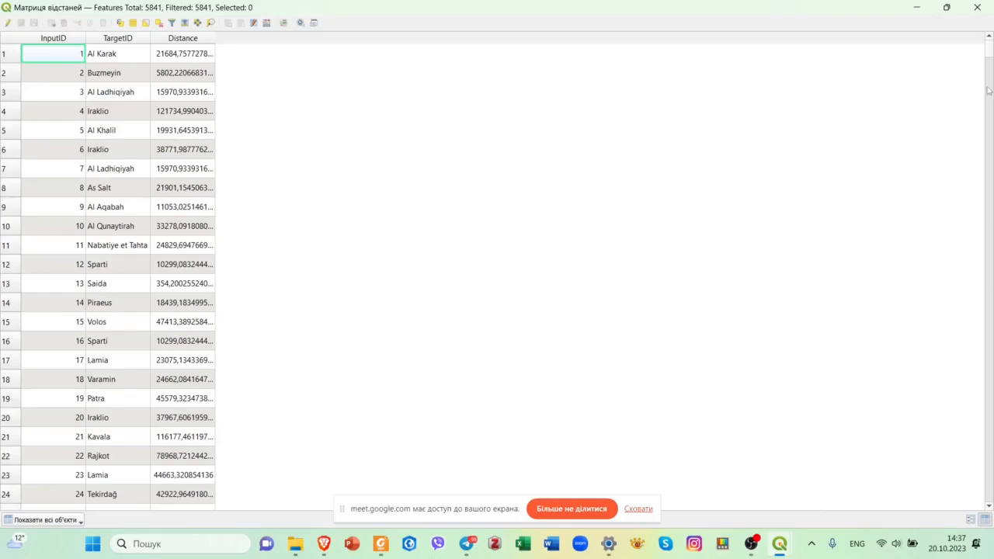
left_click_drag(988, 52, 988, 500)
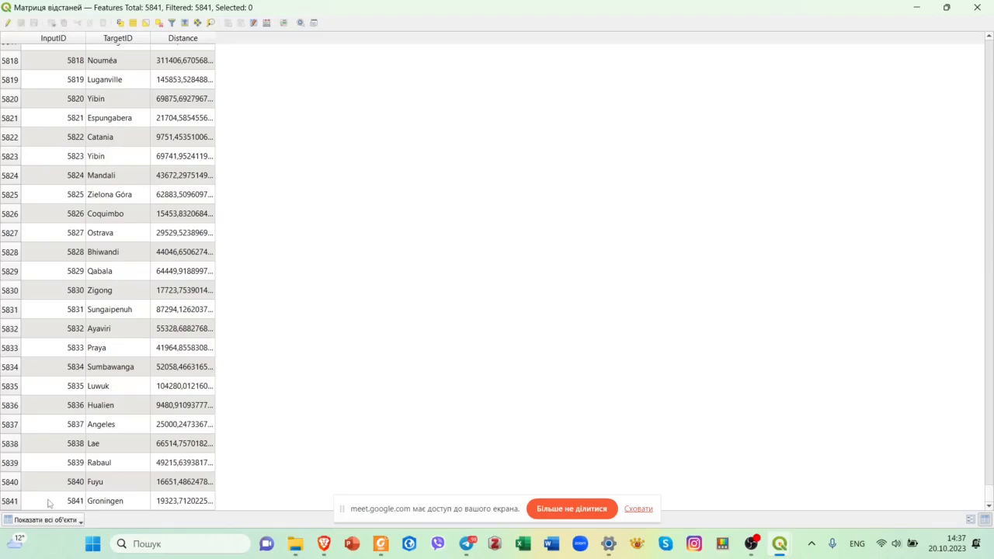
left_click(986, 7)
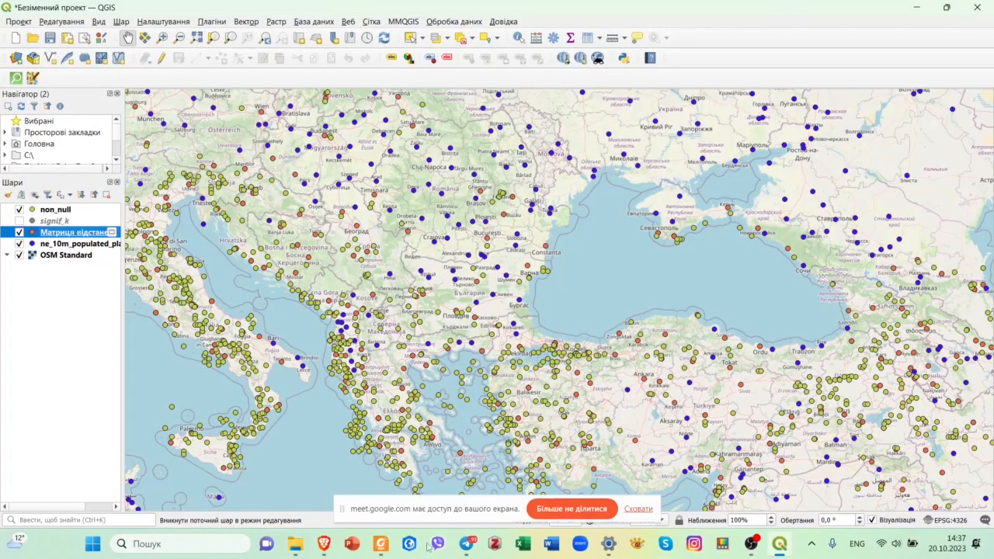
- Switch to the tutorial in the browser and read steps 8 to 11 on loading matrix.csv and viewing its attribute table
mouse_move(324, 545)
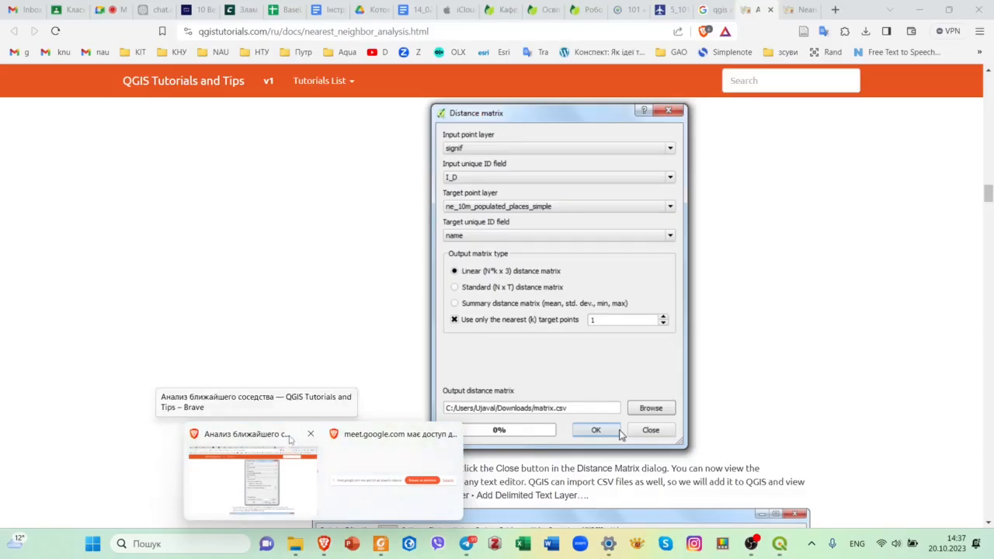
left_click(289, 439)
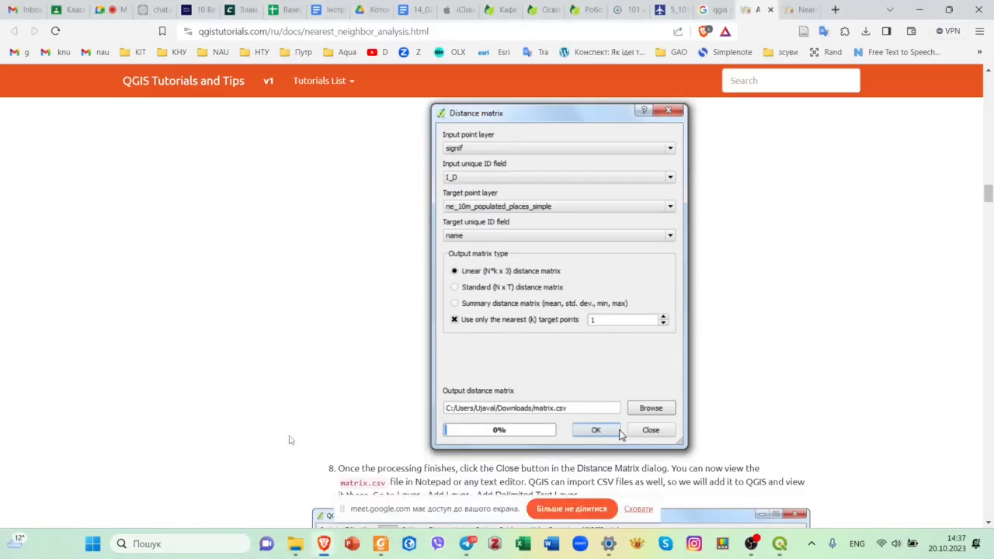
scroll(761, 308, "down", 3)
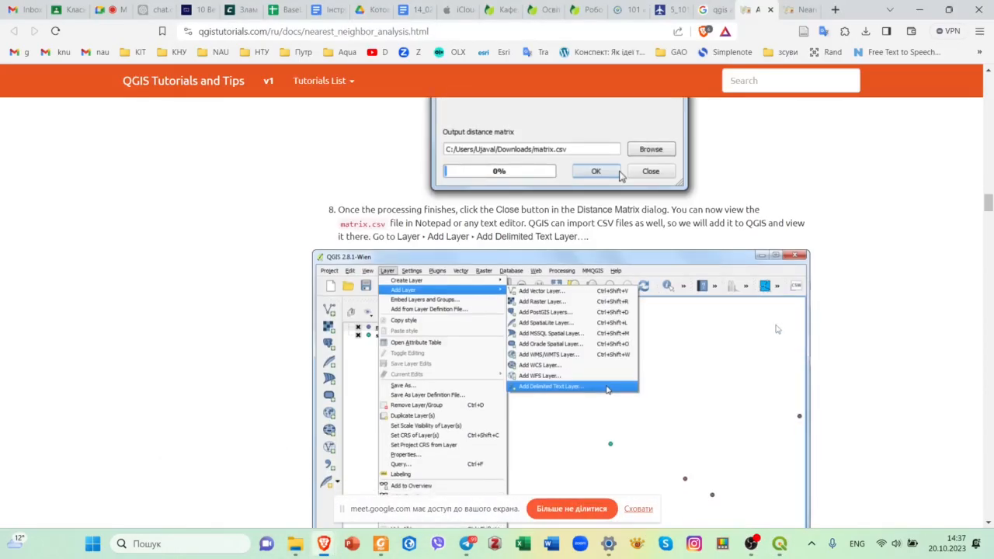
scroll(777, 329, "down", 3)
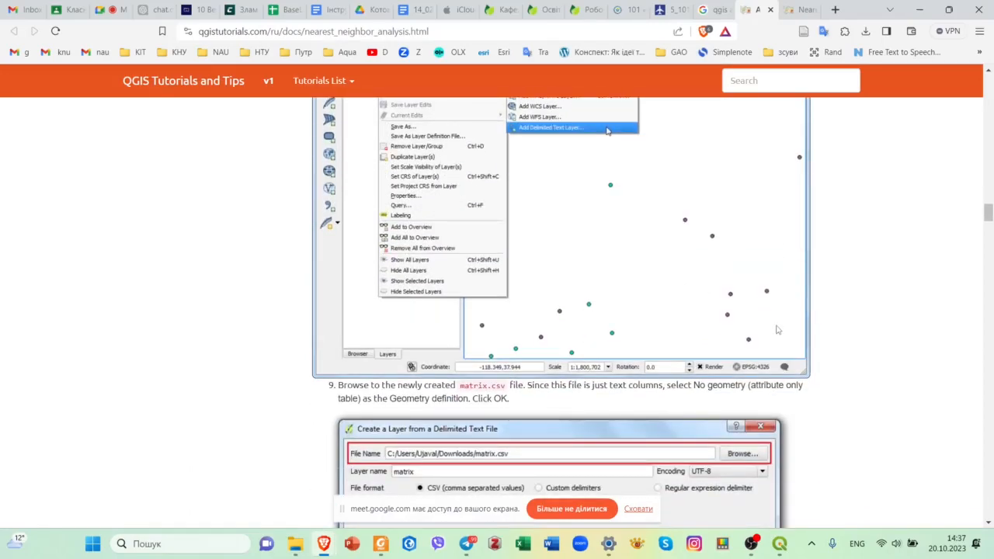
scroll(777, 329, "down", 2)
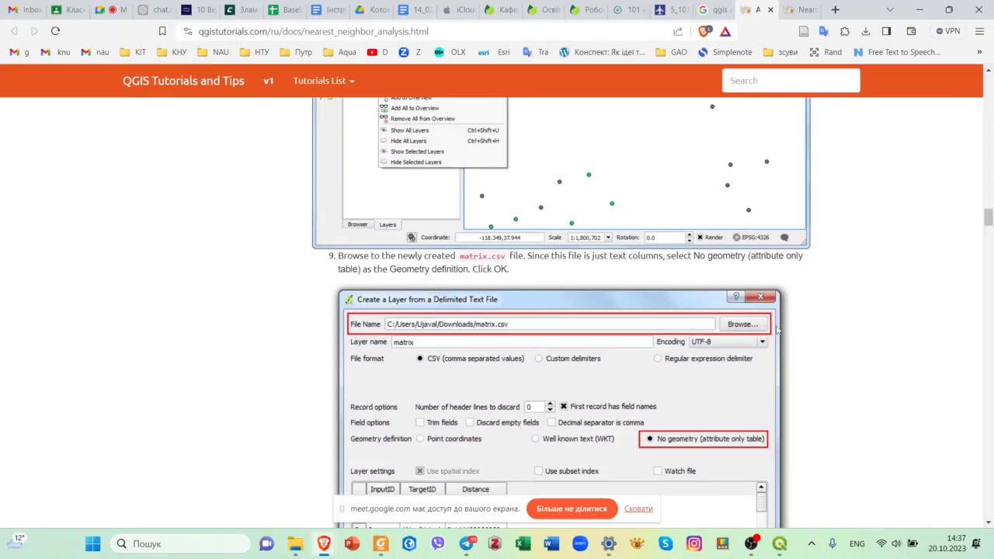
scroll(777, 330, "down", 1)
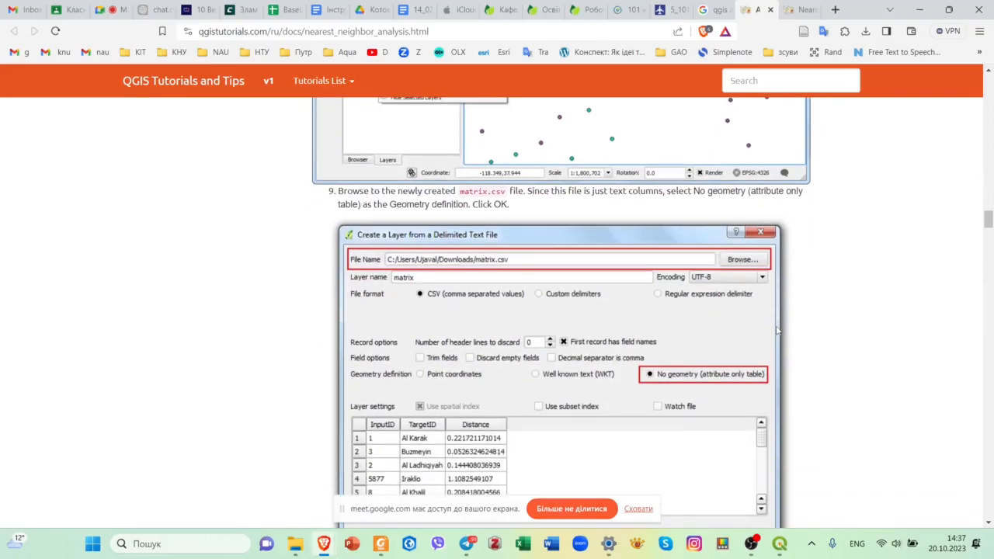
scroll(777, 330, "down", 4)
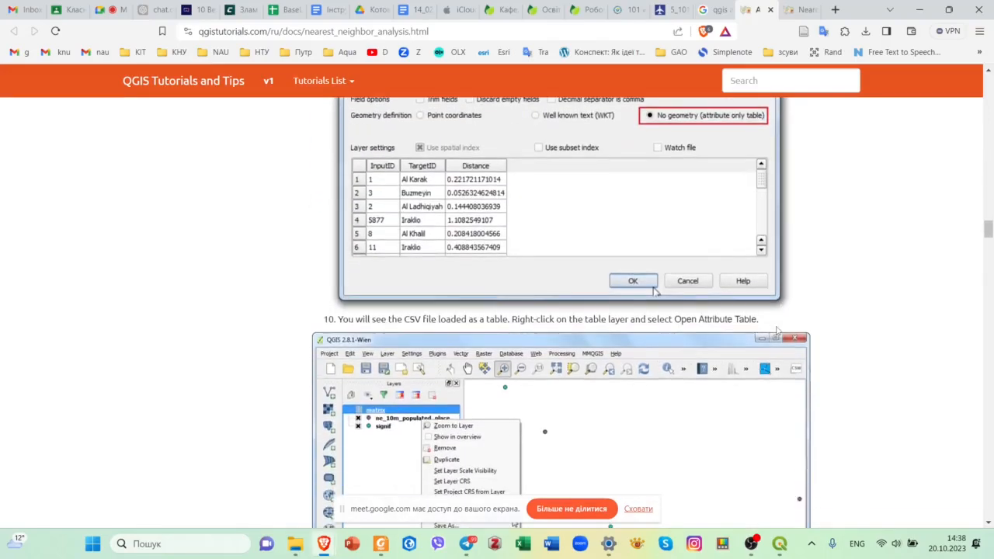
scroll(776, 330, "down", 5)
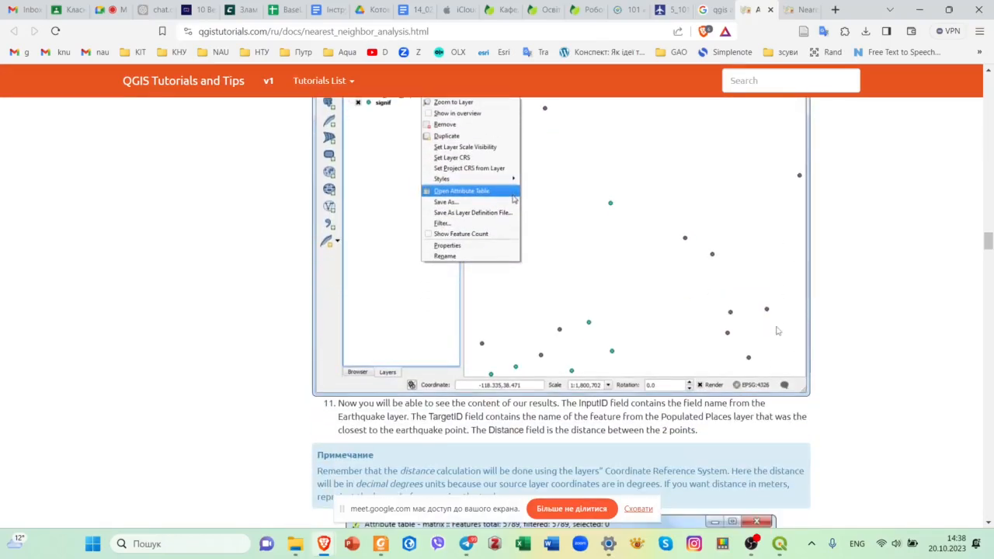
scroll(777, 331, "down", 2)
scroll(777, 332, "down", 1)
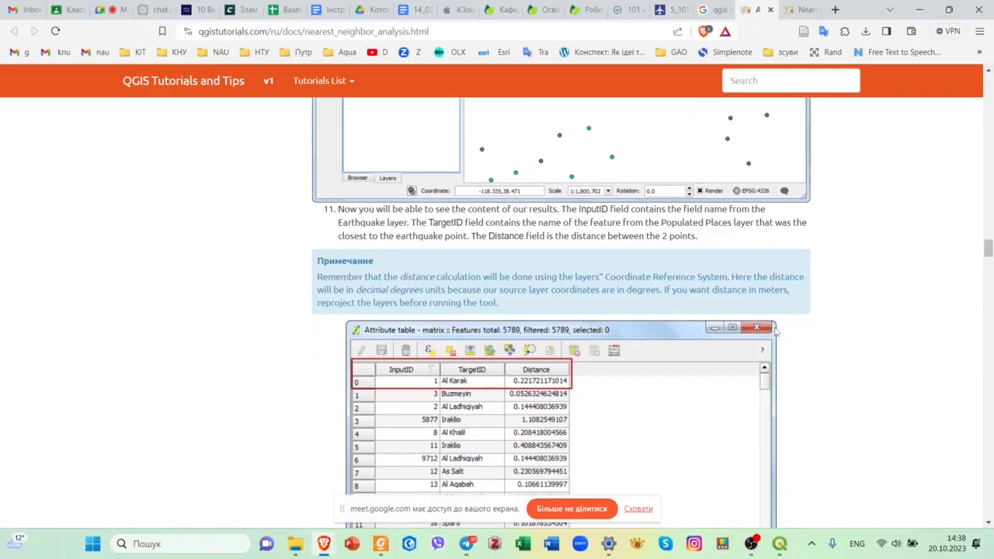
scroll(776, 332, "down", 3)
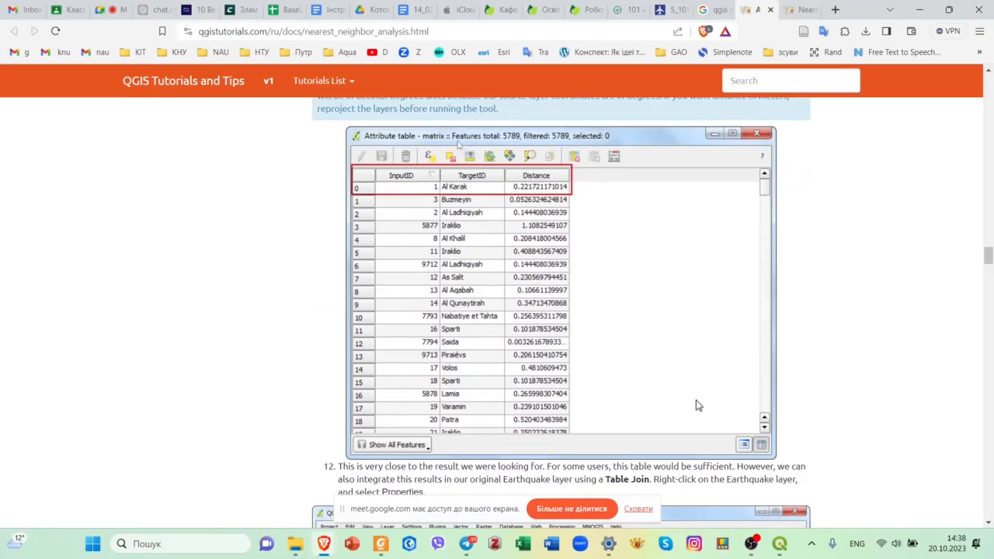
- Read tutorial steps 12 to 14 on joining the matrix table to the earthquake layer through its properties
scroll(536, 187, "down", 3)
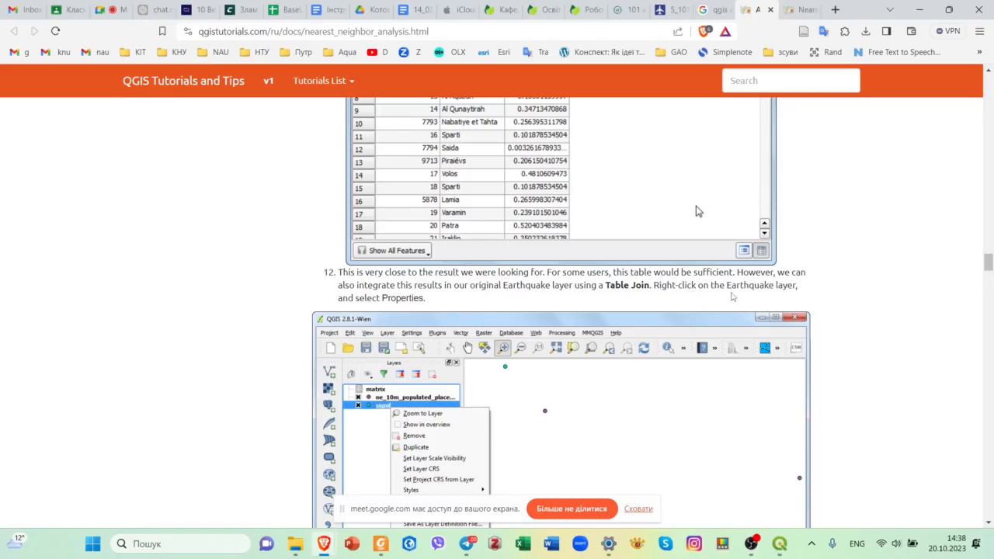
scroll(695, 210, "down", 5)
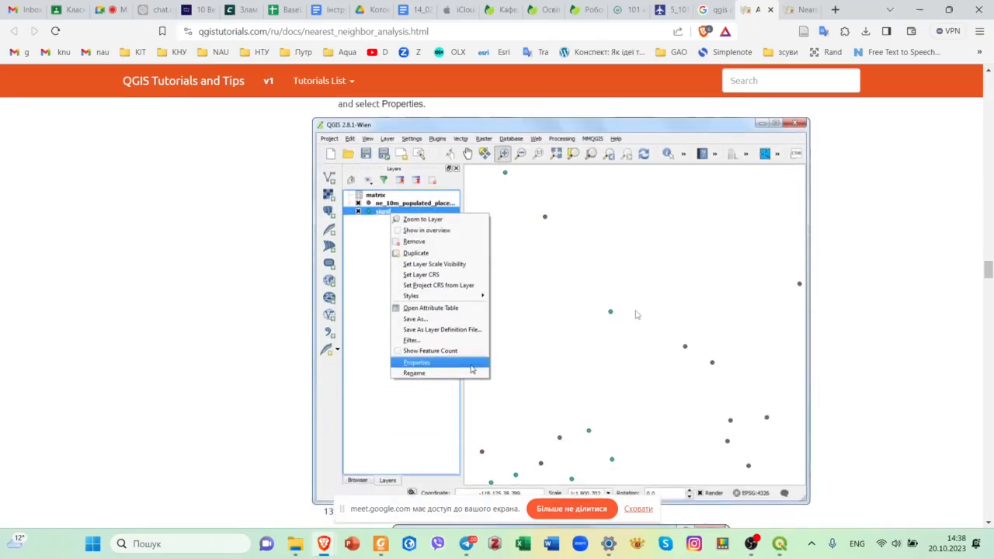
scroll(637, 314, "down", 2)
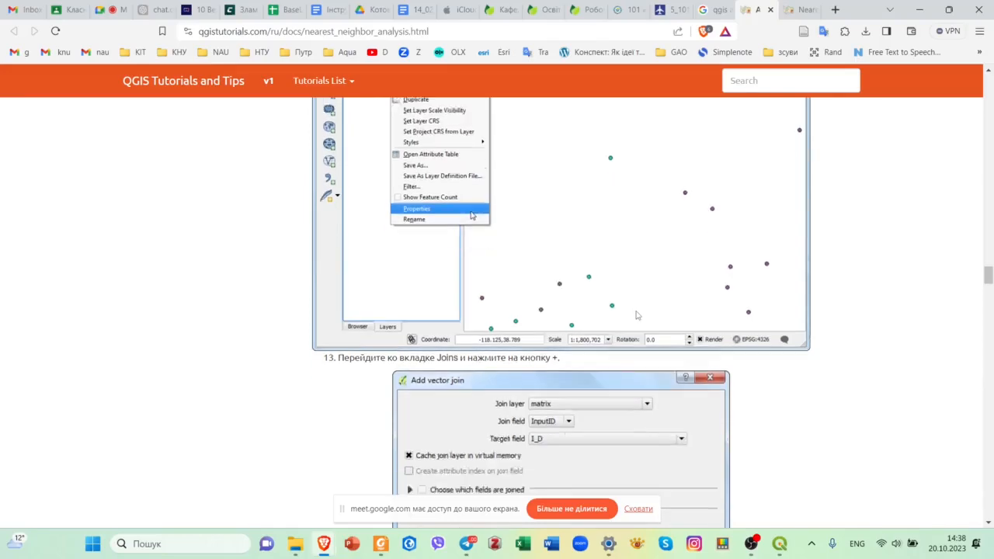
scroll(636, 315, "up", 2)
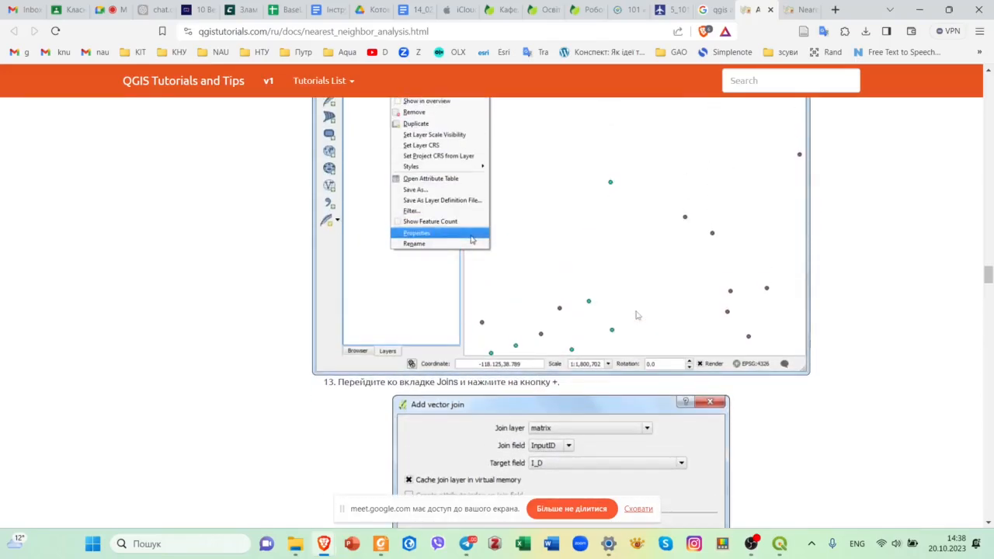
scroll(637, 314, "down", 1)
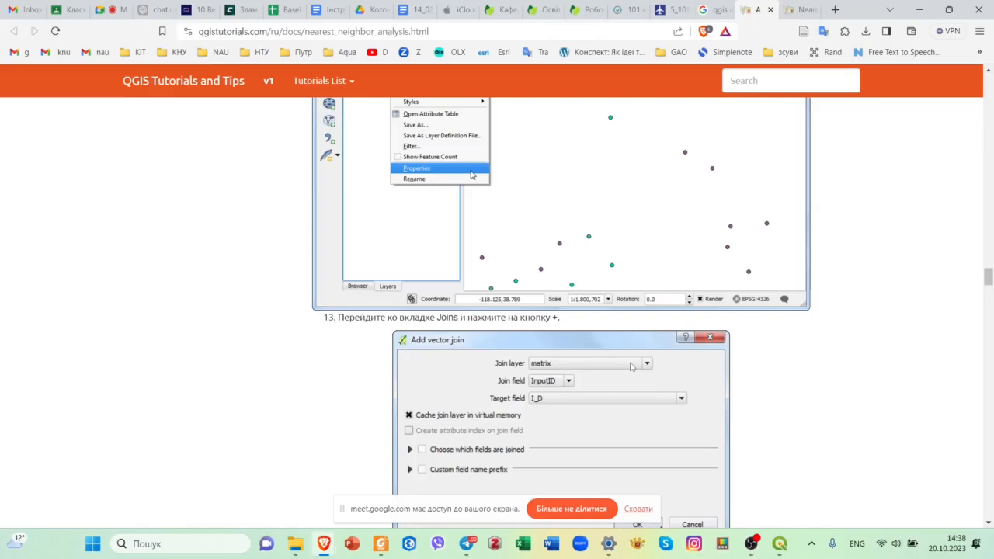
scroll(630, 365, "down", 4)
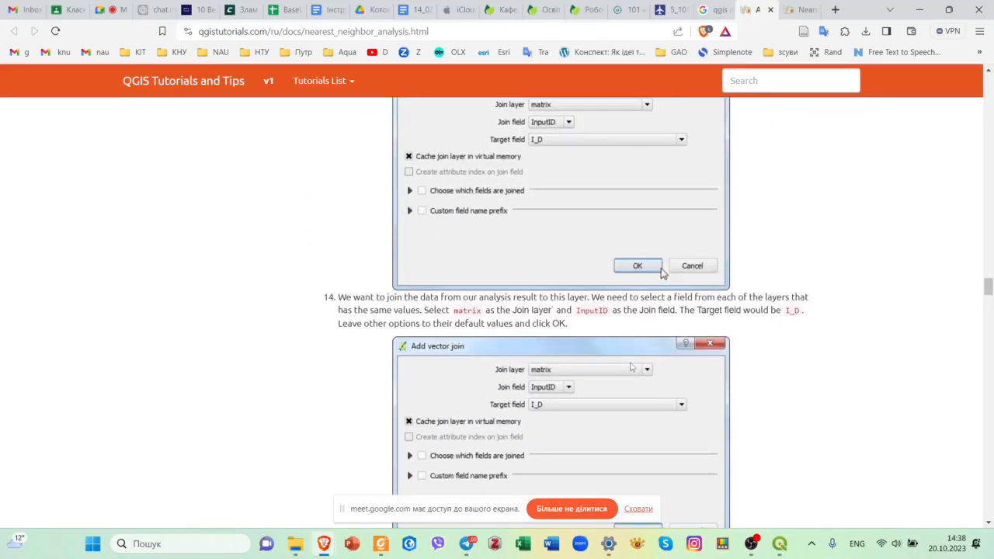
scroll(630, 368, "up", 2)
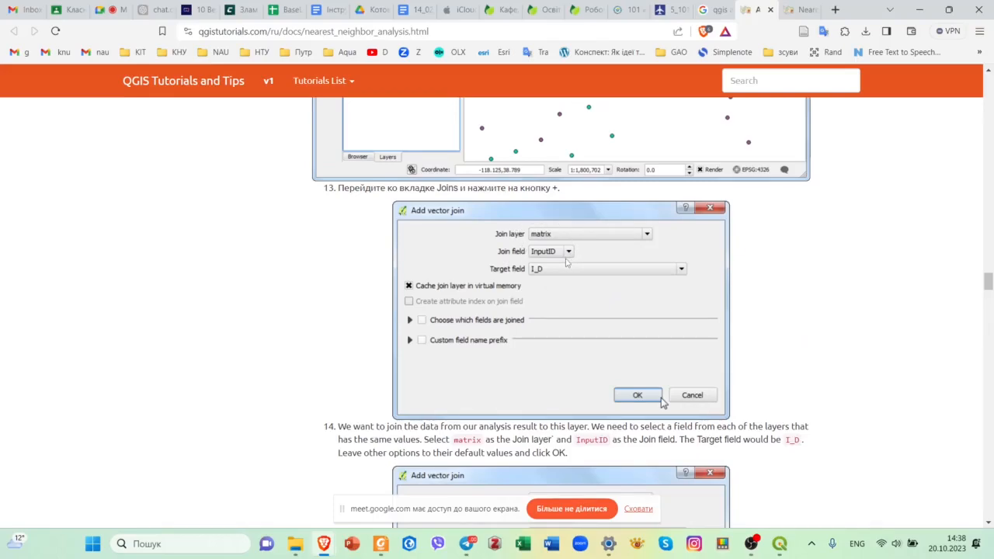
scroll(566, 262, "up", 4)
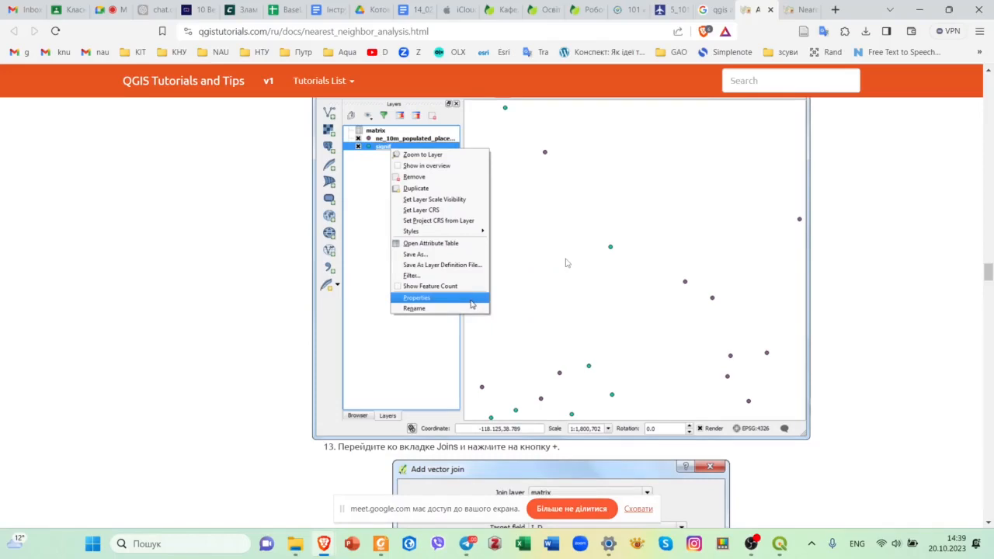
scroll(566, 263, "down", 3)
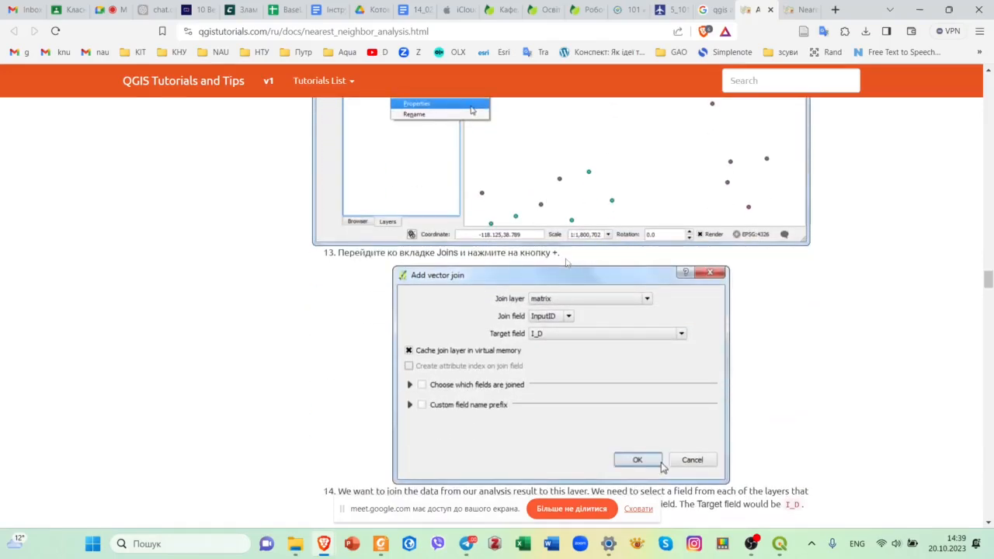
scroll(566, 263, "down", 2)
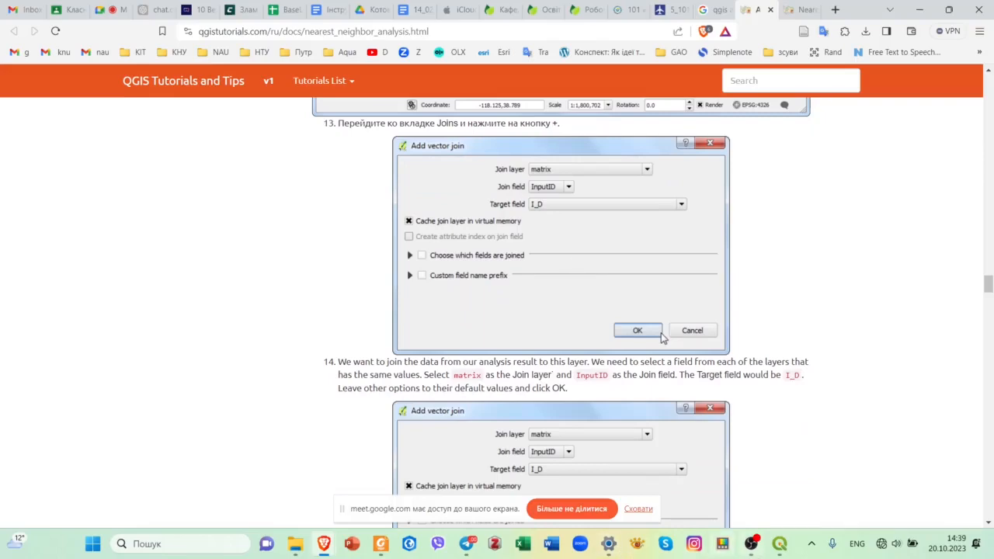
- Switch to QGIS and start a new vector join in the properties of the non_null layer
left_click(782, 549)
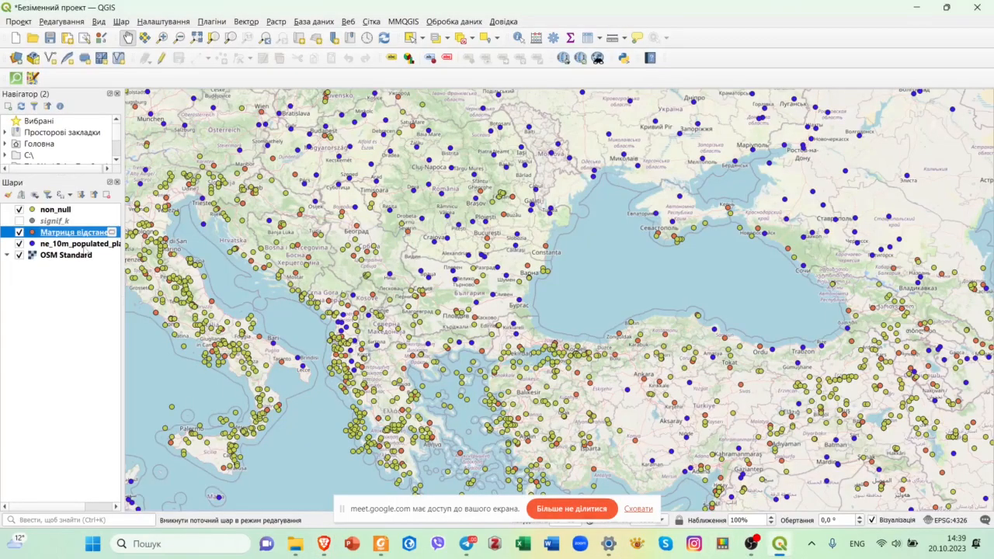
left_click(92, 212)
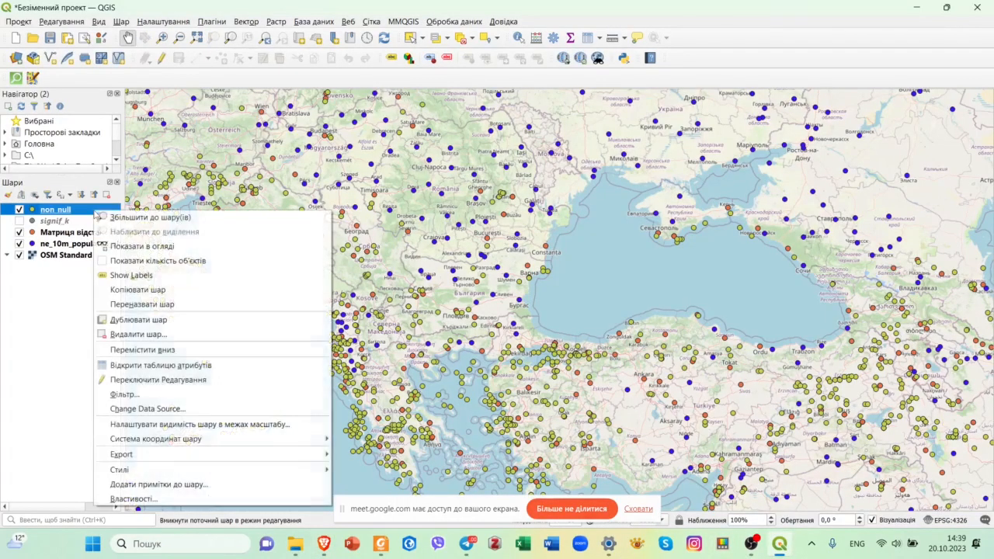
right_click(94, 210)
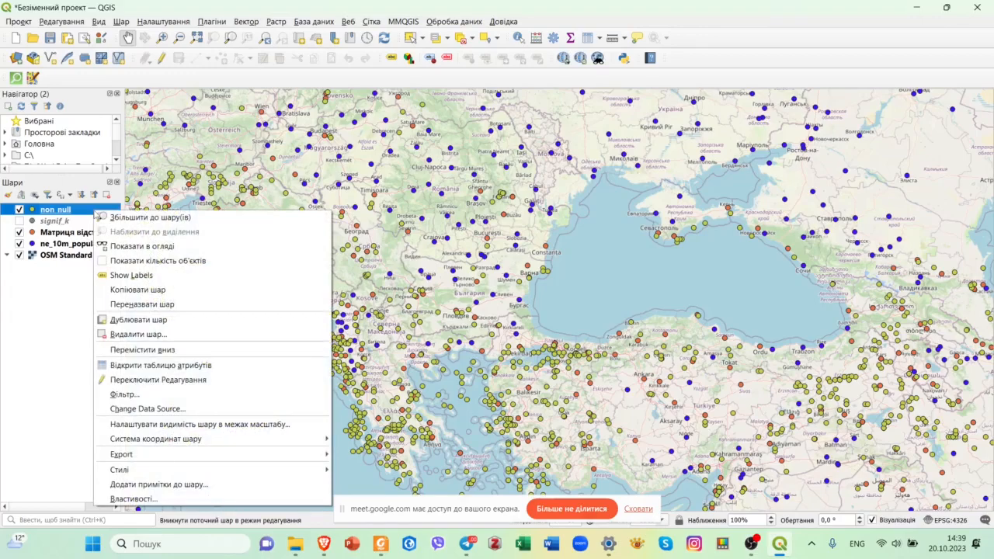
left_click(182, 499)
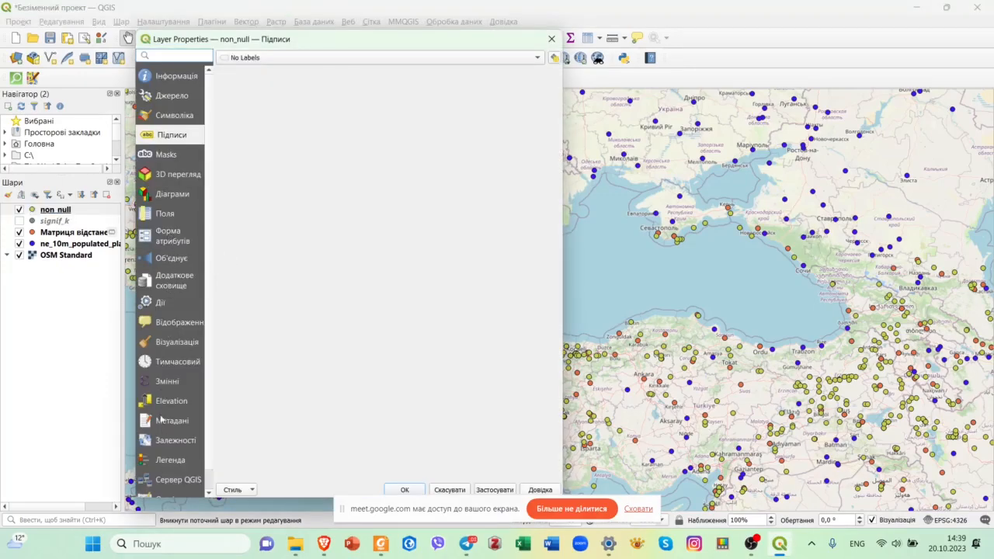
left_click(170, 260)
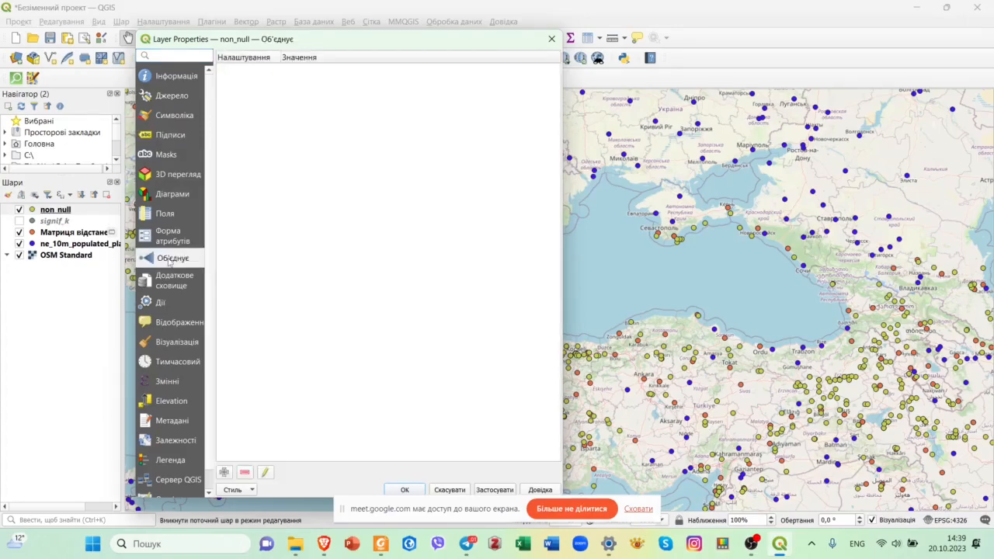
left_click(225, 472)
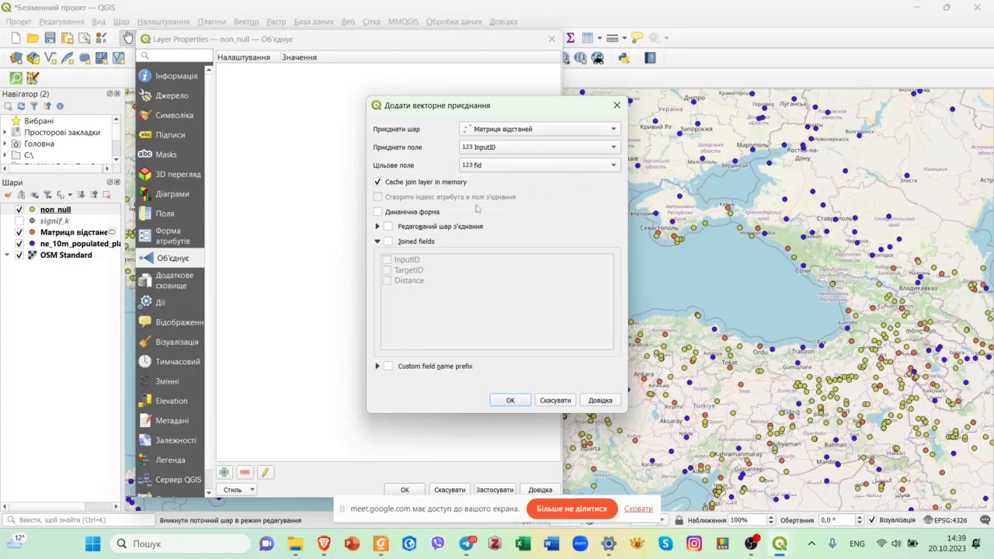
- Join Матриця відстаней by InputID to fid, limited to the InputID, TargetID and Distance fields, and apply it to the non_null layer
left_click(387, 242)
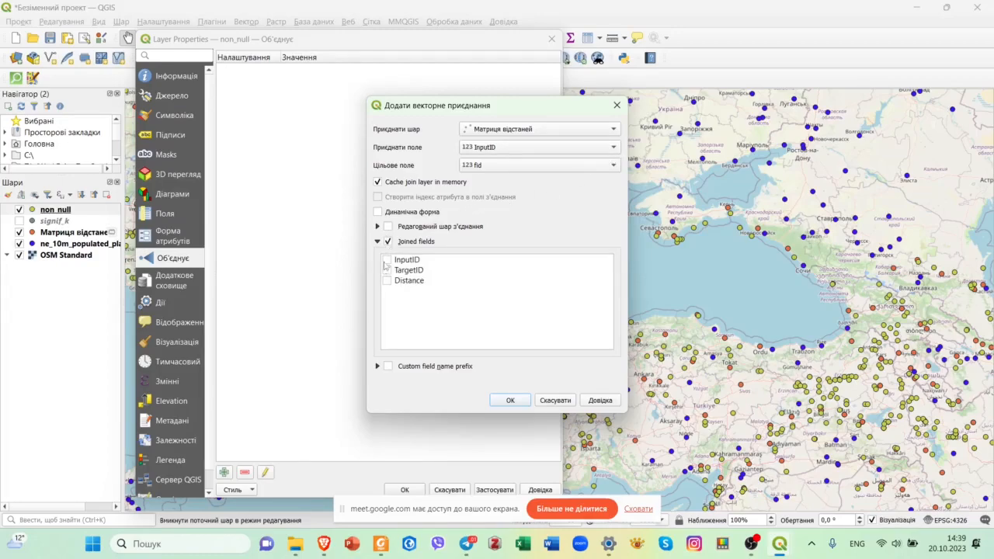
left_click(387, 271)
left_click(387, 281)
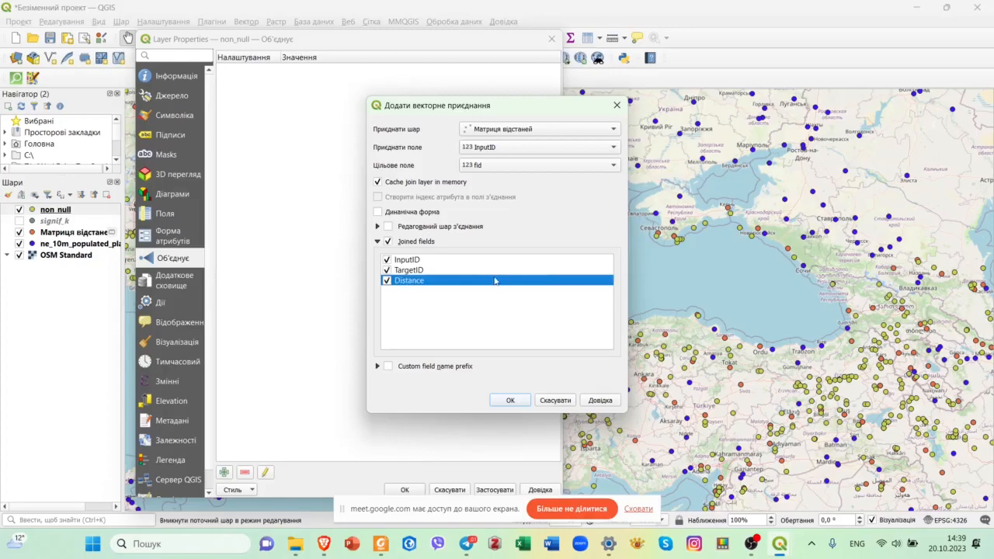
left_click(510, 400)
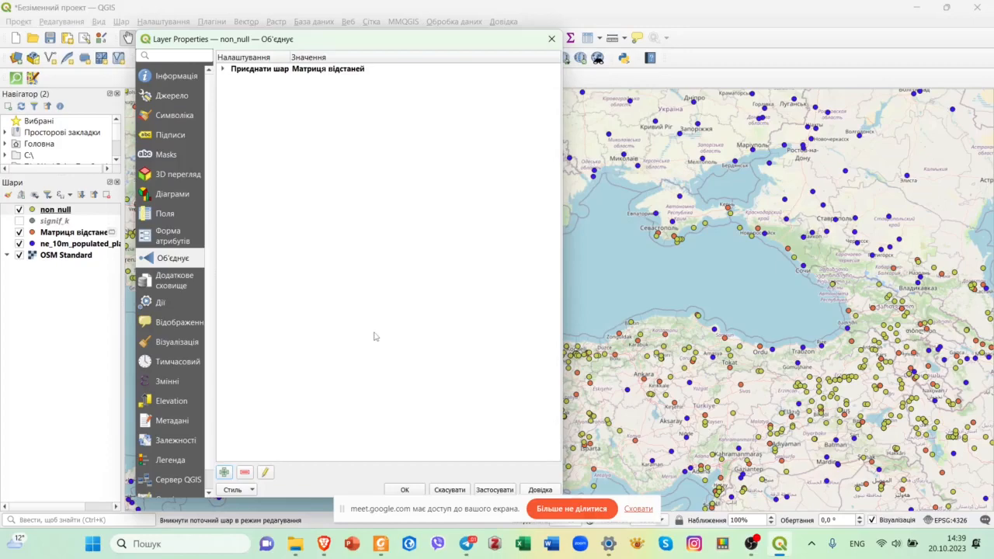
left_click(495, 490)
left_click(405, 489)
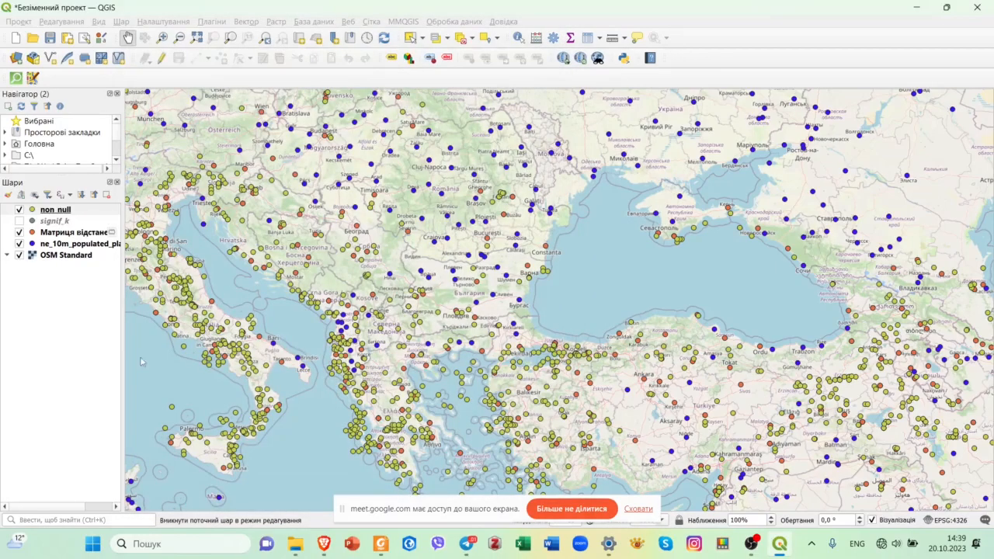
- Open the non_null attribute table and examine the joined Матриця відстаней fields after the layer's own columns
right_click(91, 211)
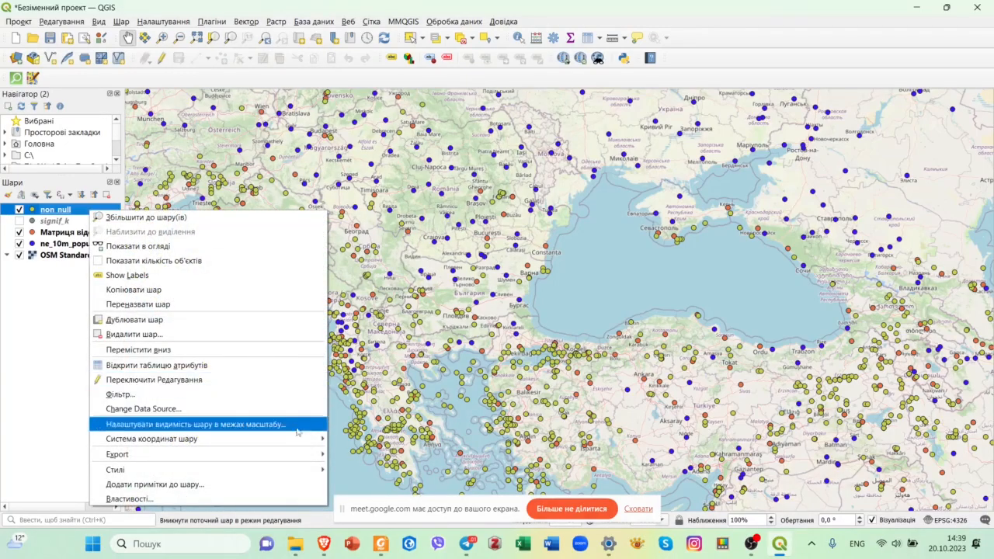
left_click(243, 364)
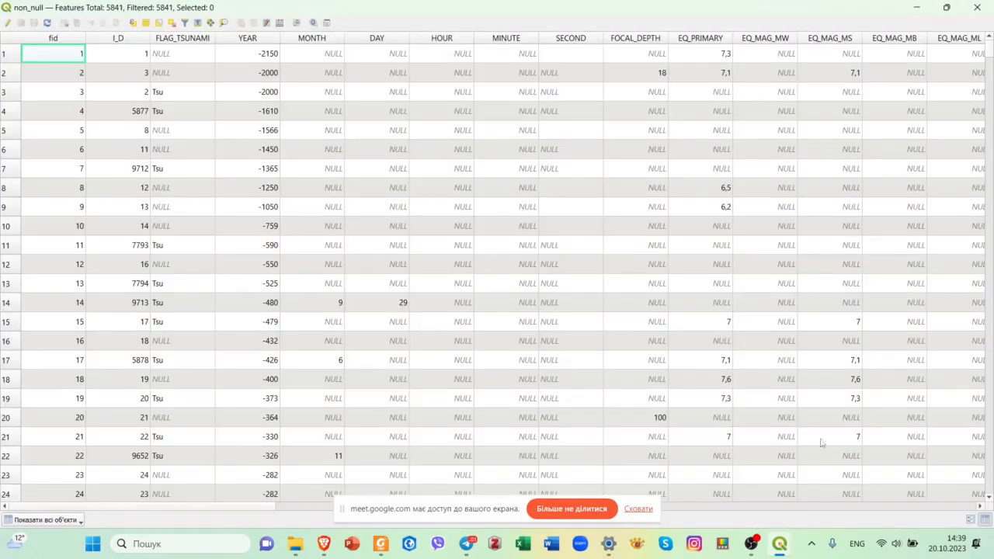
left_click(936, 510)
left_click_drag(319, 509, 947, 540)
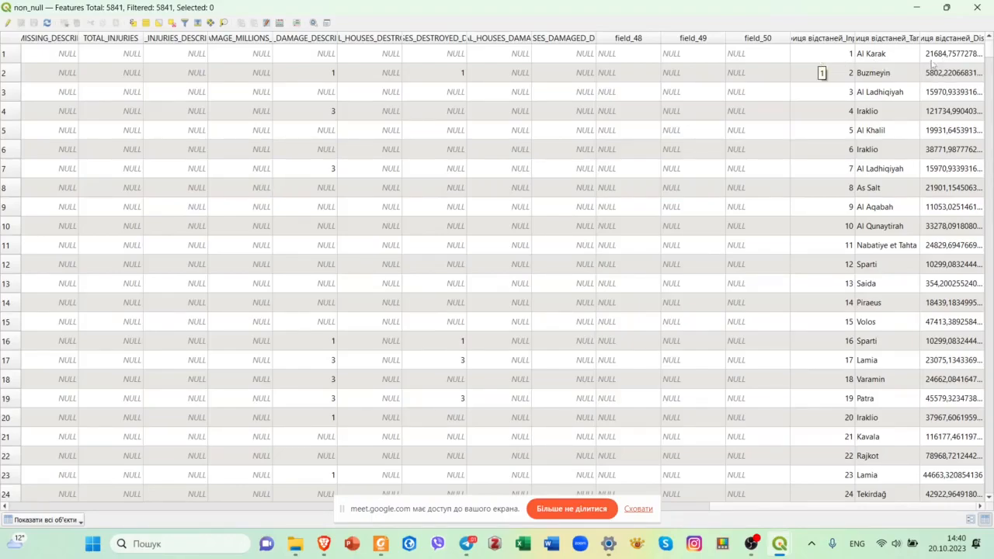
left_click(917, 7)
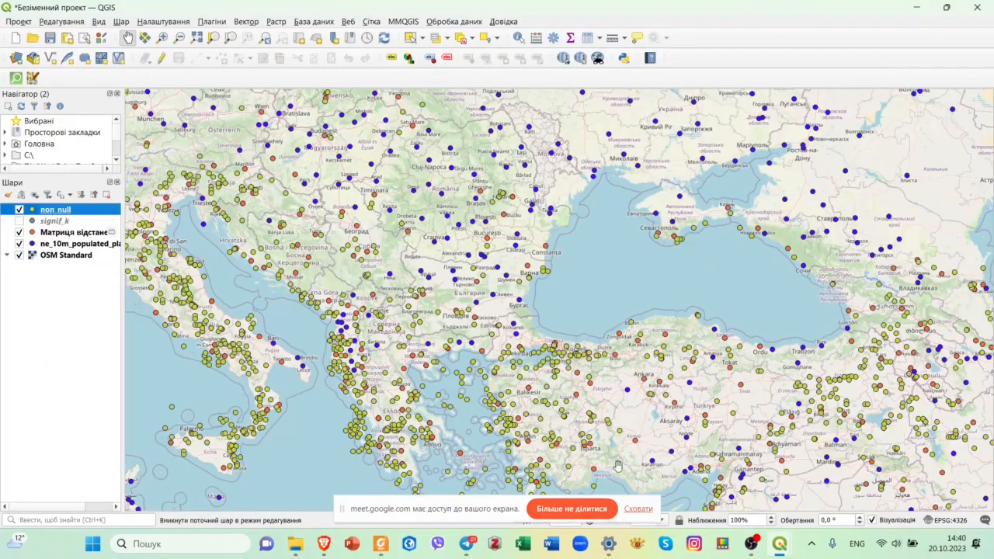
- Switch to the tutorial in the browser and read steps 15 to 19 on checking the join and saving it to a new layer
mouse_move(330, 552)
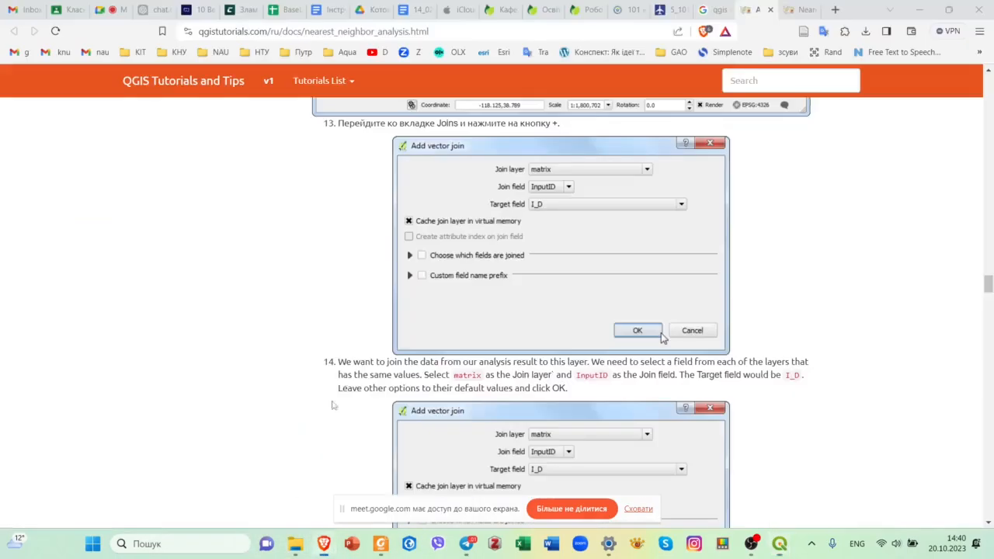
left_click(252, 473)
scroll(724, 284, "down", 5)
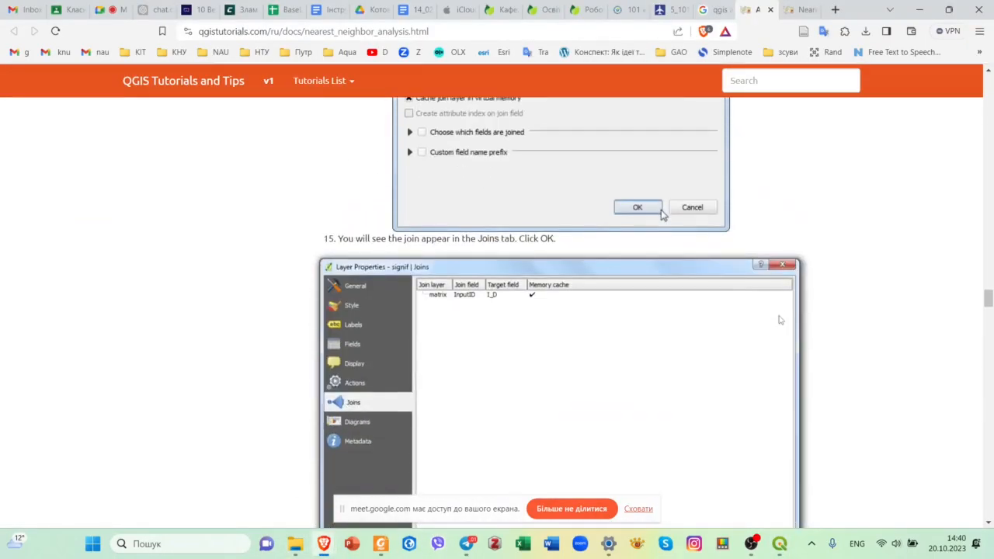
scroll(780, 319, "down", 6)
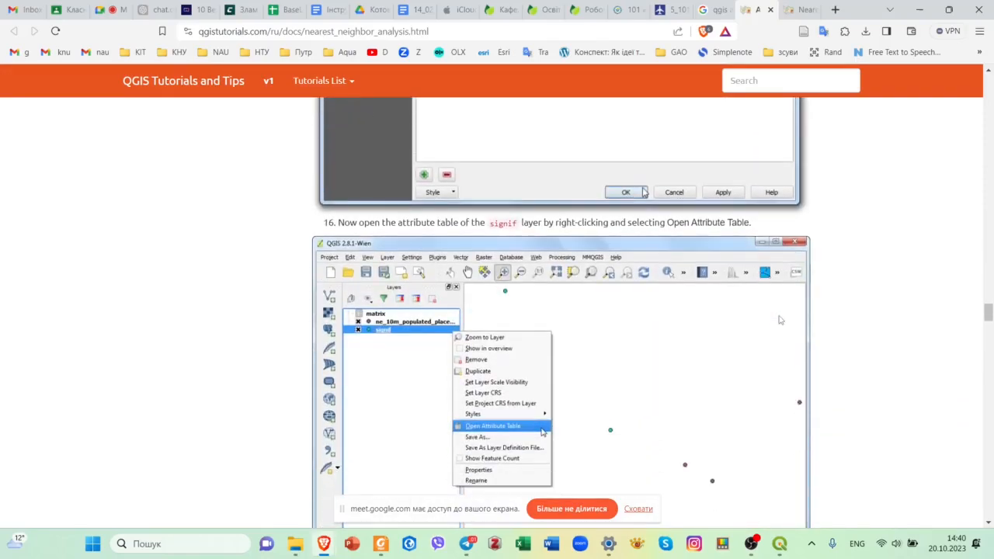
scroll(780, 319, "down", 8)
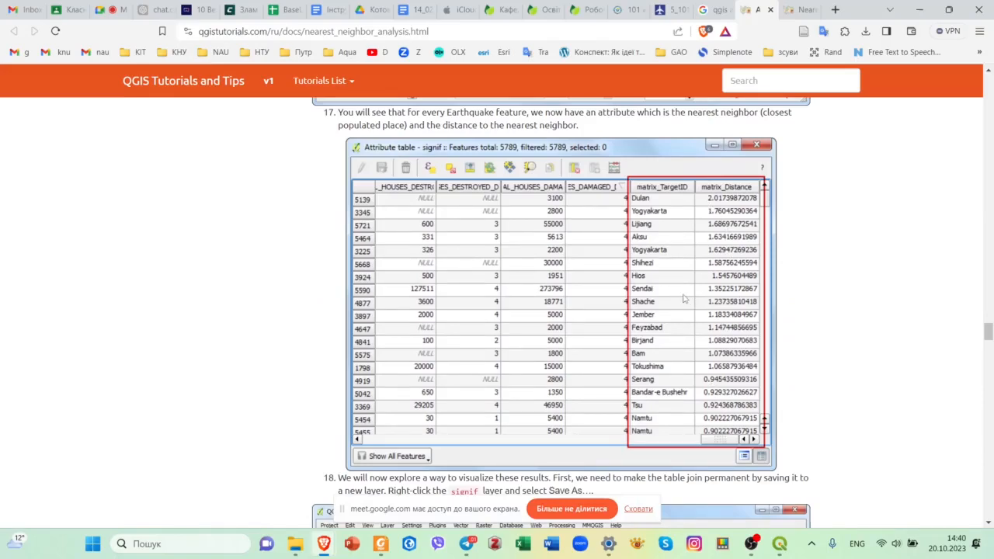
scroll(691, 302, "down", 5)
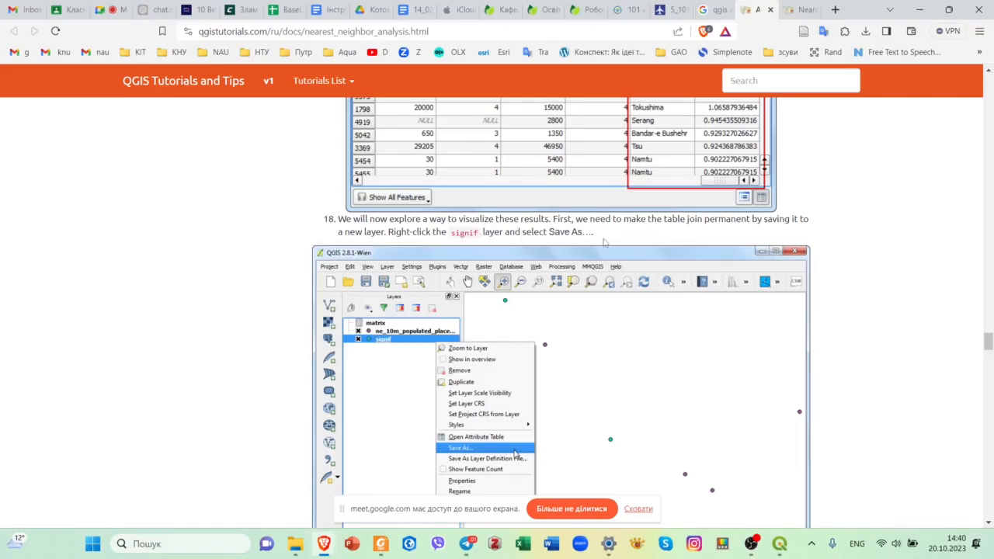
scroll(614, 256, "down", 7)
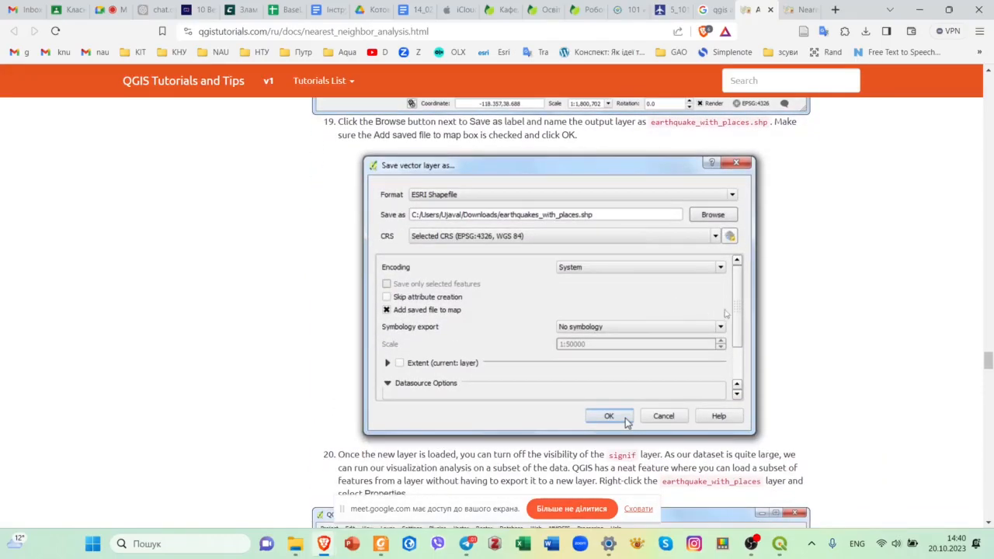
scroll(823, 338, "down", 1)
scroll(823, 338, "up", 1)
- Copy the output file name earthquake_with_places.shp from step 19 of the tutorial
left_click_drag(651, 123, 768, 122)
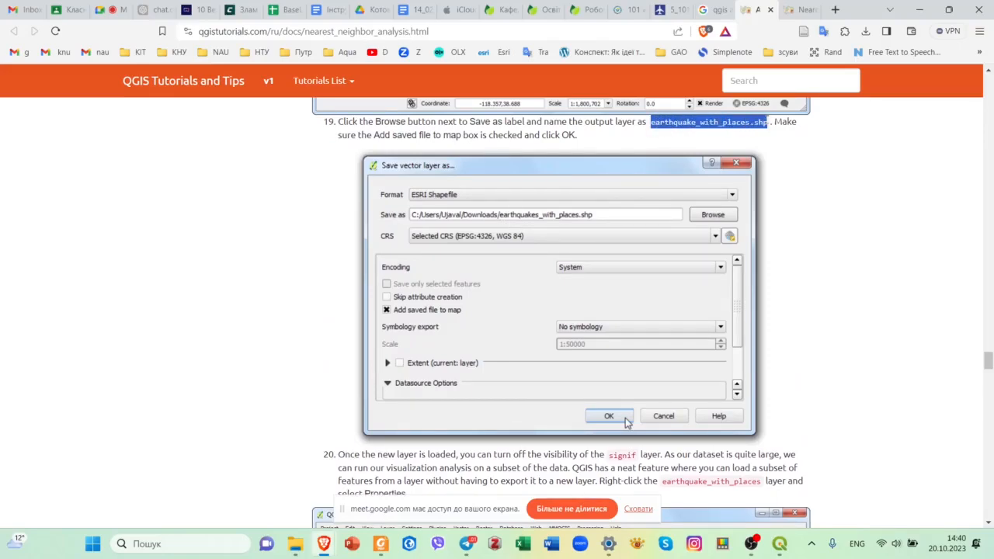
right_click(755, 124)
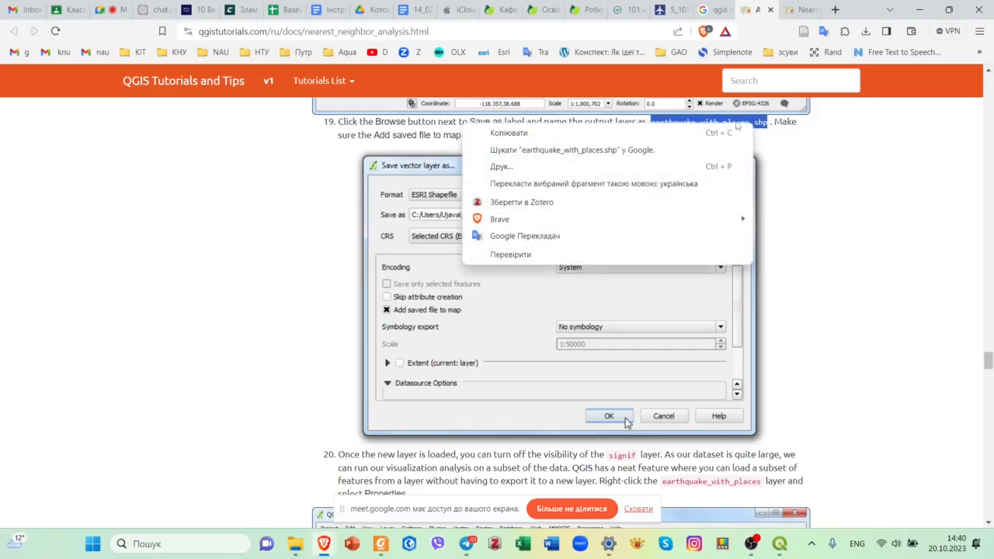
left_click(677, 129)
- Close the non_null attribute table window and switch to the main QGIS project
left_click(779, 544)
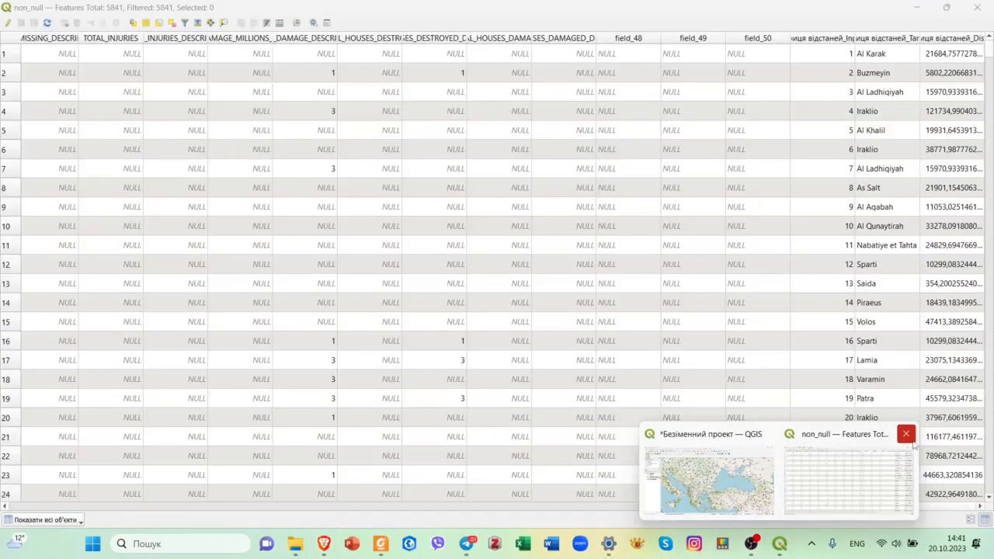
left_click(905, 434)
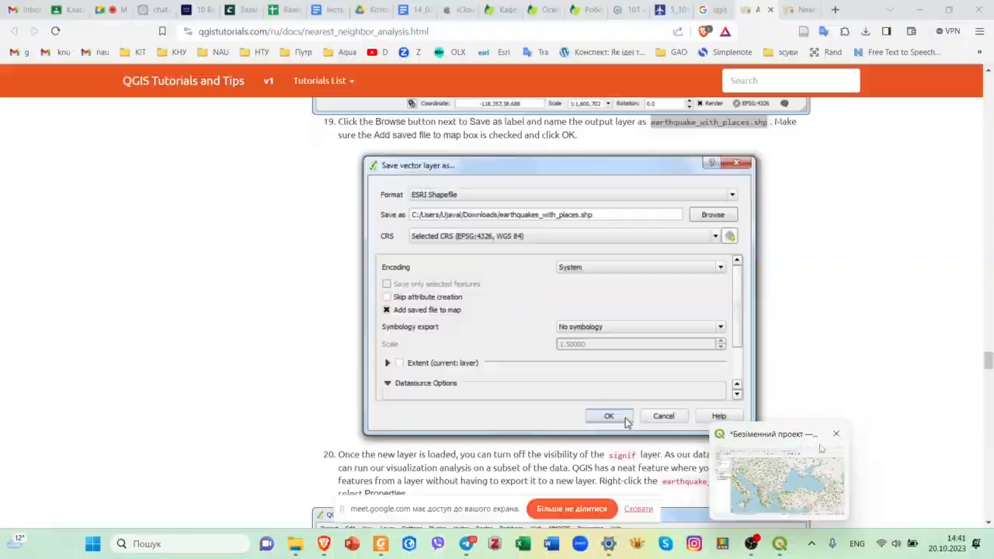
left_click(801, 446)
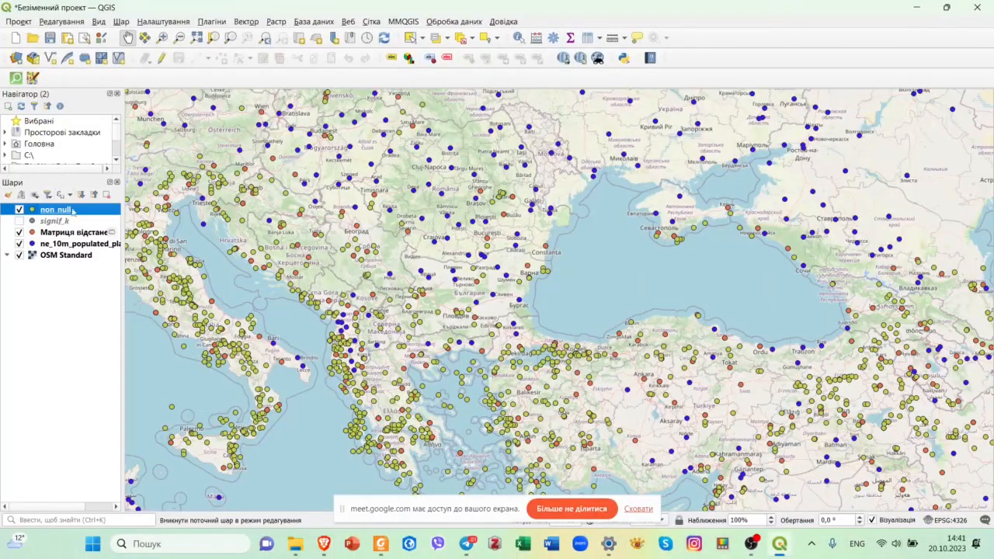
- Start exporting the non_null features as an ESRI Shapefile and name the output file earthquake_with_places
right_click(97, 212)
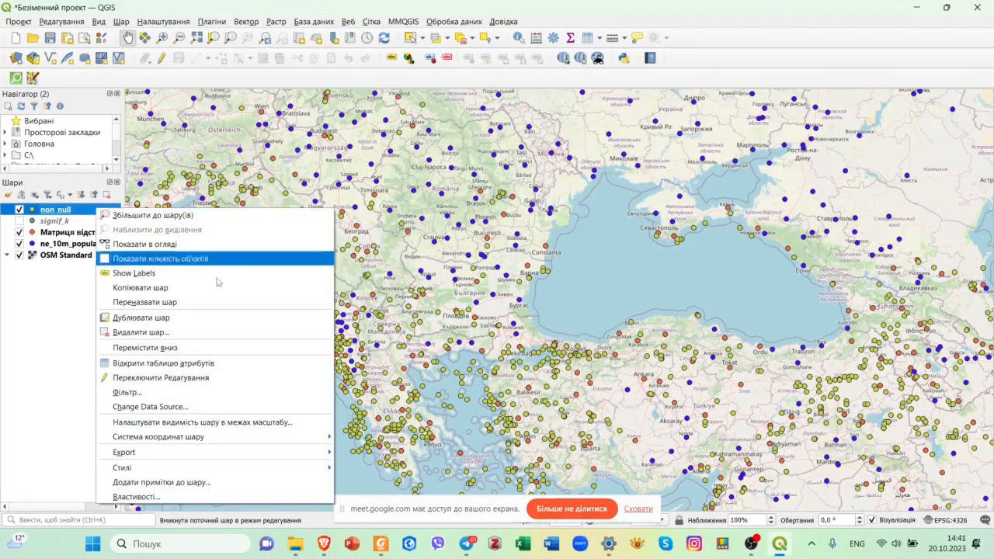
mouse_move(230, 455)
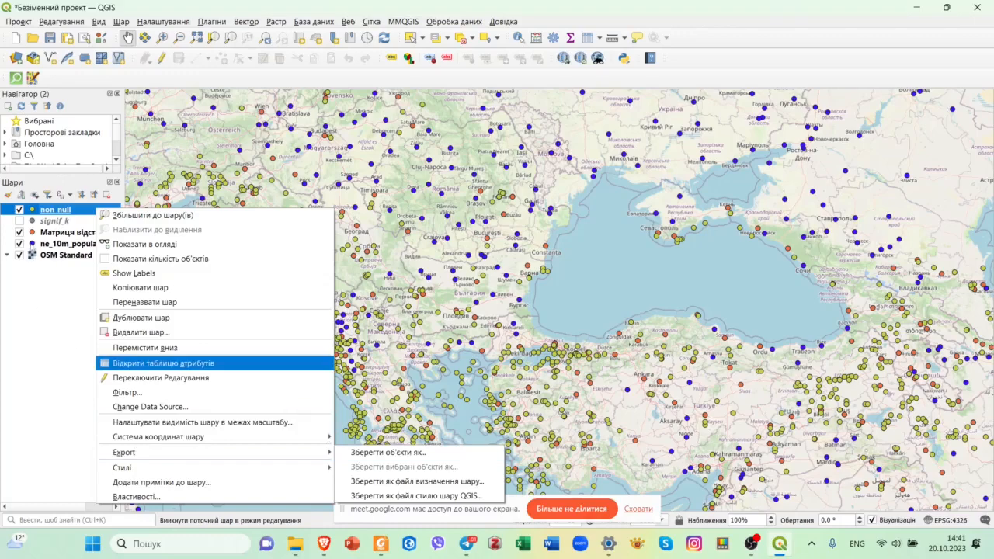
right_click(59, 208)
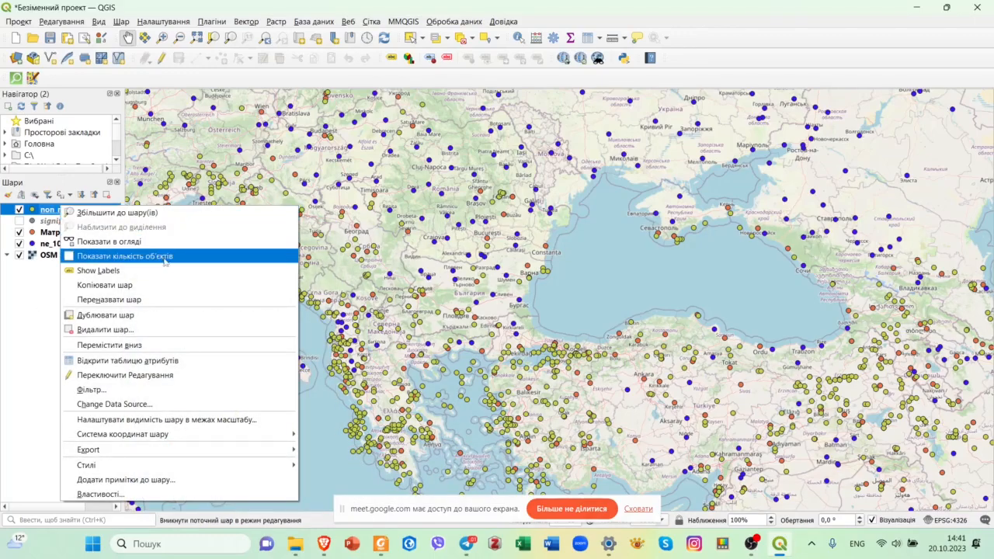
mouse_move(232, 458)
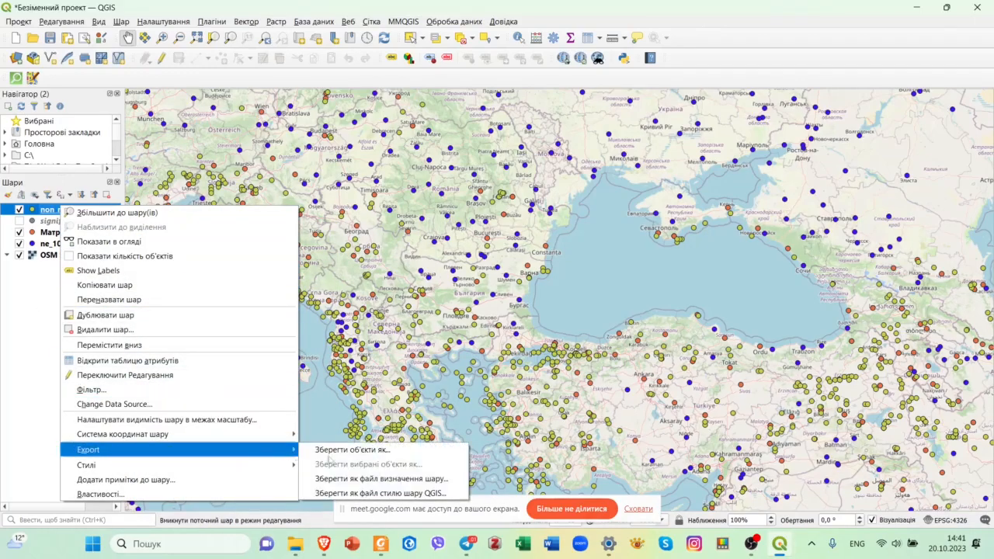
left_click(384, 451)
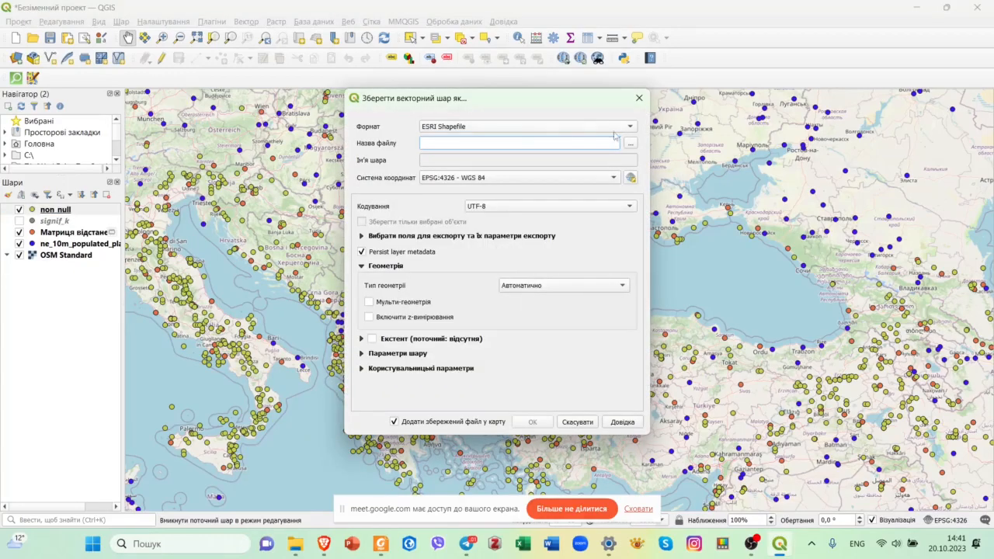
left_click(629, 147)
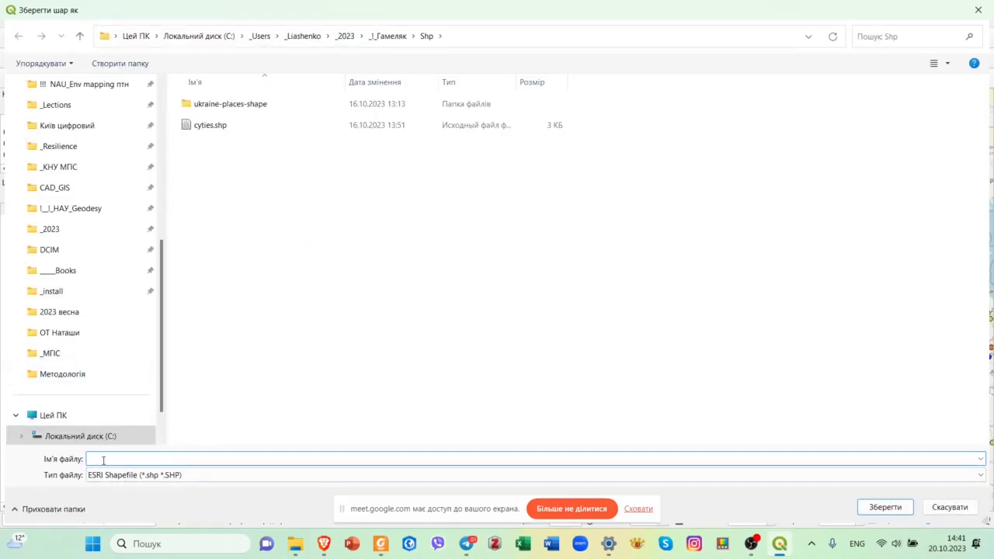
key("ctrl+v")
key("BackSpace")
key("BackSpace")
key("BackSpace")
key("BackSpace")
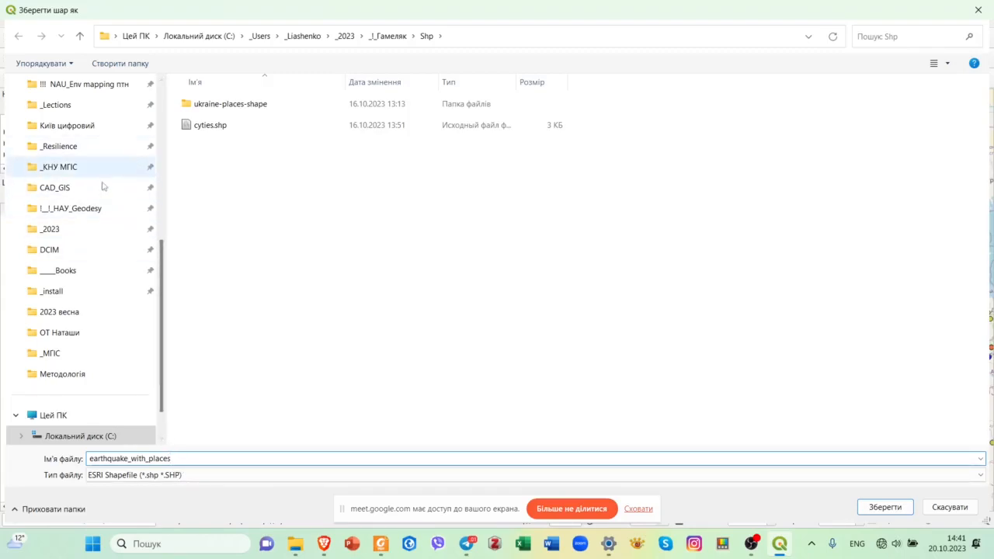
- Set the output folder to C:\_Data\Землетруси and export the shapefile in EPSG:4326, adding it to the map
left_click(198, 36)
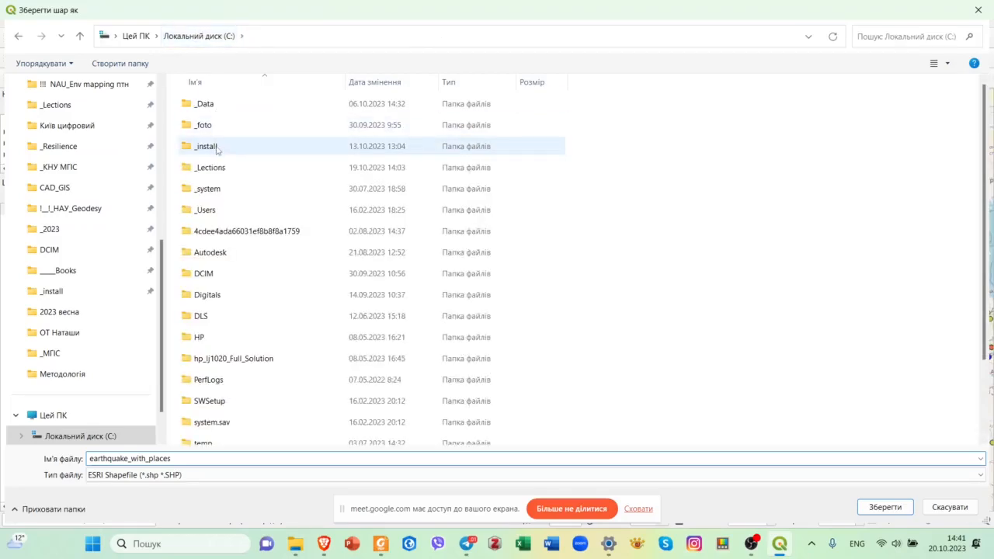
double_click(222, 104)
scroll(277, 255, "down", 3)
scroll(293, 297, "down", 2)
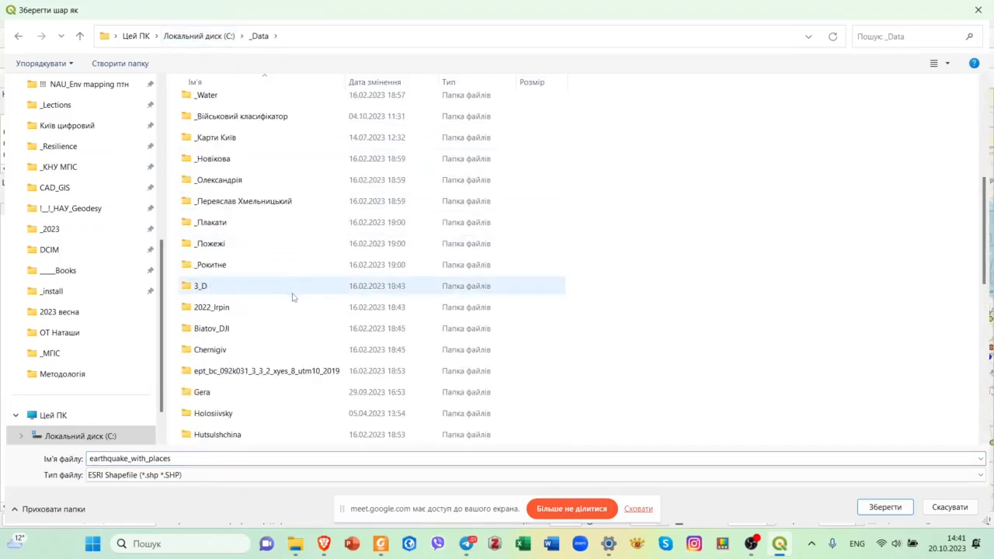
scroll(293, 297, "down", 5)
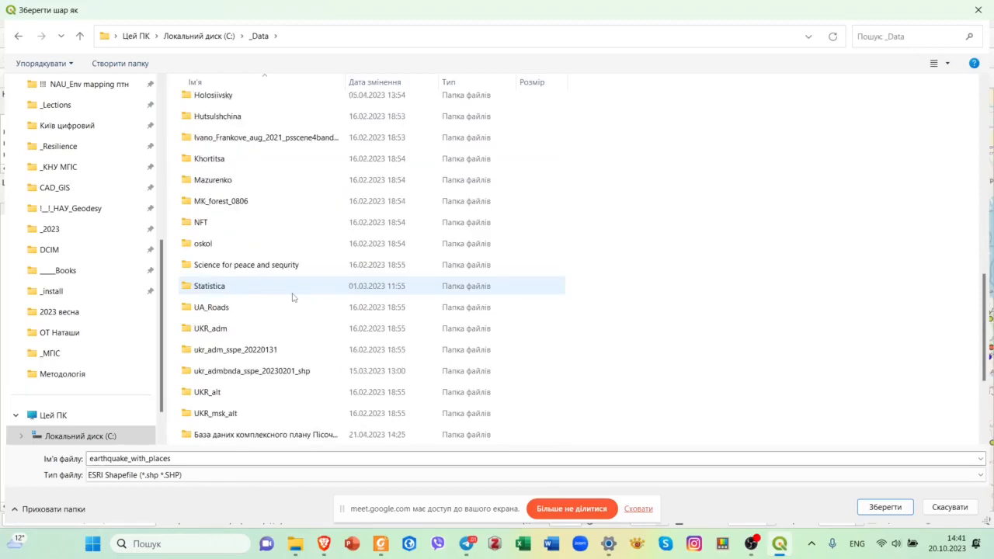
scroll(293, 297, "down", 2)
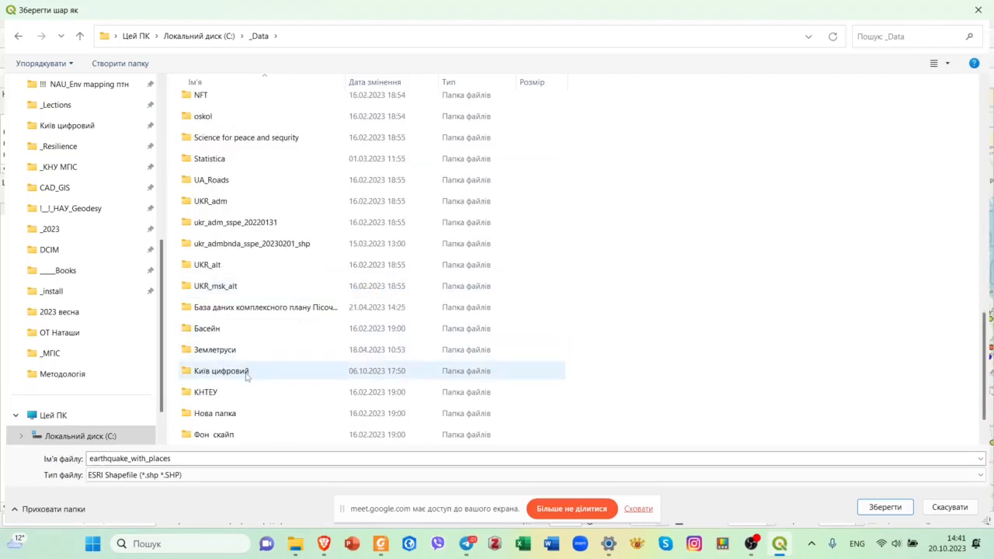
double_click(249, 354)
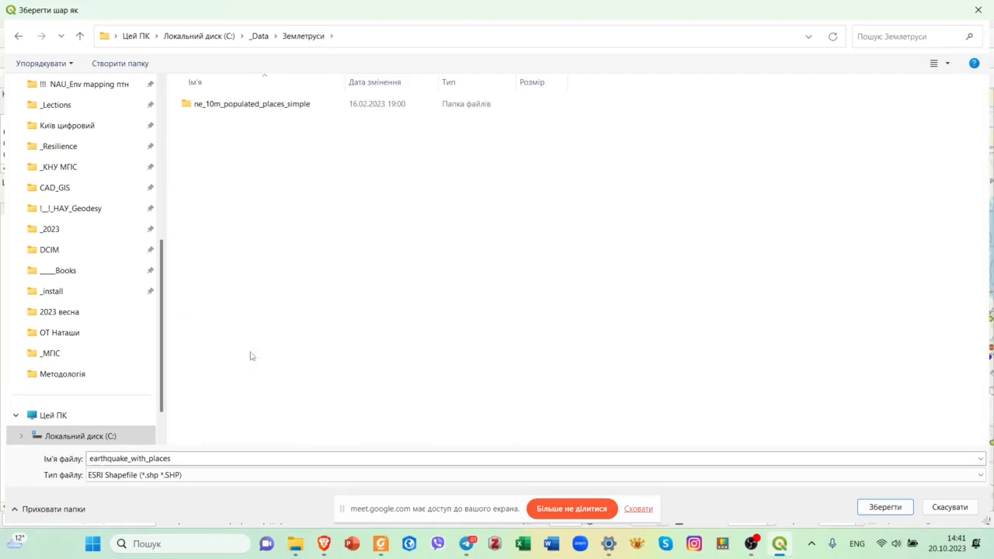
left_click(875, 504)
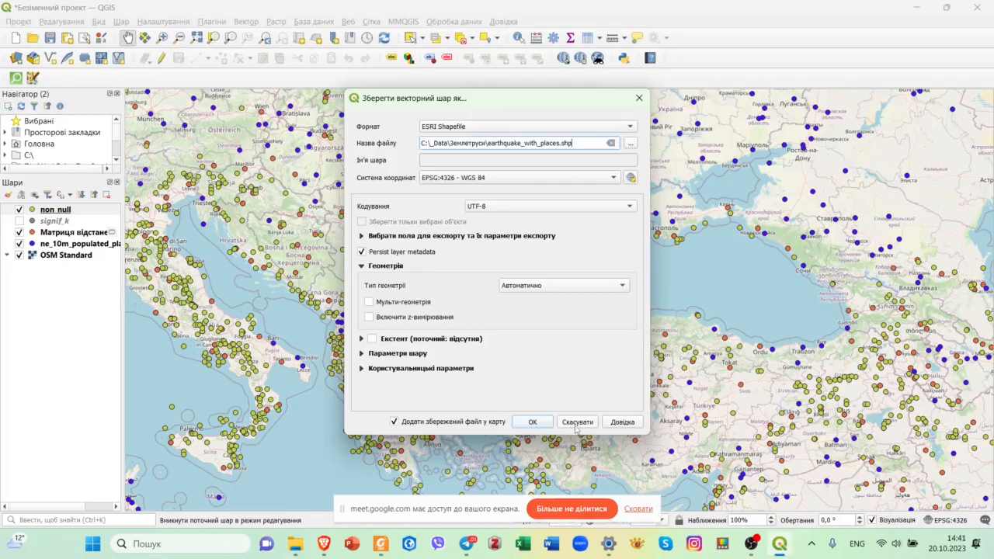
left_click(533, 422)
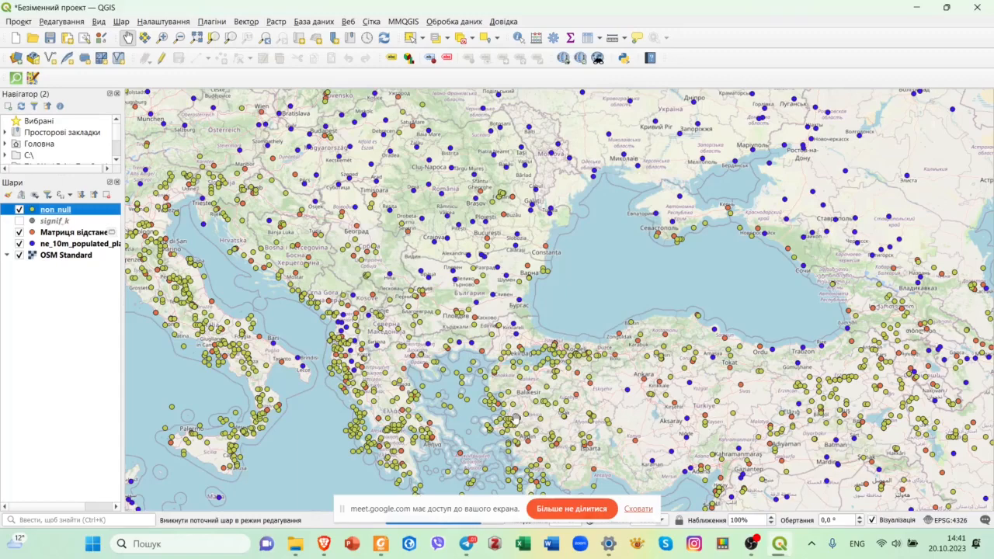
- Hide the non_null layer and remove the signif_k layer from the project
left_click(639, 509)
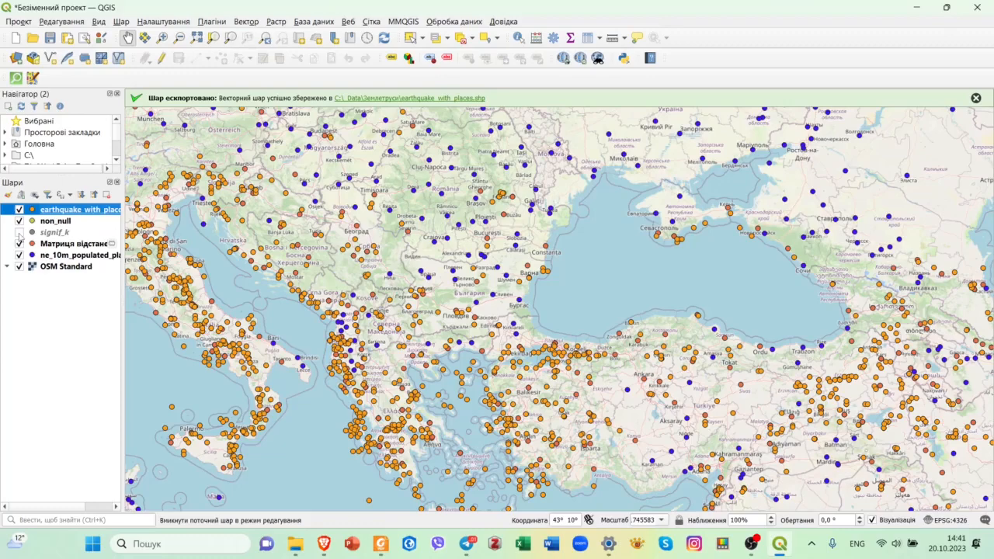
left_click(19, 220)
left_click(19, 244)
left_click(77, 234)
right_click(77, 235)
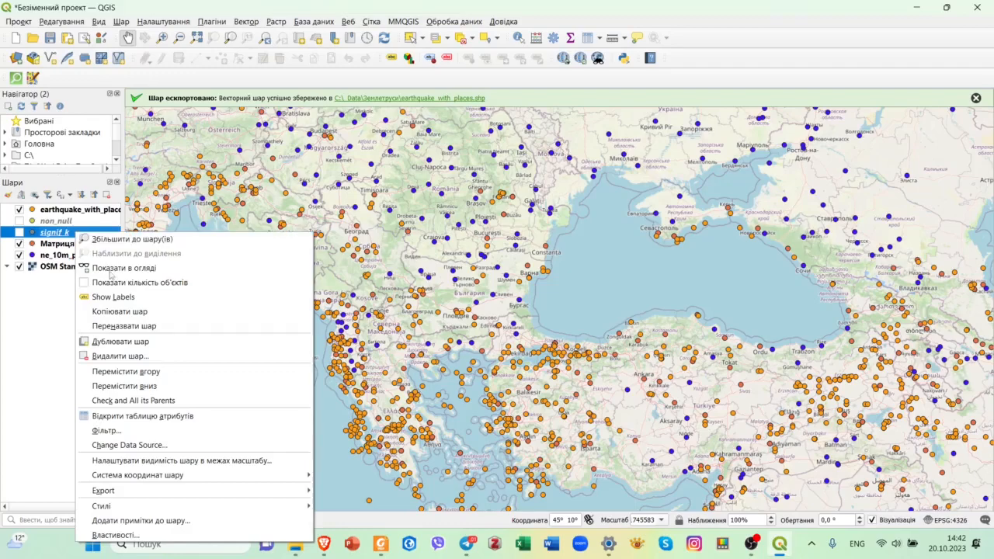
left_click(159, 353)
left_click(481, 283)
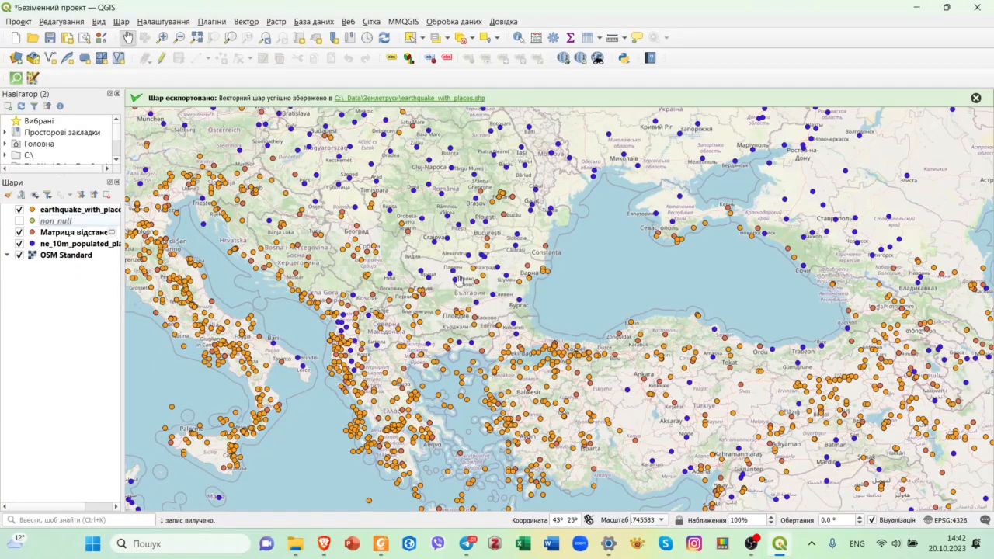
- Switch to the browser tutorial and read steps 20 to 25 on filtering the layers by country and starting MMQGIS Hub Lines
left_click(100, 212)
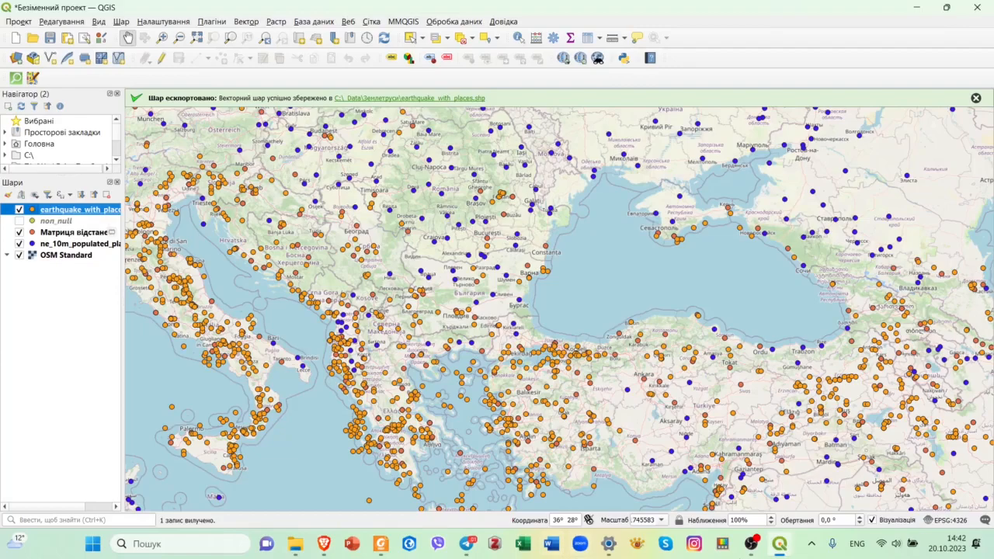
left_click(780, 548)
scroll(804, 365, "down", 3)
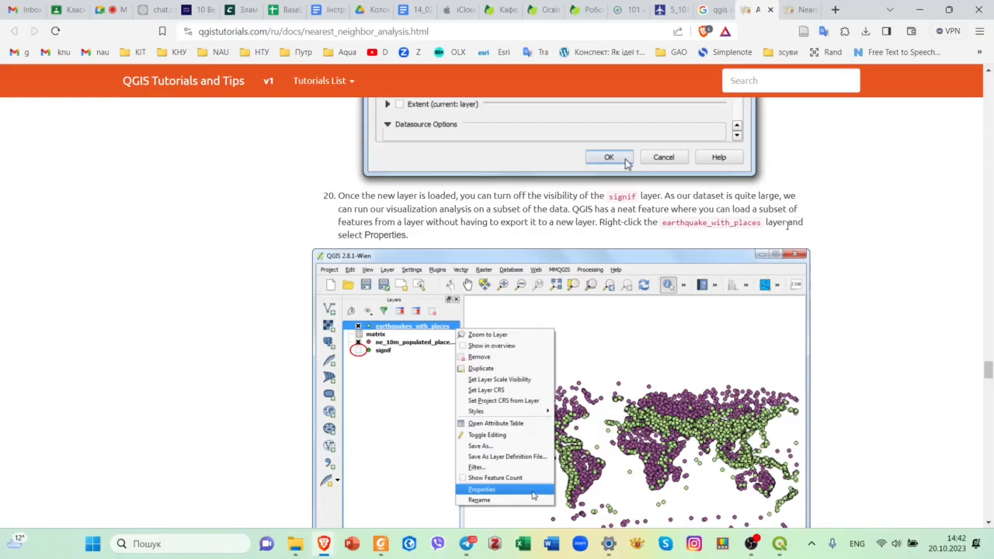
scroll(788, 229, "down", 3)
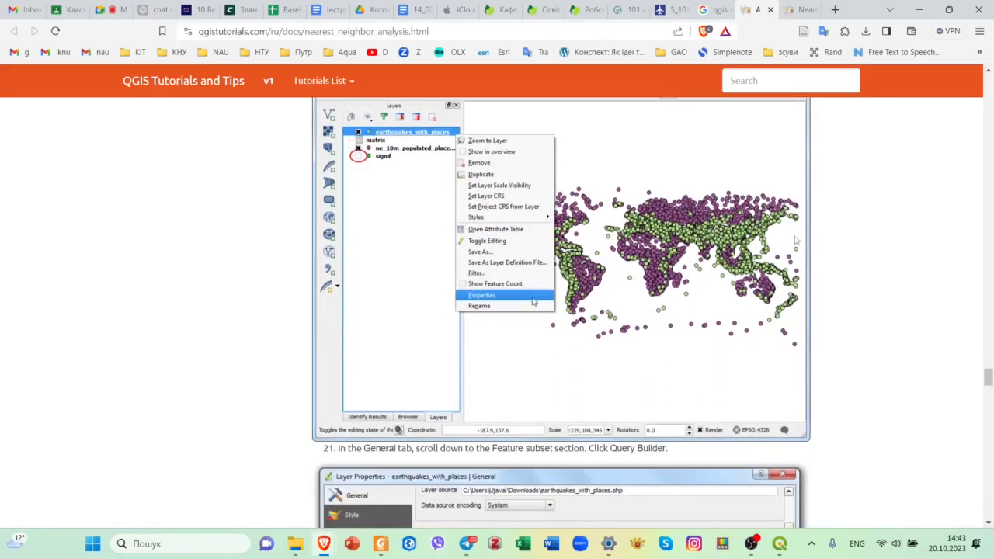
scroll(795, 240, "down", 4)
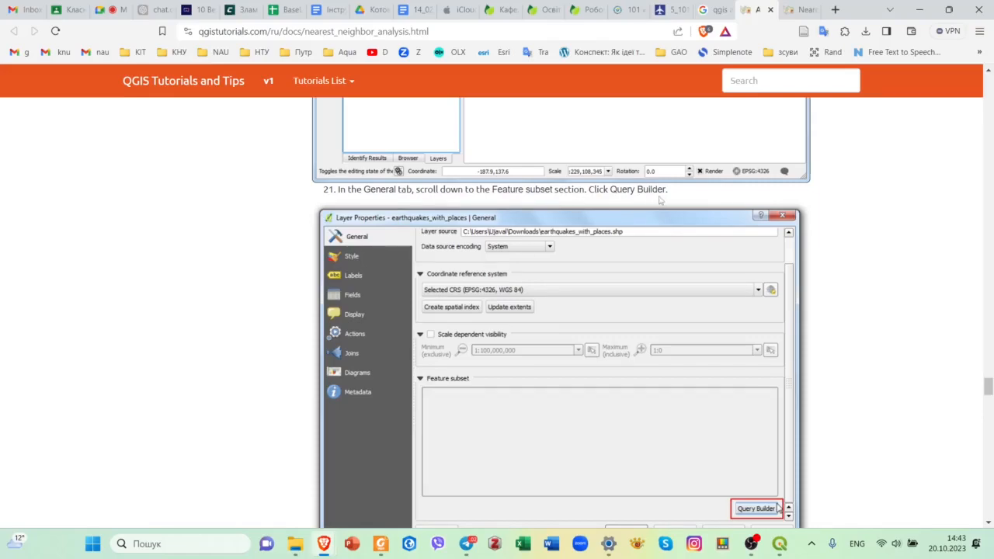
scroll(819, 267, "down", 5)
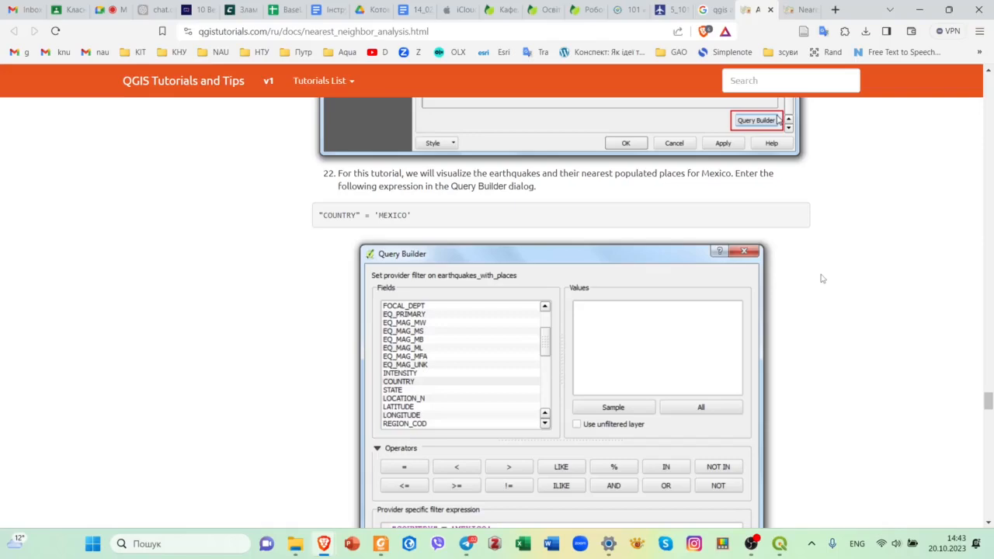
scroll(822, 278, "down", 4)
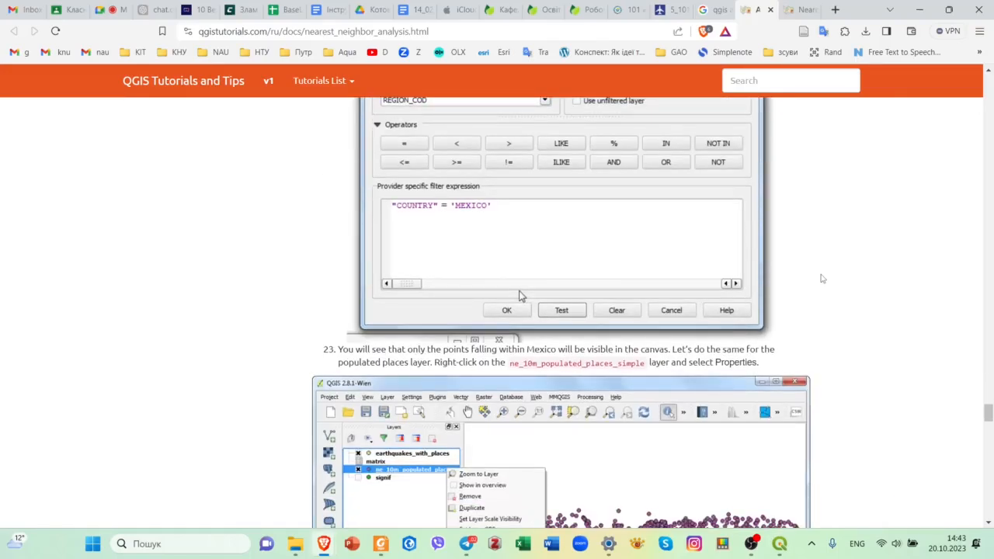
scroll(822, 278, "down", 1)
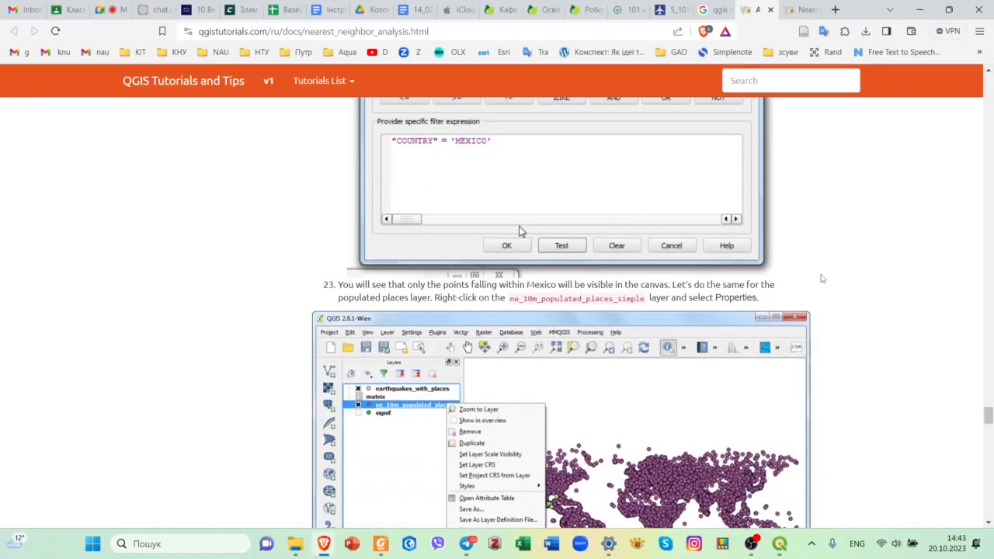
scroll(823, 278, "down", 1)
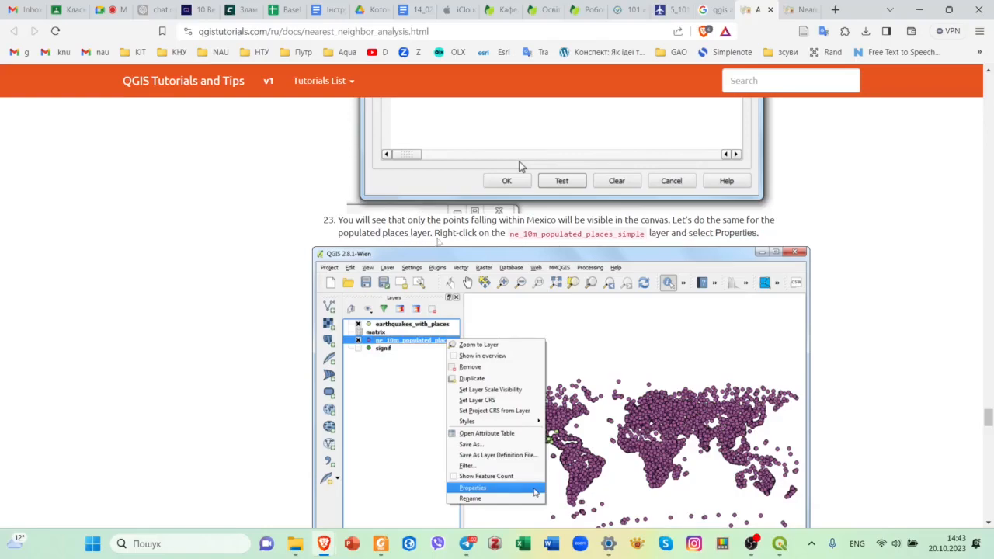
scroll(862, 318, "down", 6)
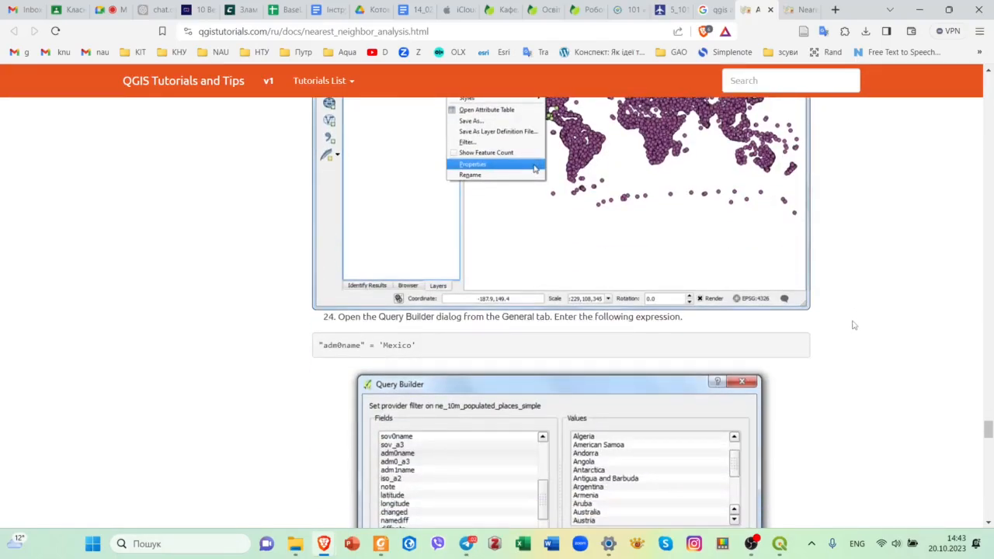
scroll(835, 323, "up", 1)
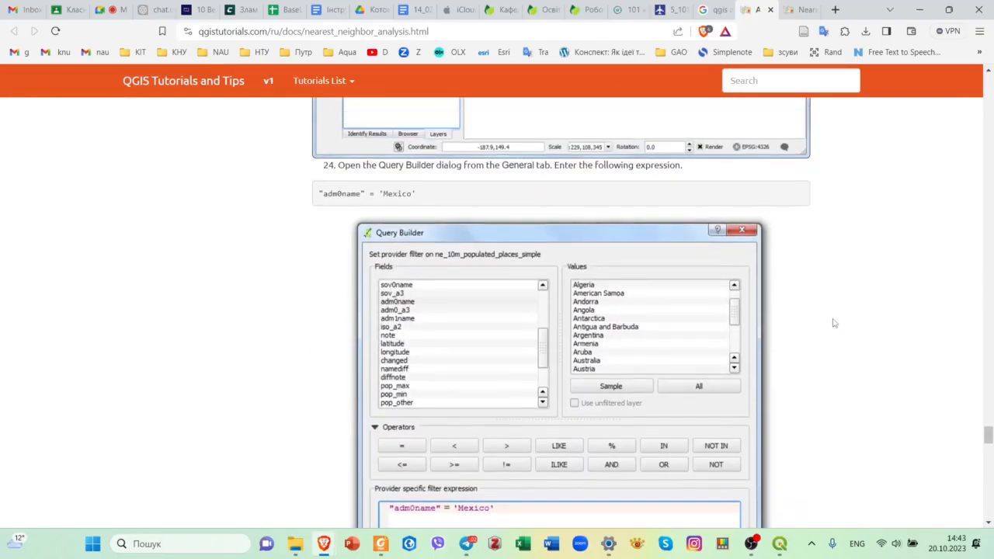
scroll(832, 323, "down", 6)
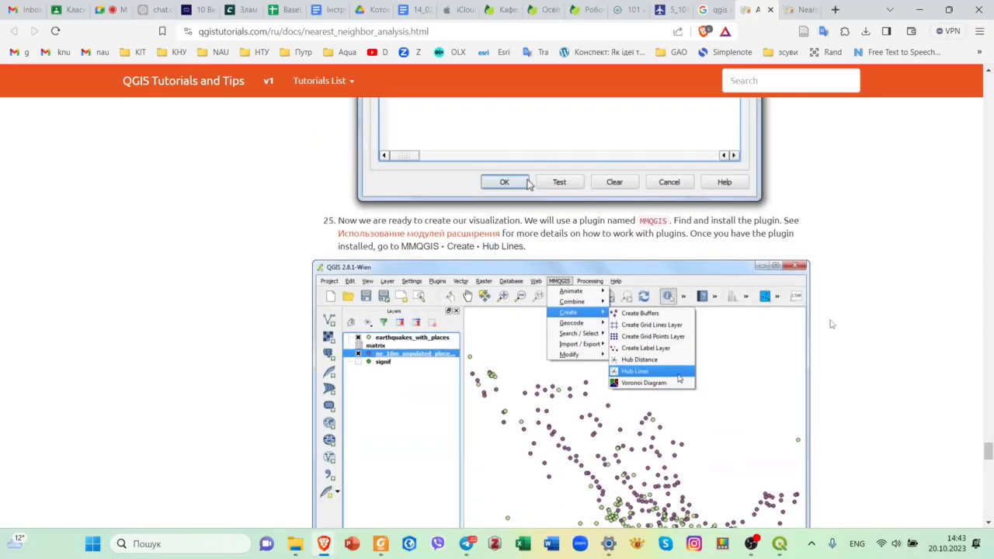
scroll(831, 324, "down", 1)
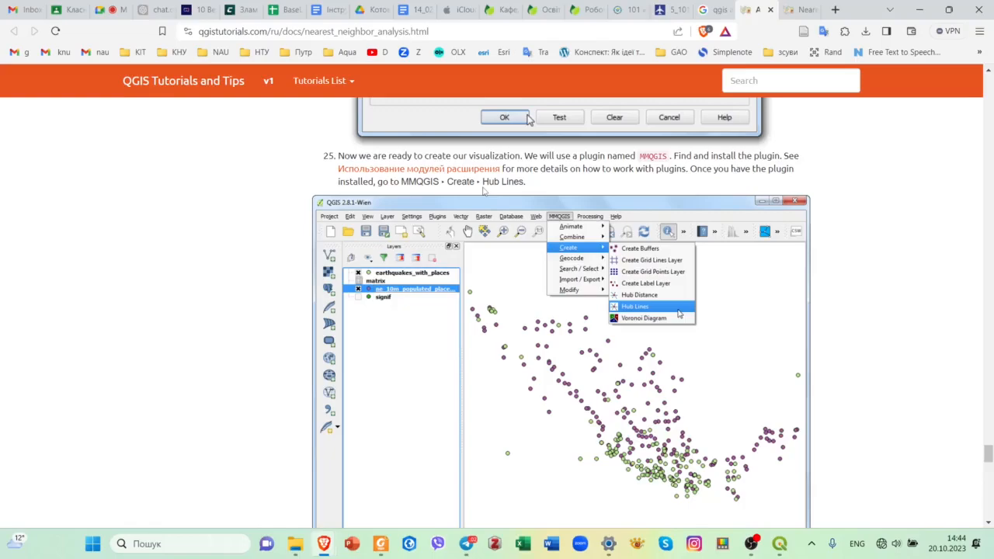
left_click(779, 544)
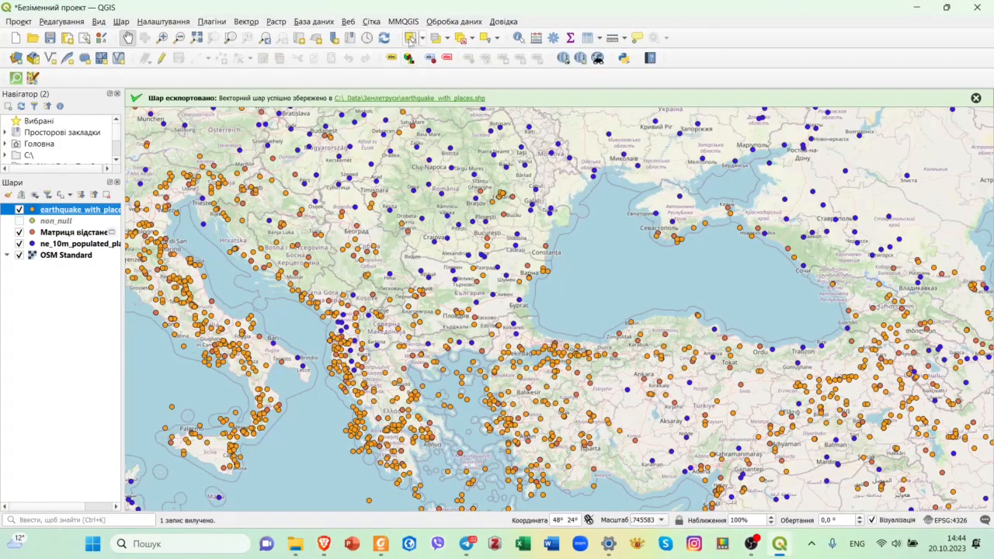
left_click(404, 21)
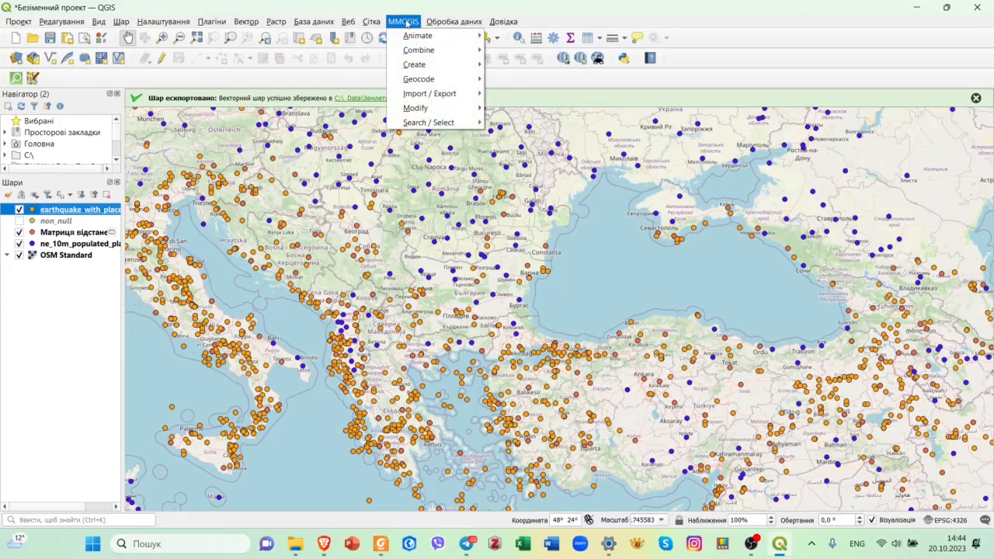
mouse_move(425, 51)
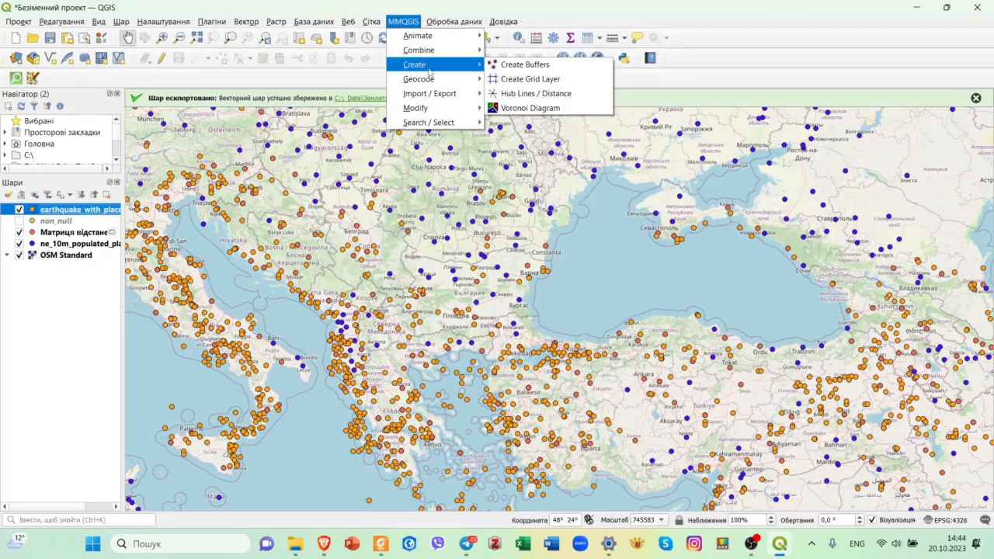
left_click(587, 98)
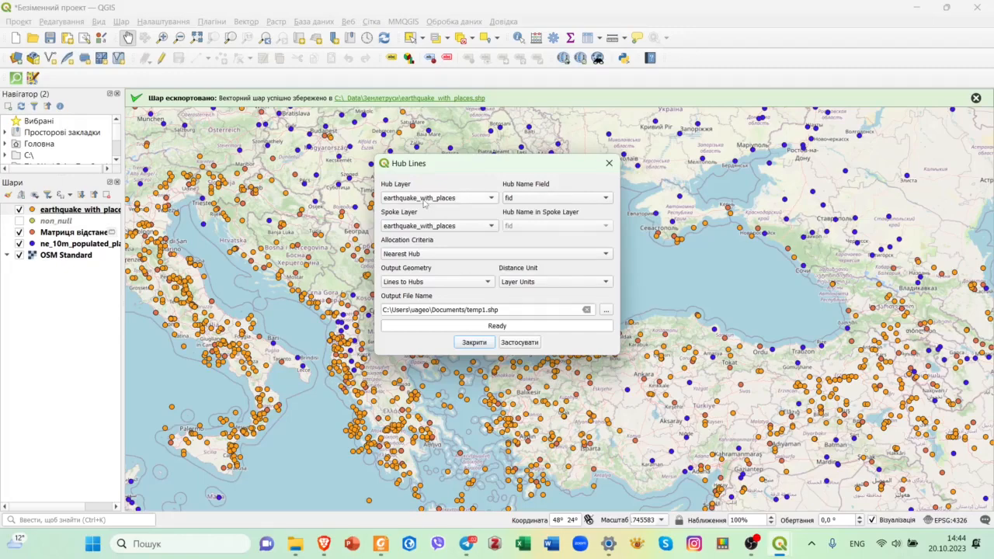
left_click(487, 227)
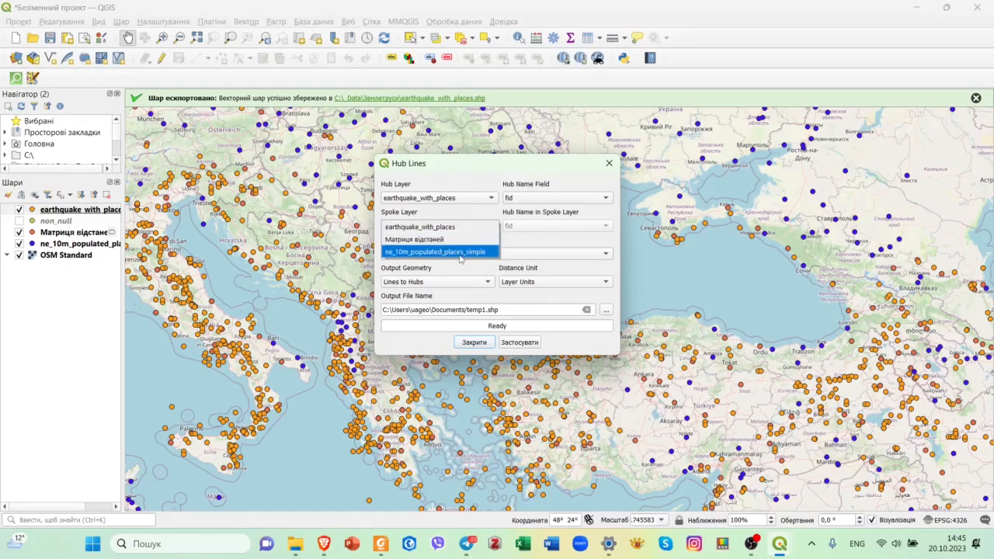
left_click(460, 253)
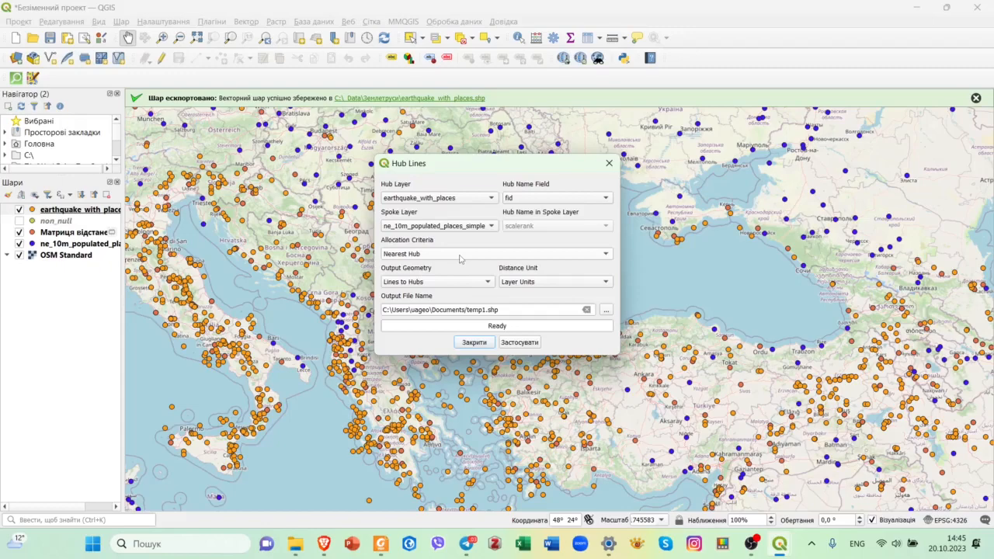
left_click(599, 199)
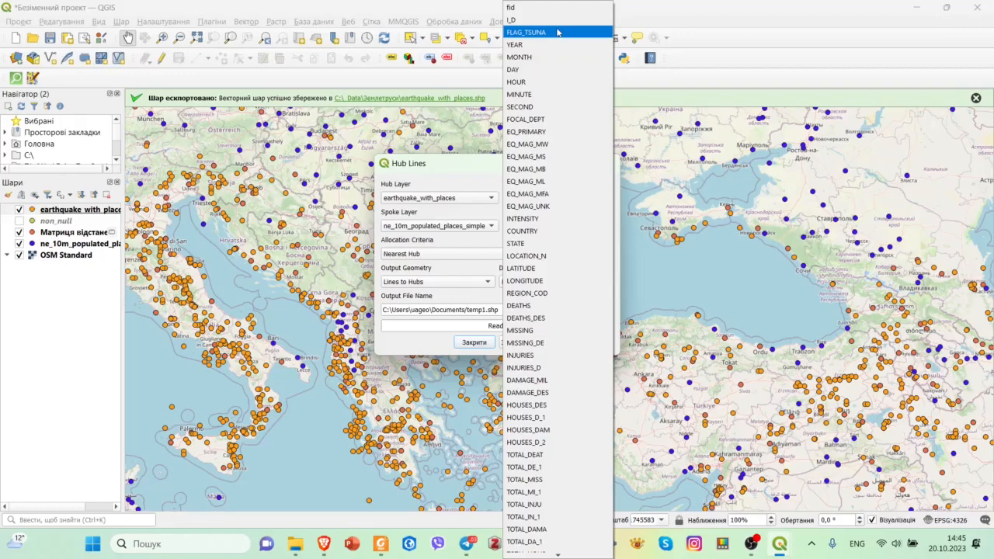
left_click(457, 172)
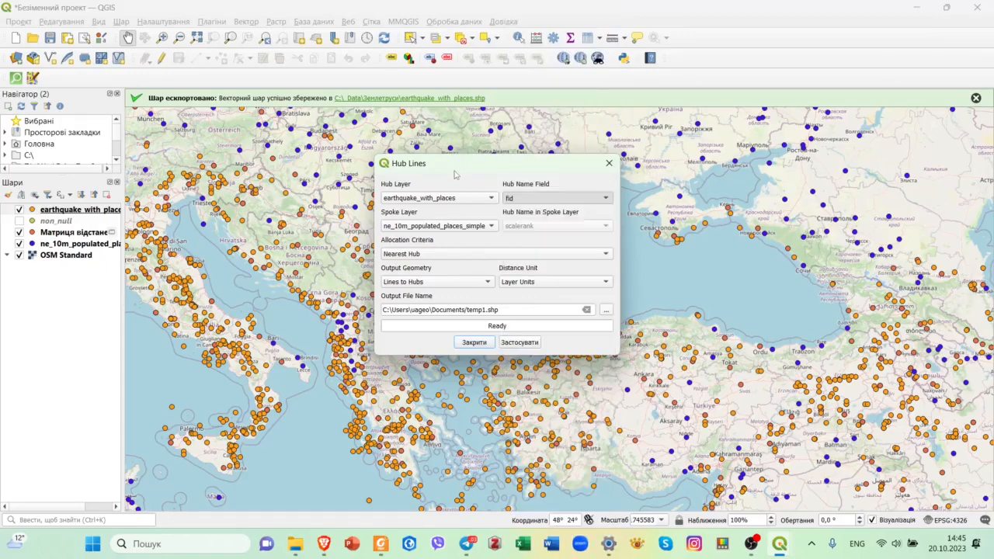
left_click(585, 201)
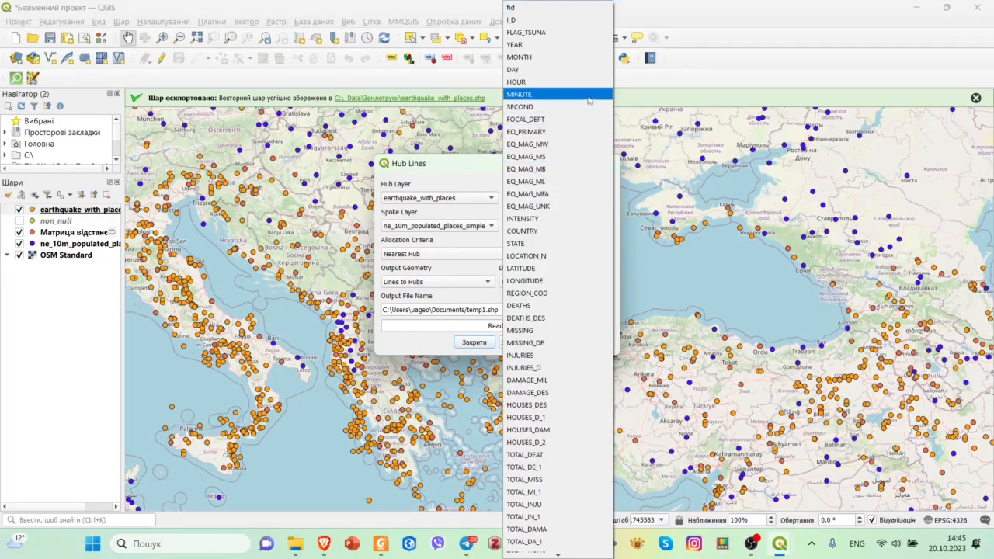
scroll(588, 128, "down", 2)
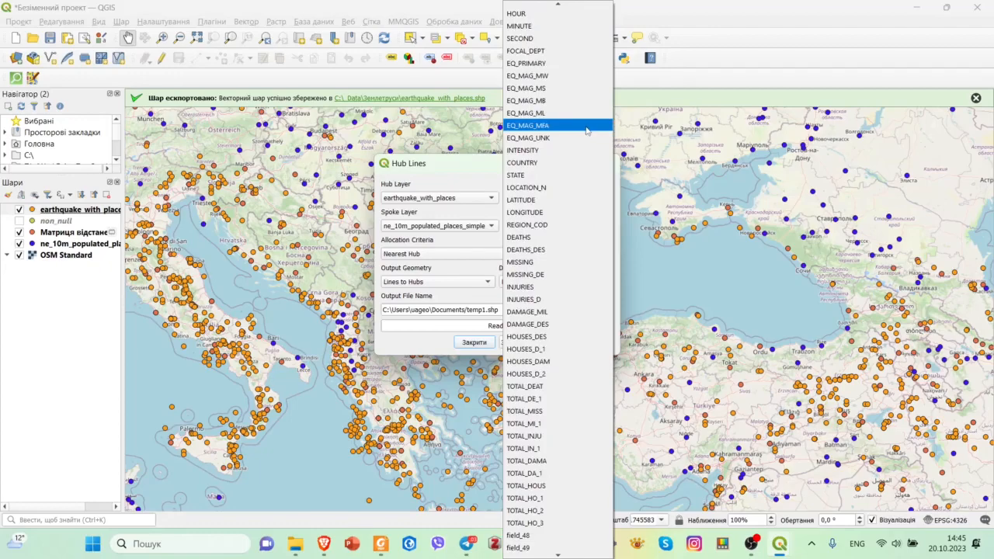
scroll(587, 130, "up", 2)
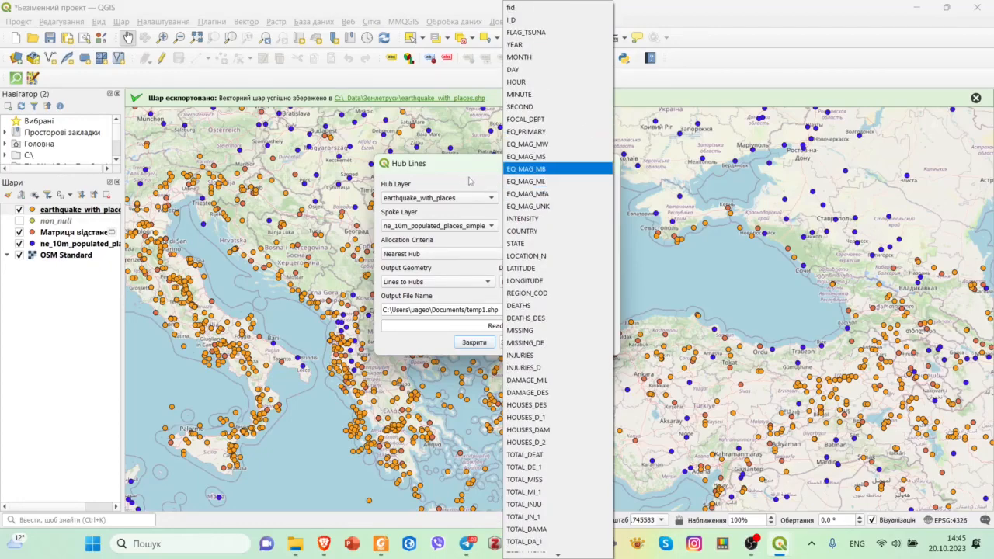
scroll(566, 255, "down", 3)
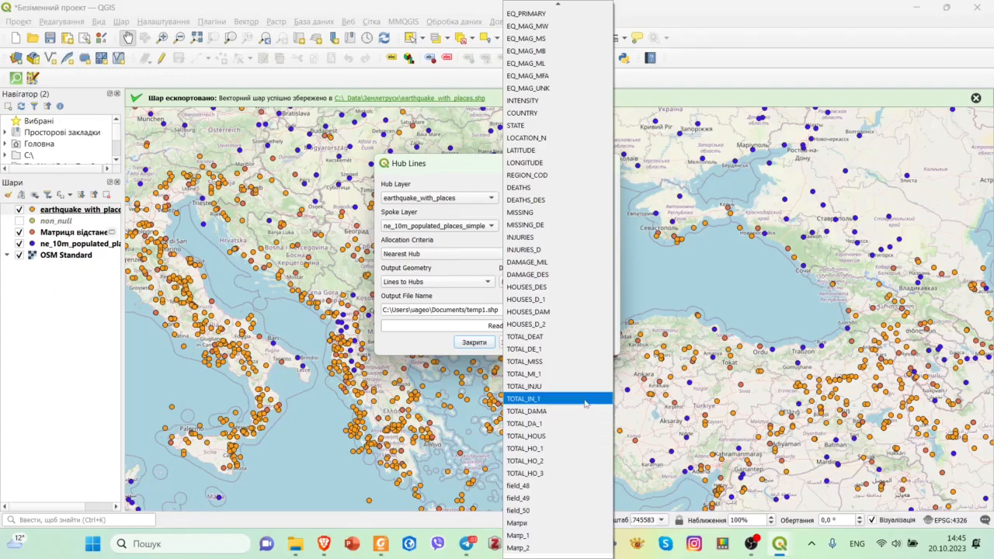
scroll(571, 222, "up", 3)
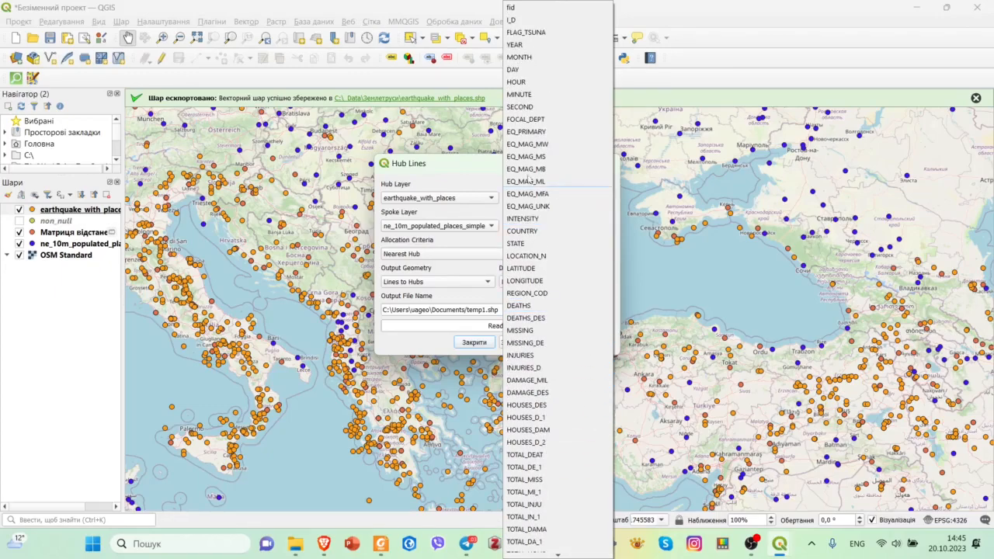
left_click(447, 160)
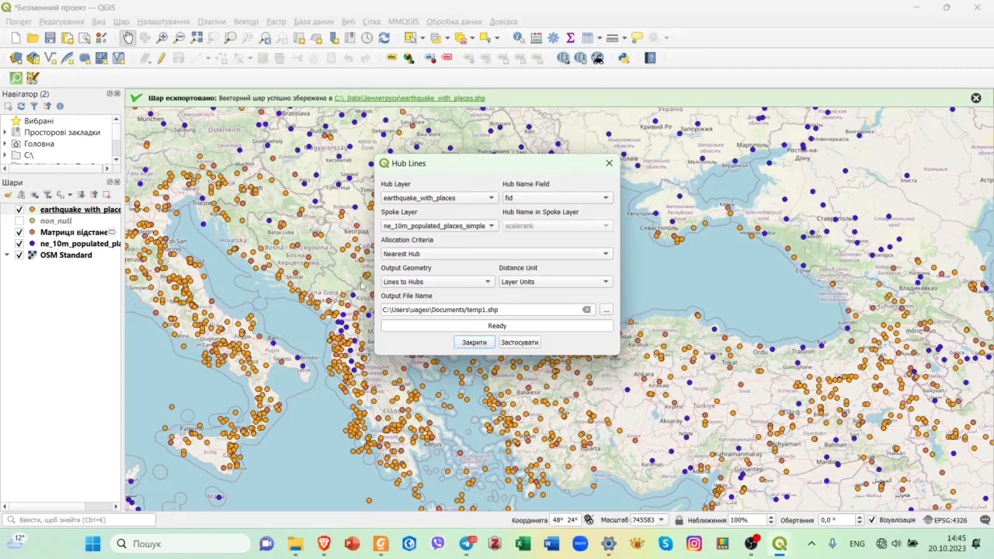
left_click(482, 346)
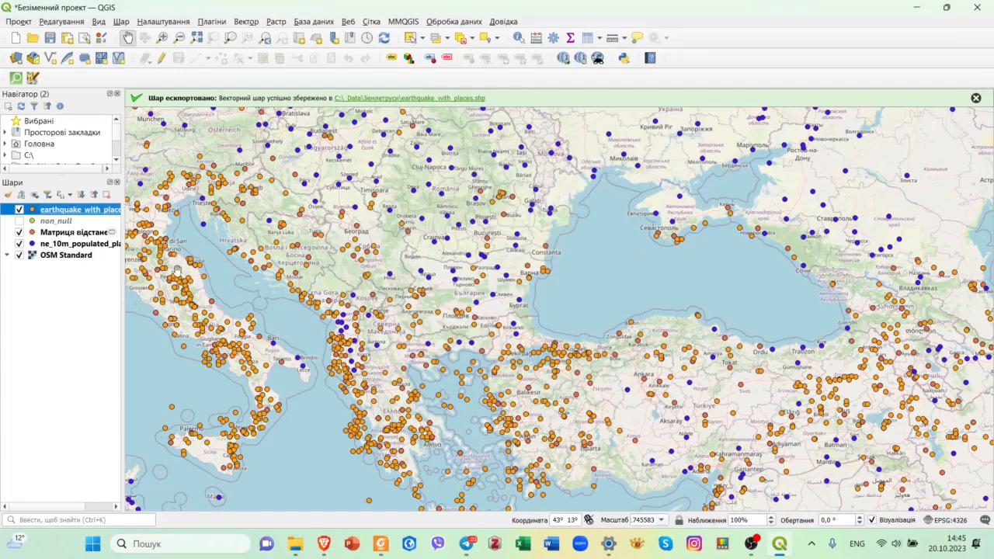
right_click(99, 211)
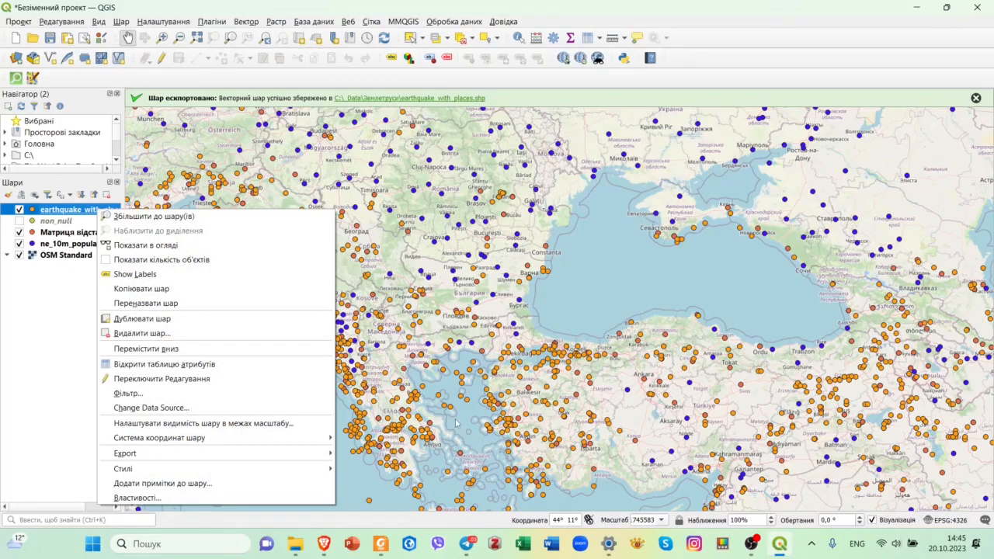
- Switch to the browser tutorial and read step 26 on the Hub Lines layer, attribute and output settings
mouse_move(323, 549)
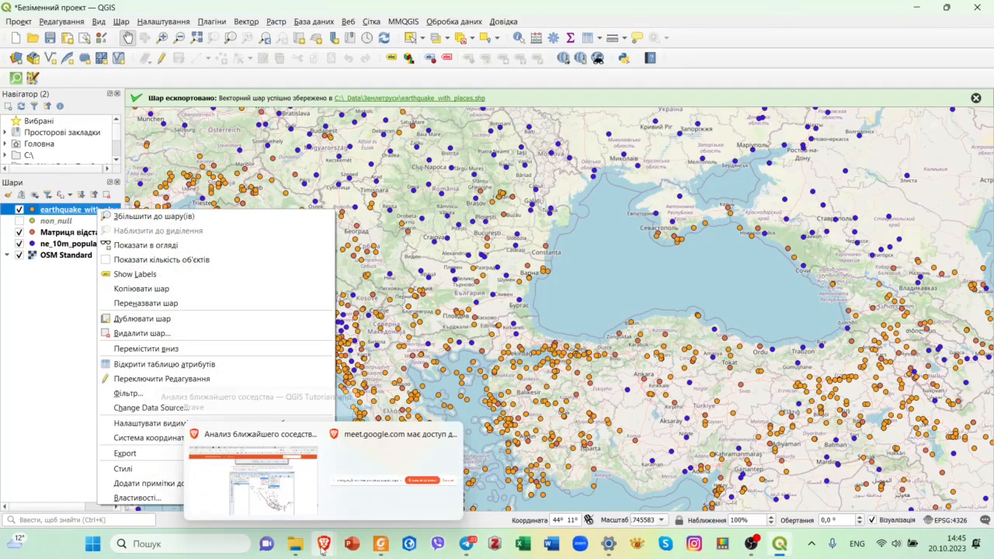
left_click(323, 549)
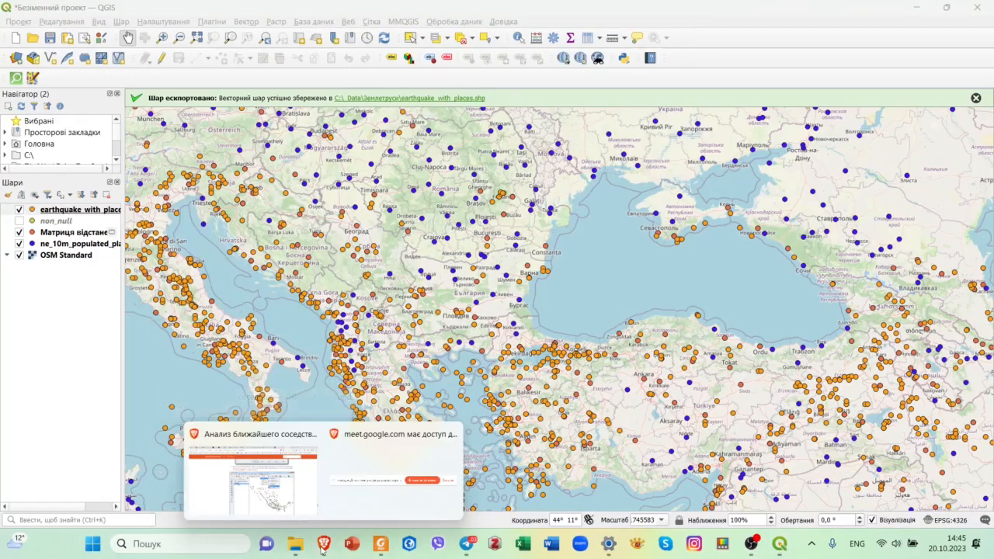
left_click(230, 432)
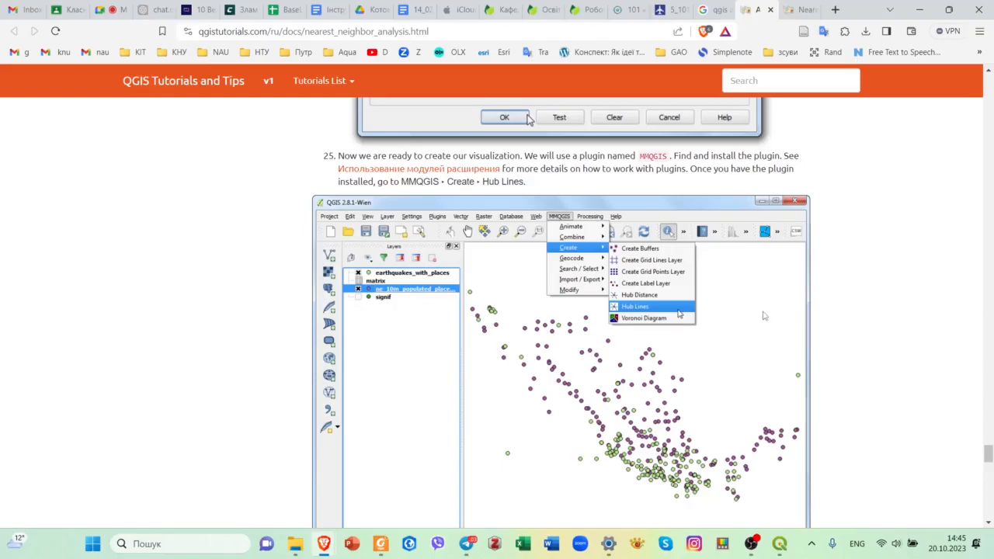
scroll(764, 317, "down", 8)
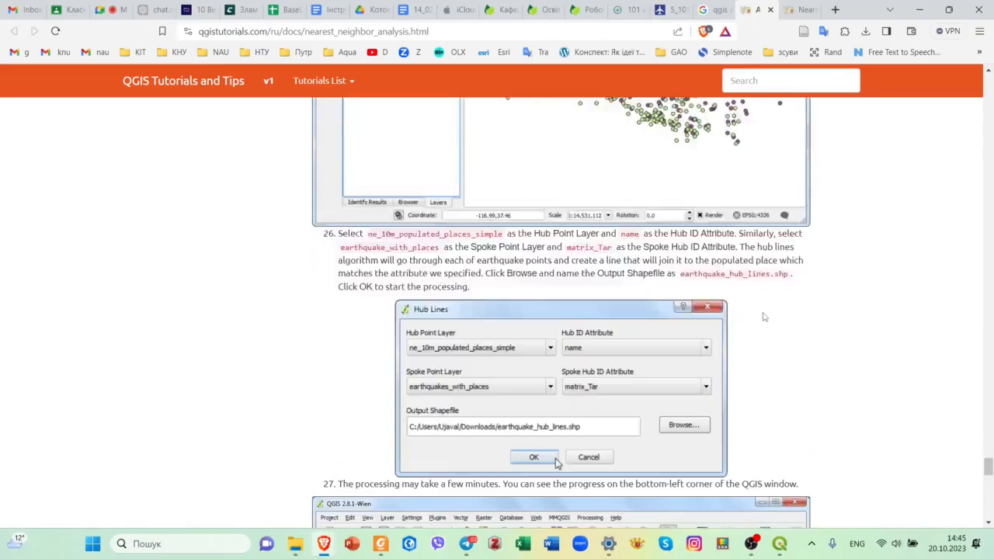
scroll(764, 317, "up", 2)
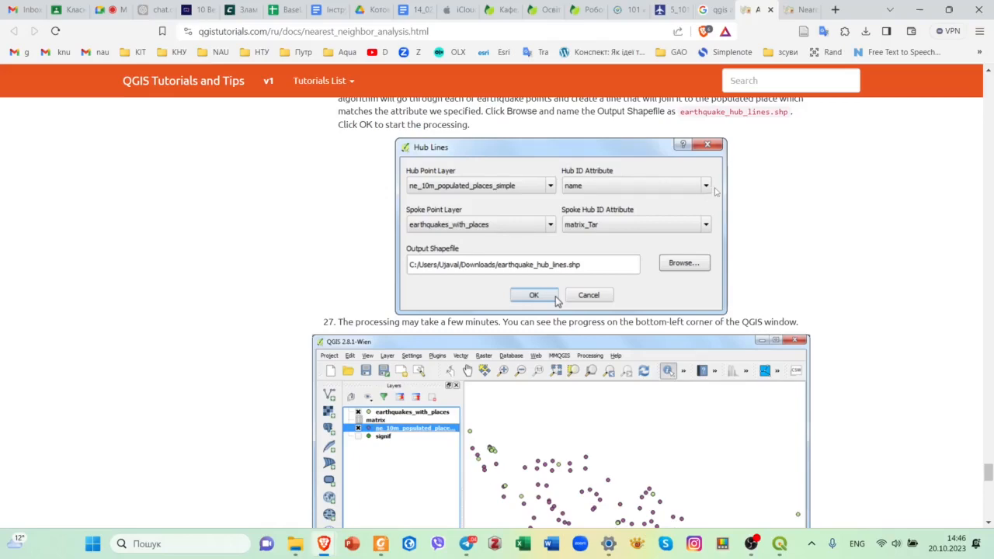
- Switch to QGIS and look up the mmqgis plugin in the plugin manager to check its installation
left_click(779, 544)
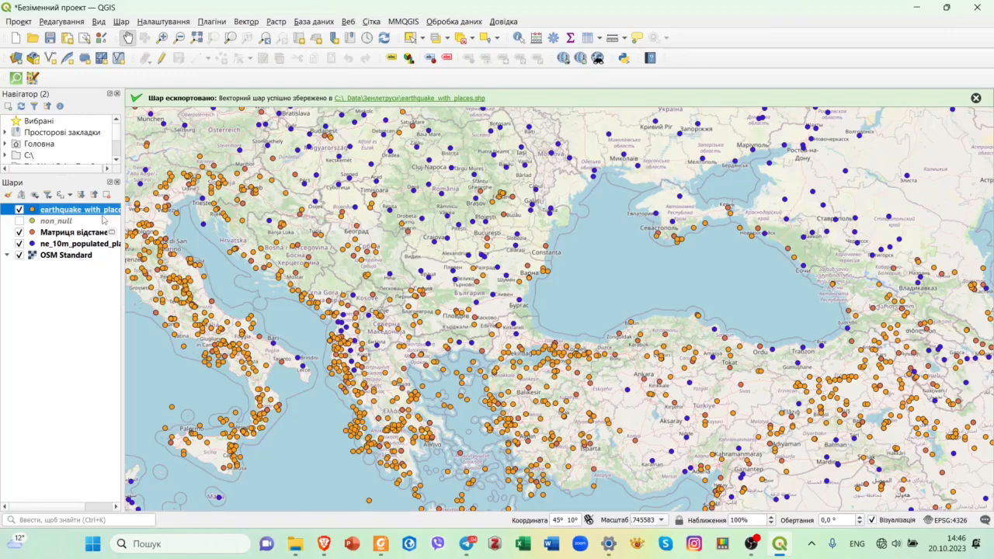
left_click(404, 22)
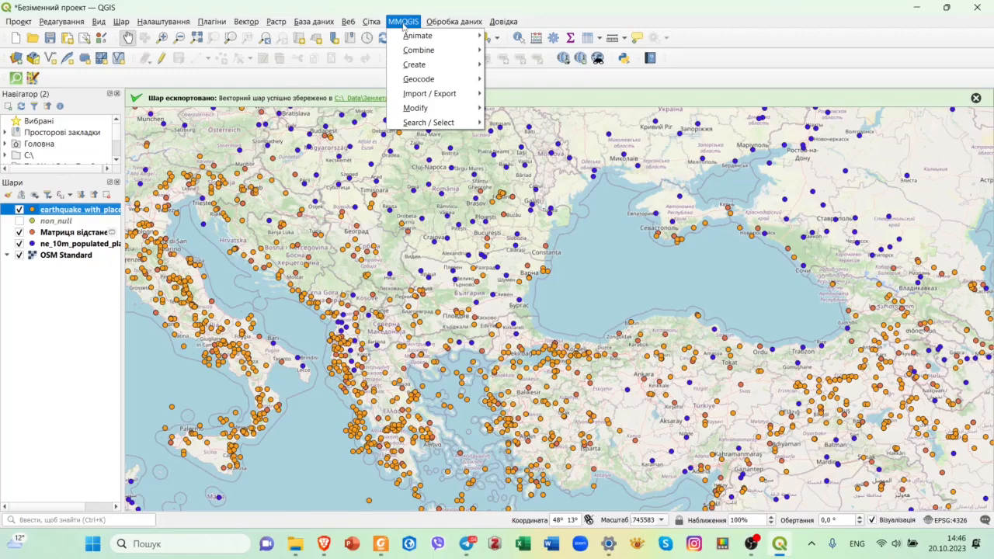
left_click(404, 23)
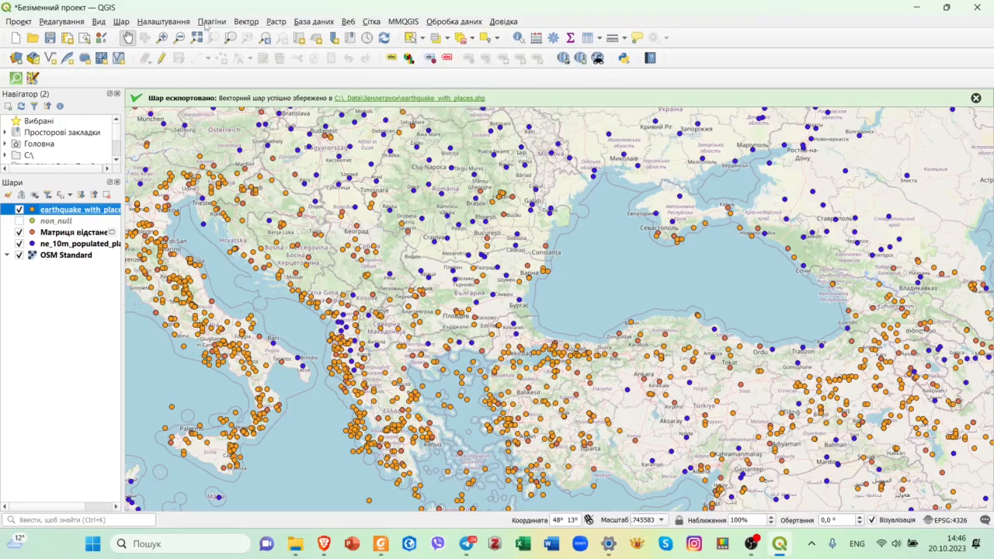
left_click(207, 23)
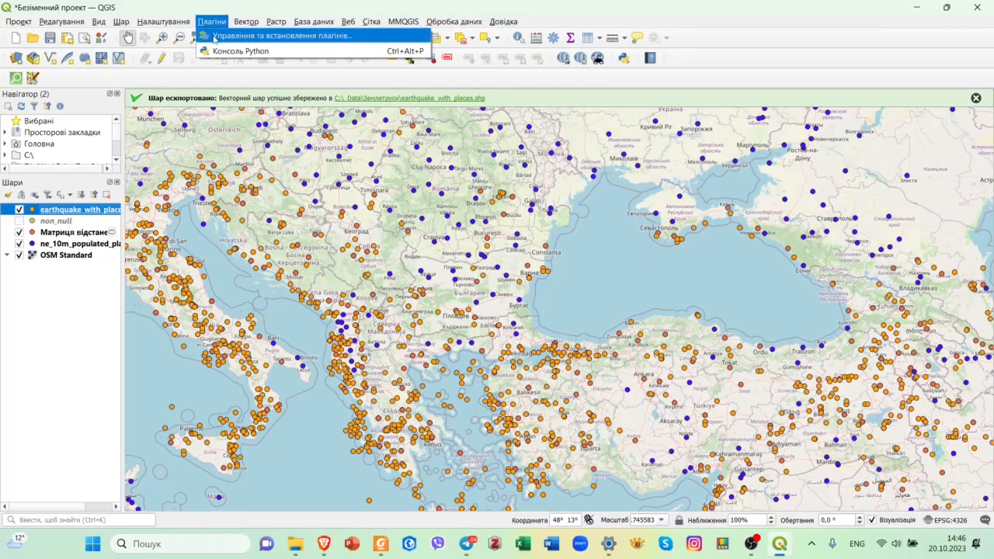
left_click(229, 36)
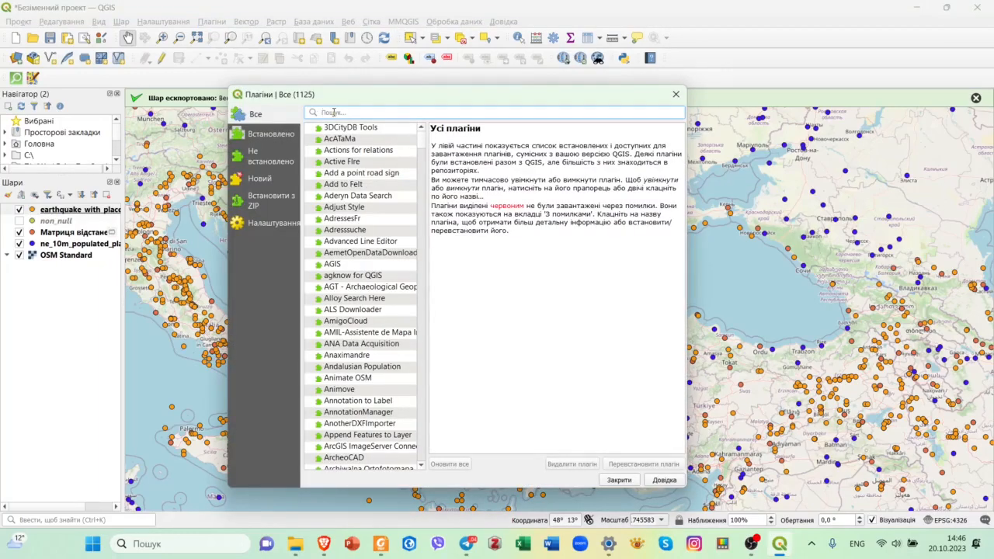
left_click(332, 112)
type("mm")
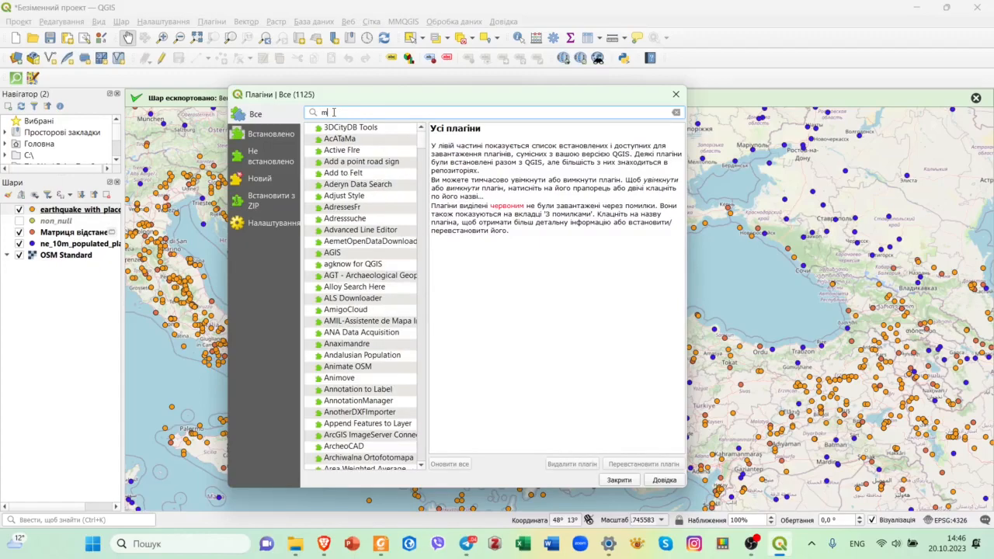
type("q")
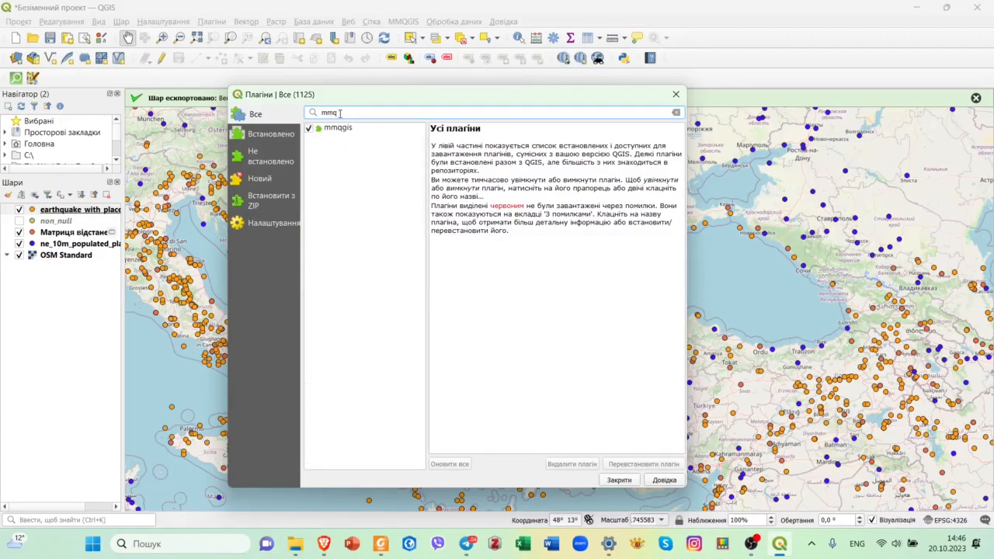
left_click(344, 129)
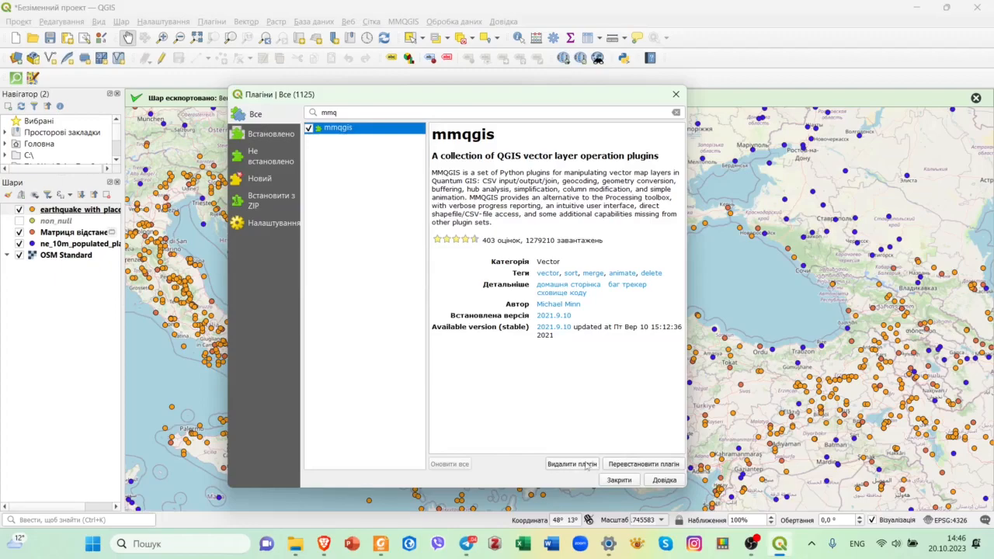
left_click(676, 97)
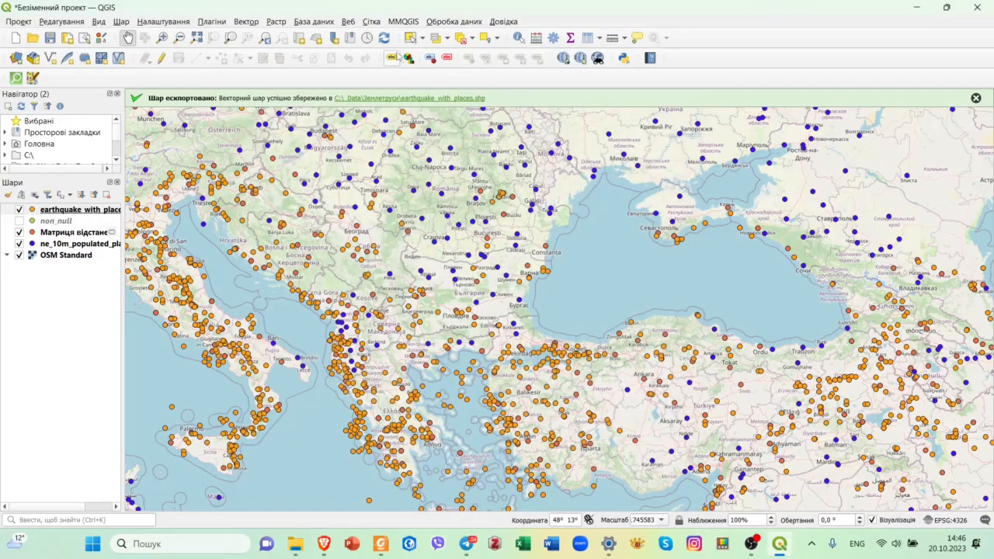
- Start MMQGIS Hub Lines with ne_10m_populated_places_simple as the hub layer and name as the hub name field
left_click(392, 22)
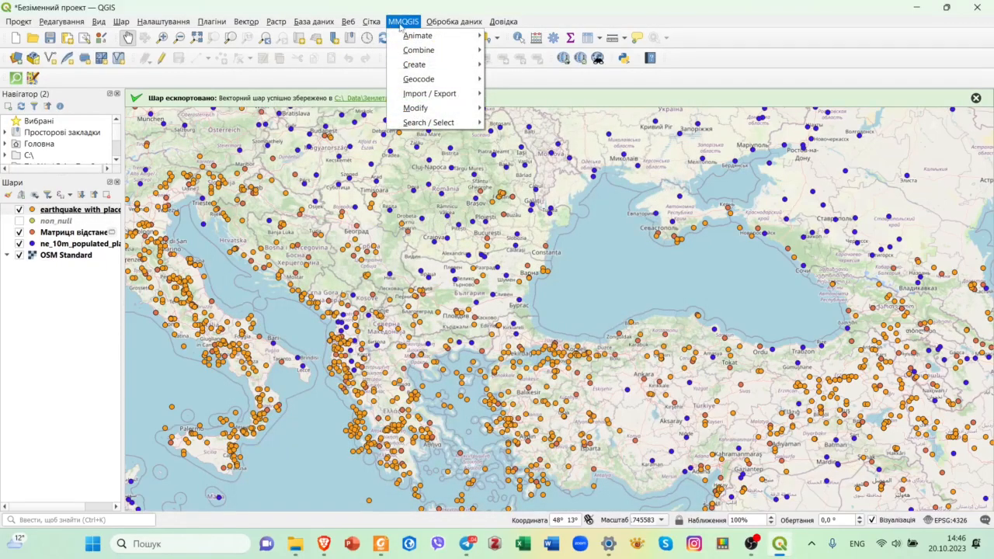
mouse_move(447, 73)
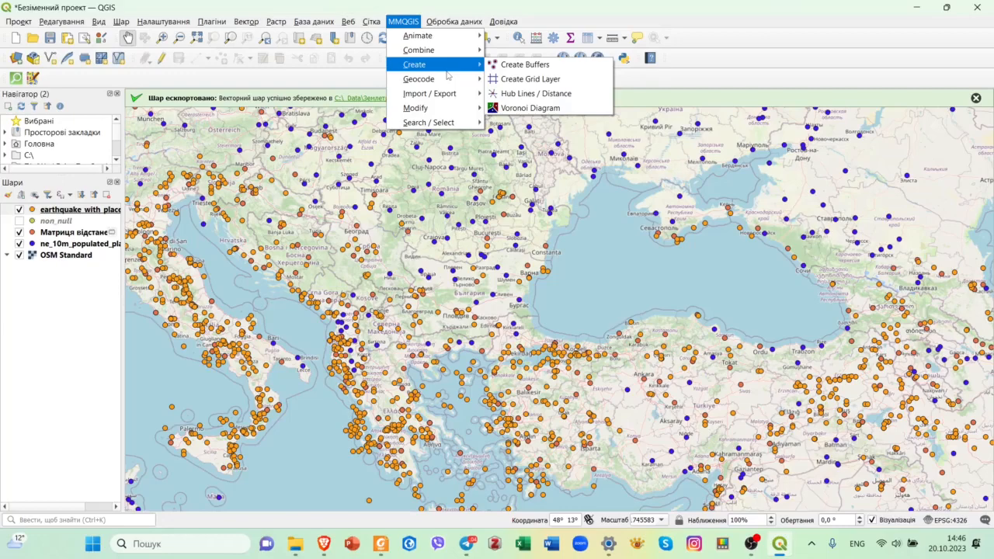
left_click(559, 94)
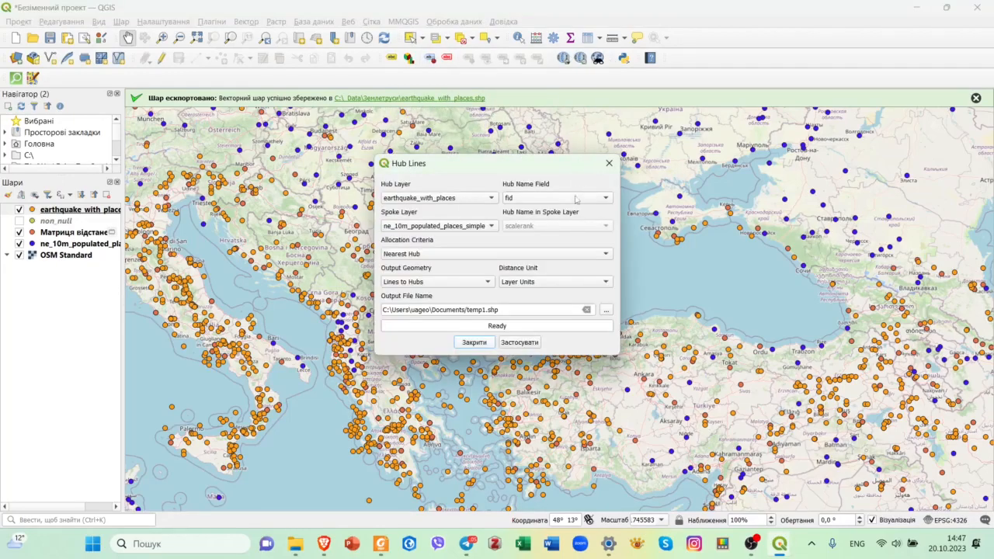
left_click(490, 199)
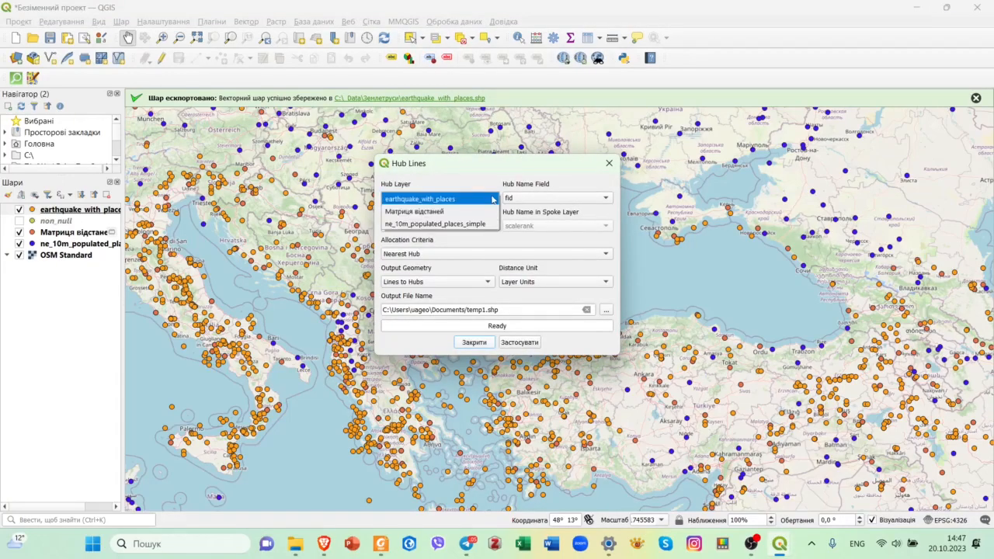
left_click(478, 223)
left_click(552, 200)
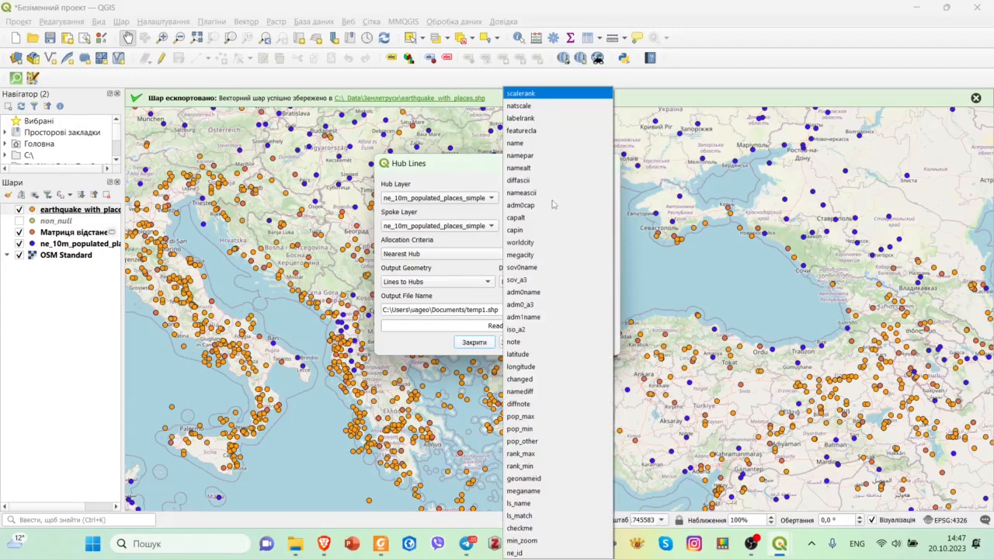
left_click(554, 144)
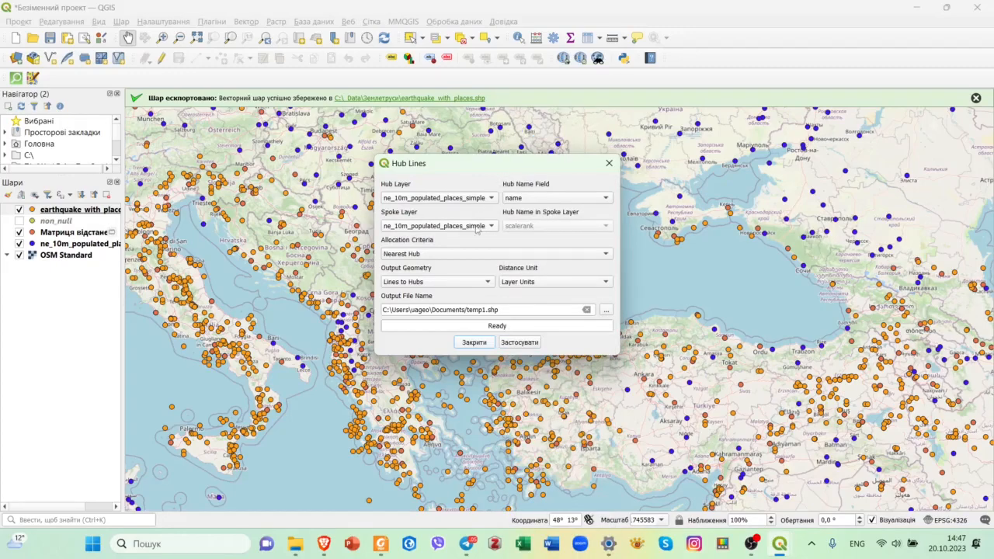
- Set the Hub Lines spoke layer to earthquake_with_places
left_click(479, 226)
left_click(462, 211)
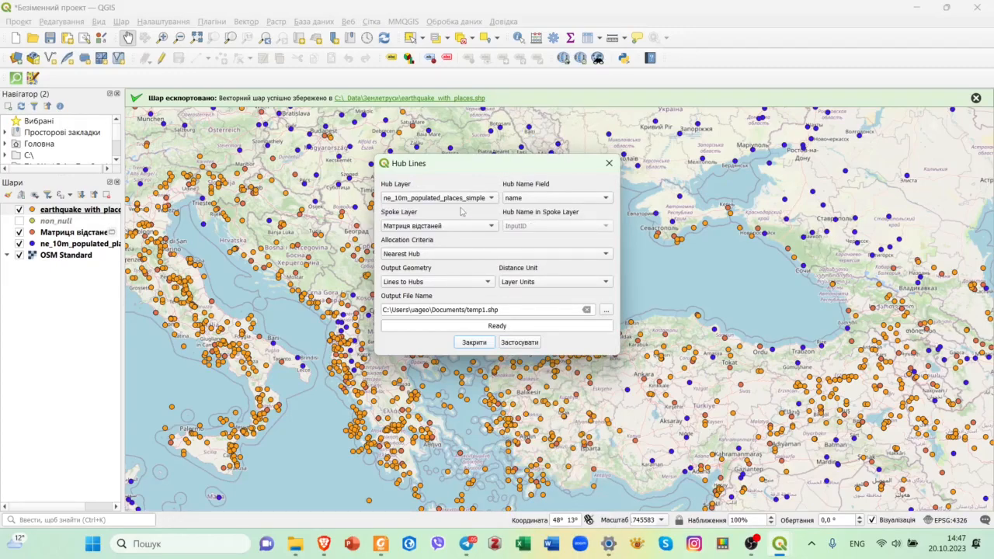
left_click(469, 231)
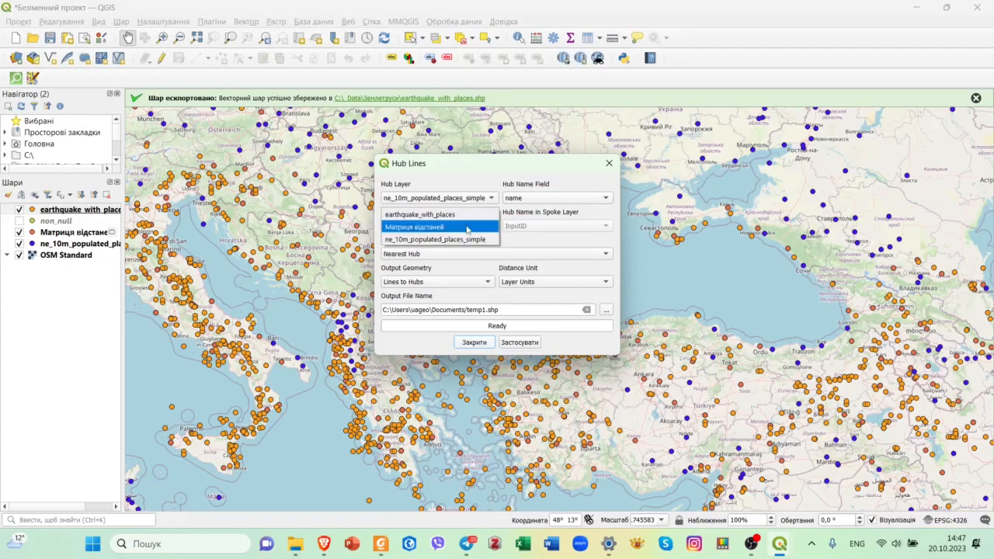
left_click(471, 214)
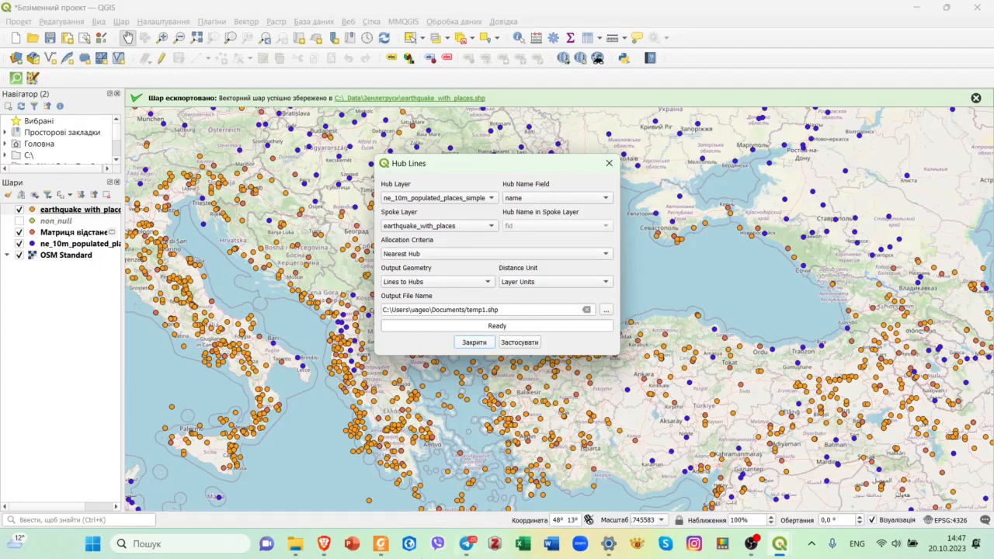
- Switch to the browser tutorial and review the Hub Lines settings and steps 27 and 28 on processing and the resulting layer
left_click(327, 546)
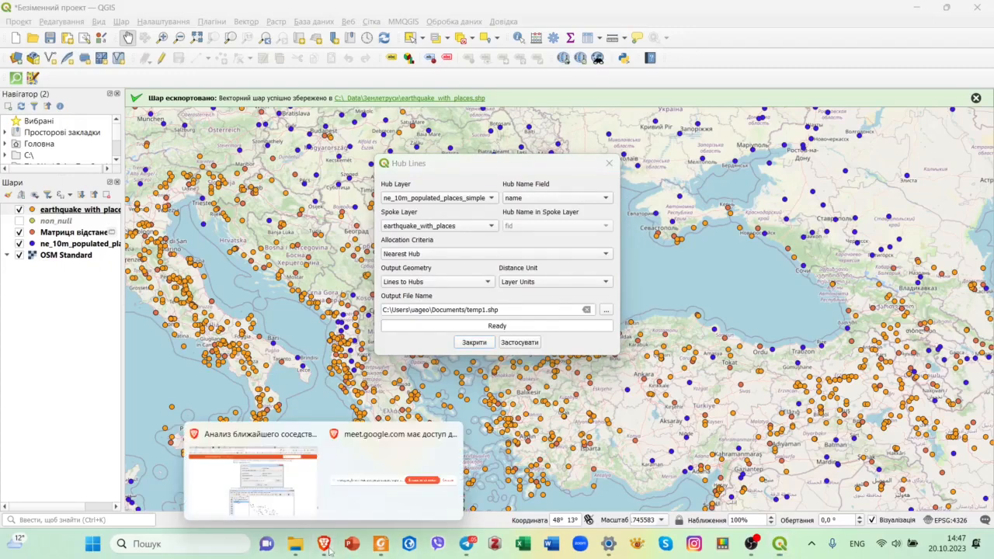
left_click(282, 458)
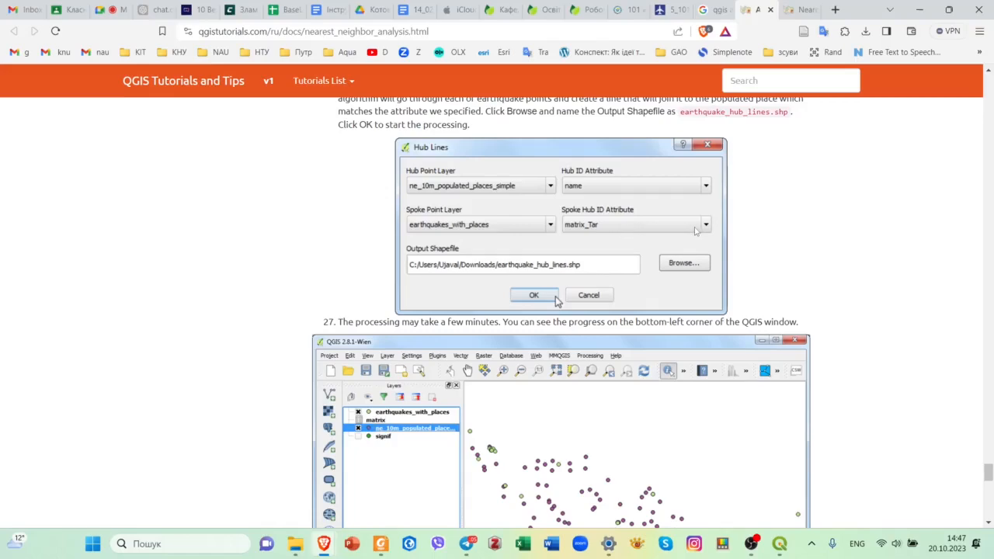
scroll(775, 255, "down", 1)
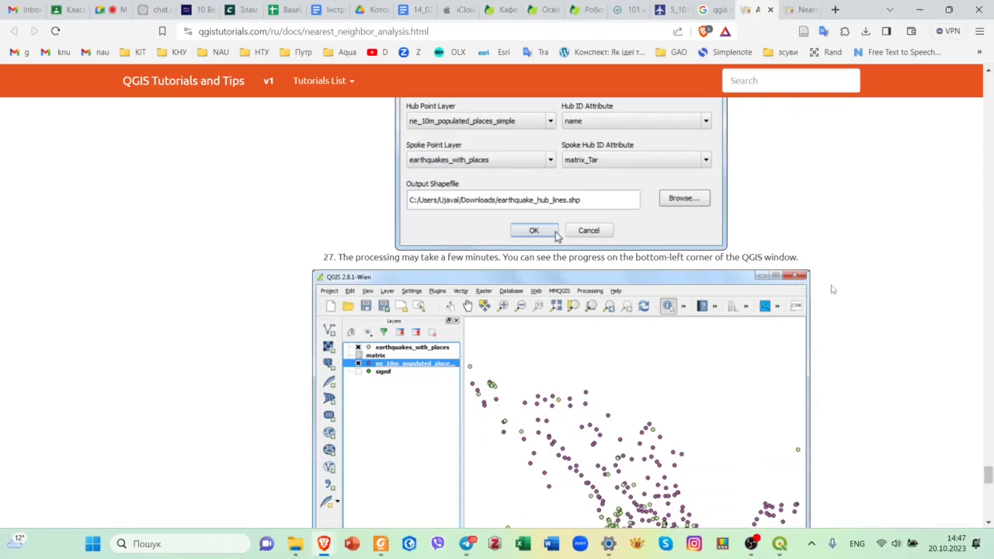
scroll(832, 289, "down", 1)
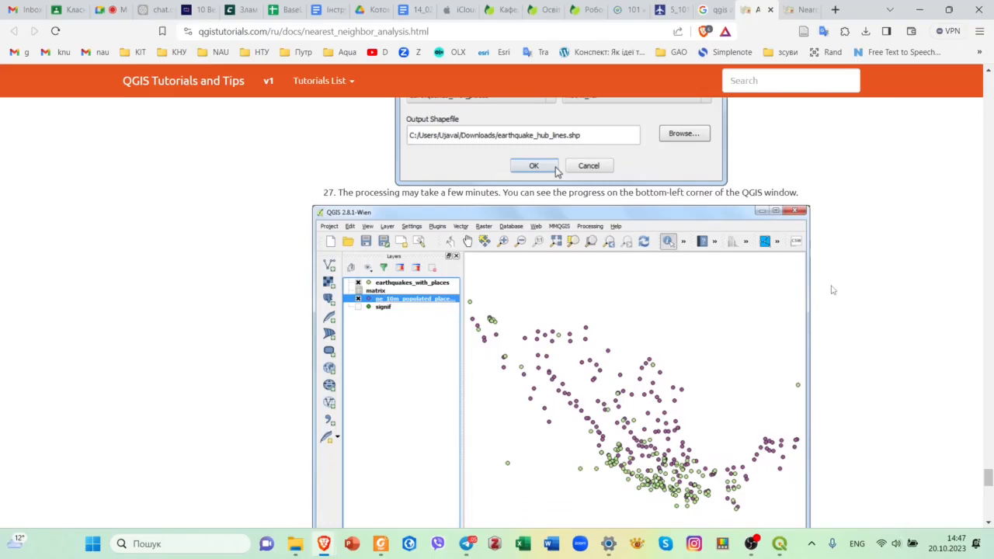
scroll(832, 289, "down", 5)
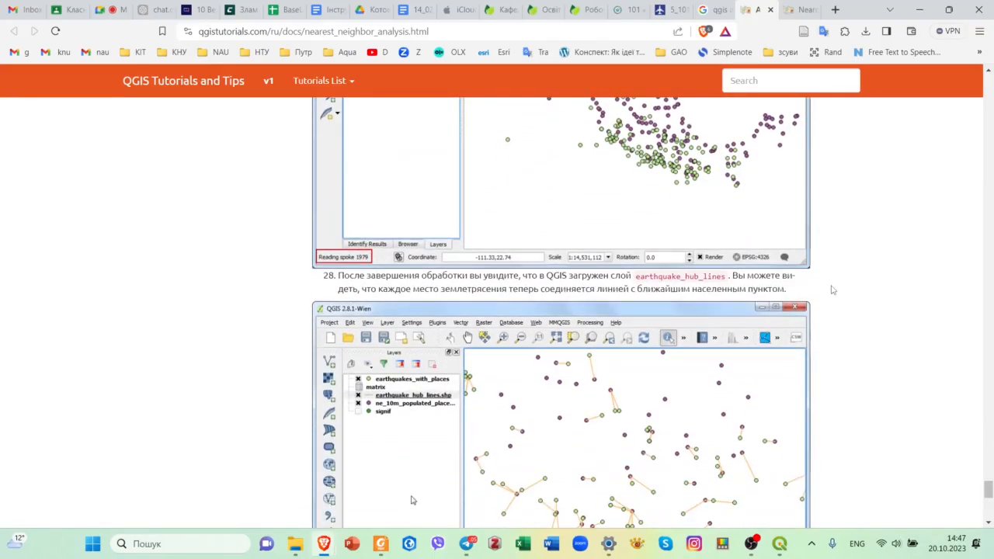
scroll(832, 289, "down", 3)
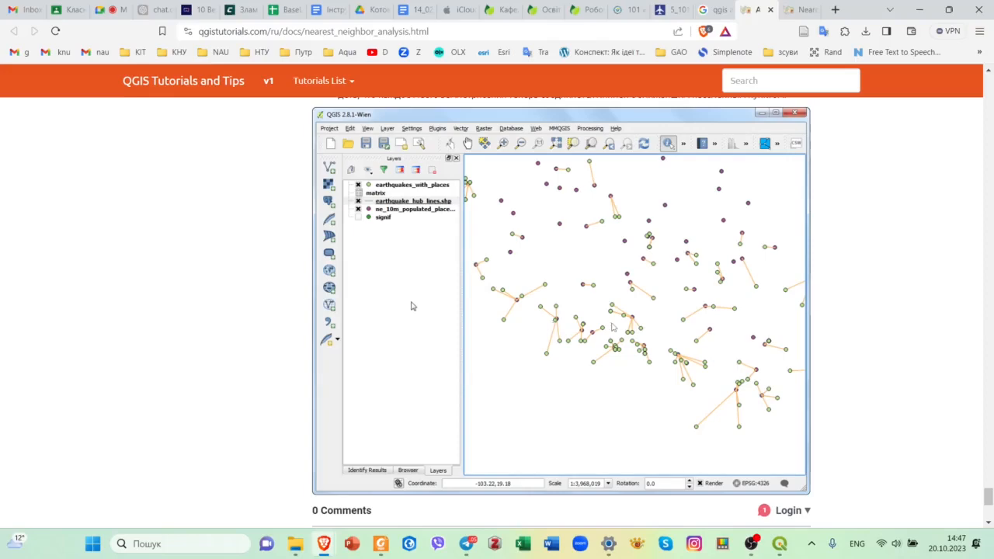
- Return to QGIS and create nearest-hub lines with Lines to Hubs geometry, saved as C:\_Data\Землетруси\temp1.shp, then close Hub Lines
mouse_move(779, 550)
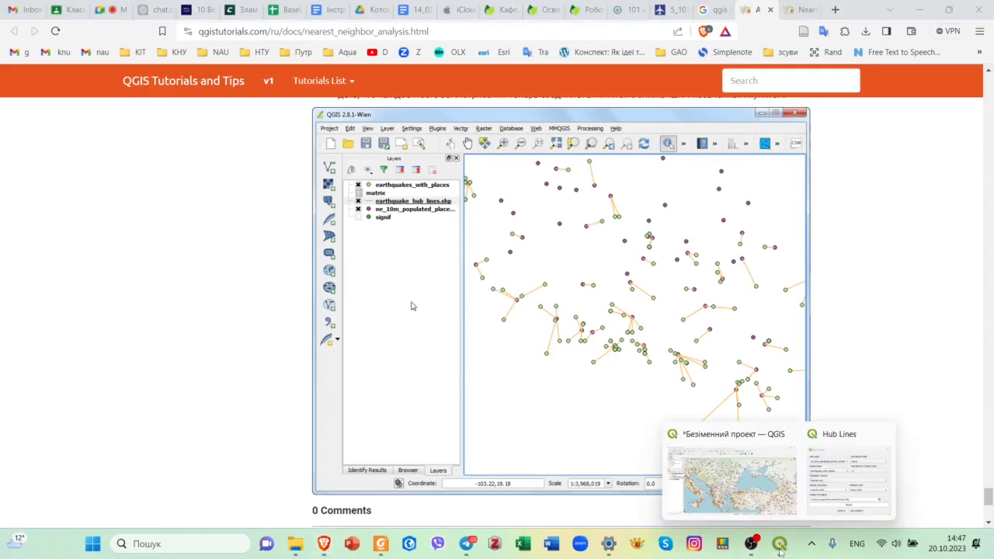
left_click(744, 439)
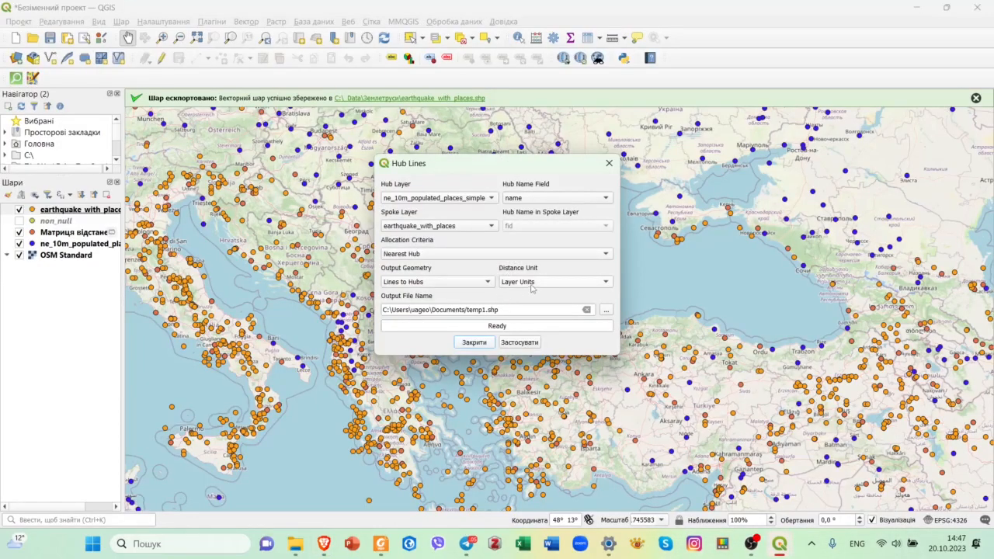
left_click(471, 285)
left_click(473, 285)
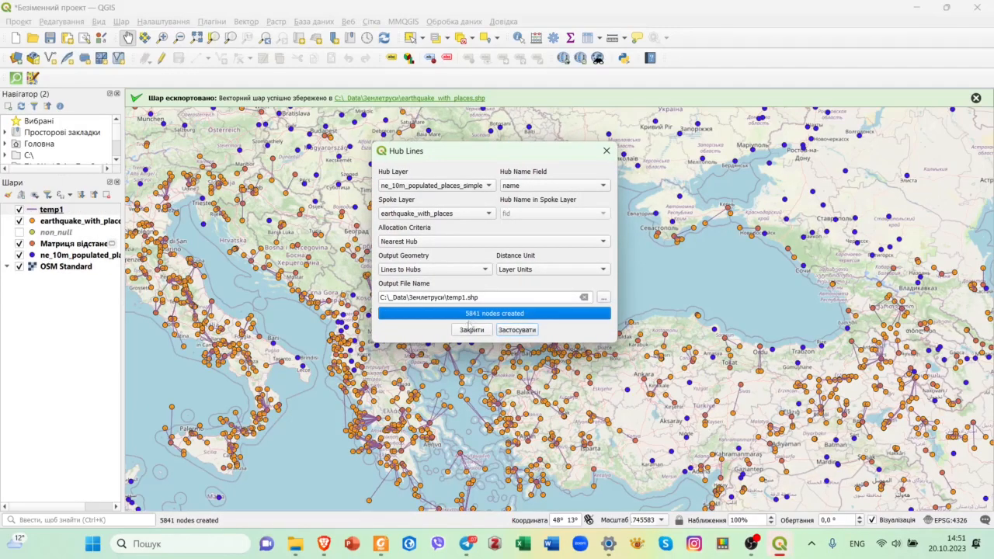
left_click(471, 330)
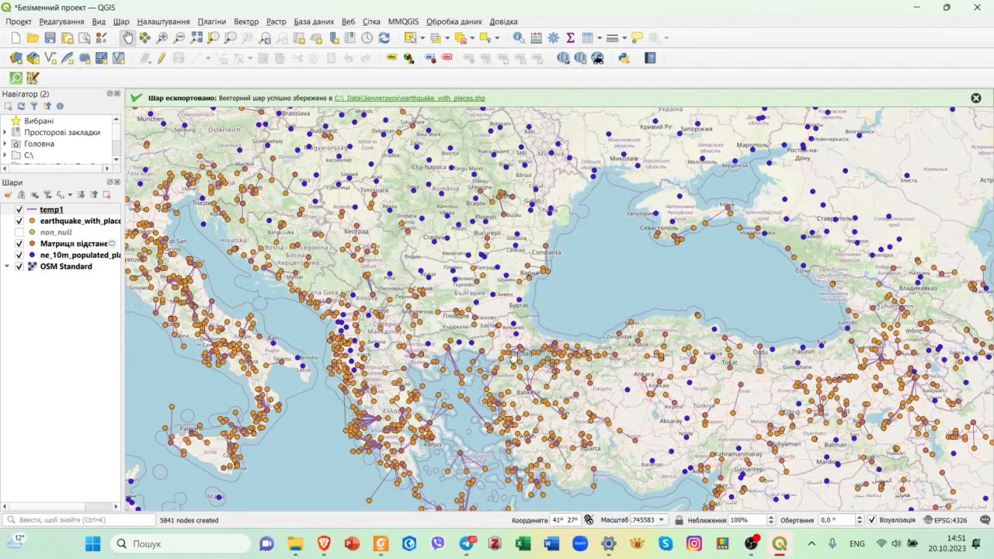
- Examine the hub lines linking earthquakes to their nearest populated places around the Sea of Marmara, the Aegean and Greece
scroll(512, 357, "up", 2)
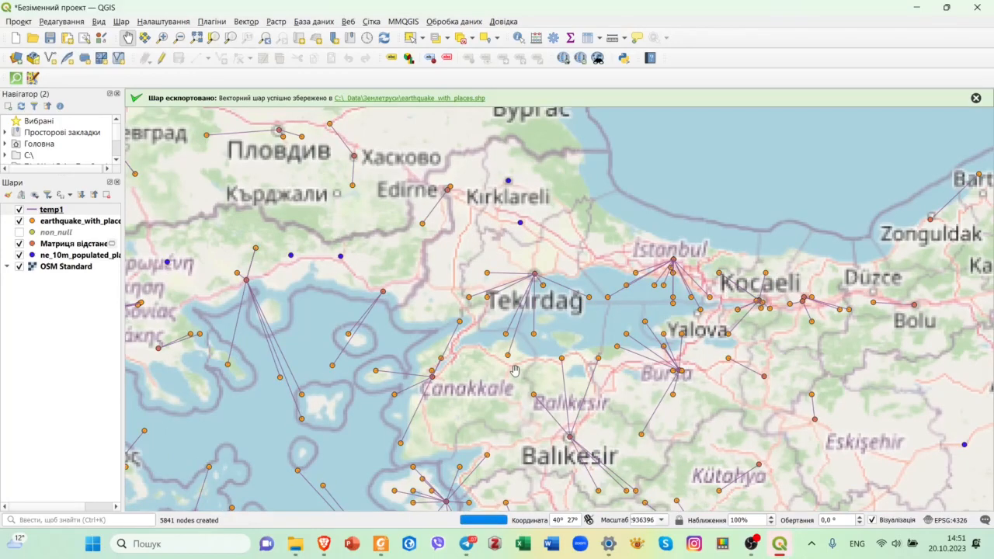
scroll(564, 321, "up", 1)
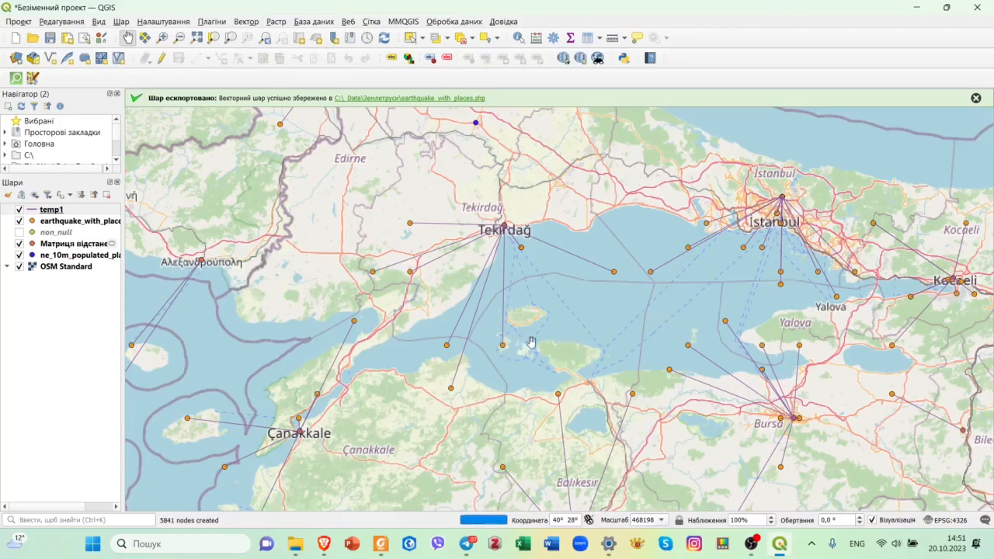
left_click_drag(557, 336, 404, 340)
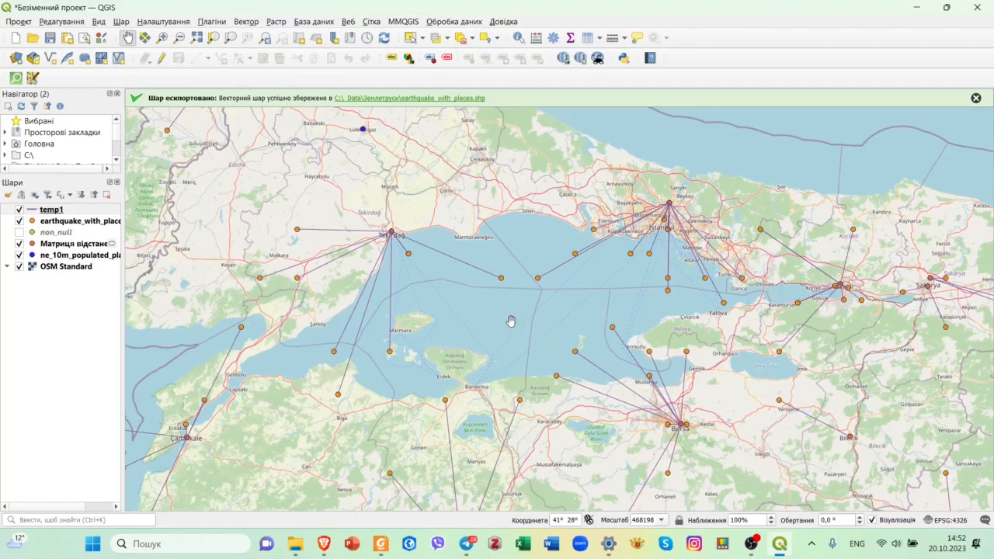
scroll(513, 316, "down", 1)
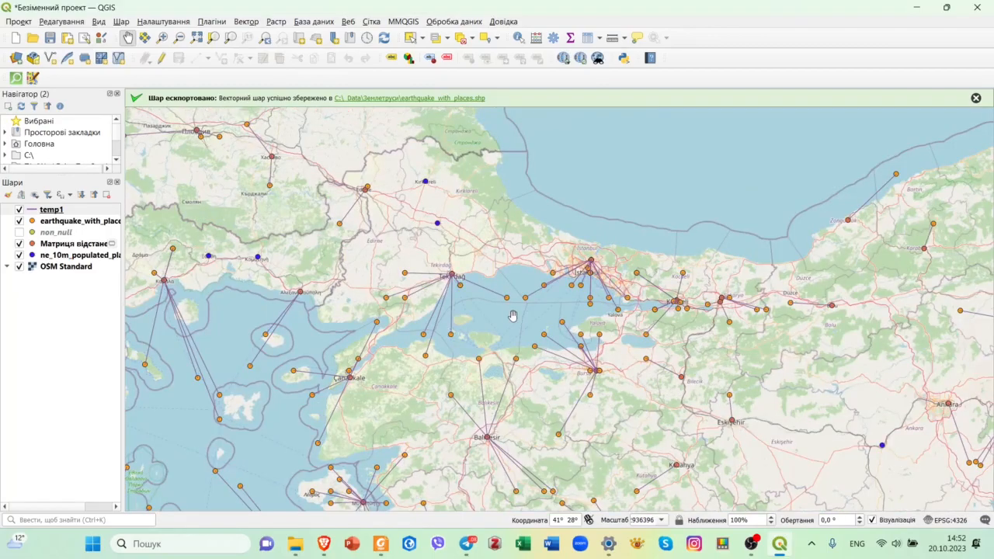
scroll(513, 316, "down", 1)
left_click_drag(431, 338, 475, 322)
scroll(475, 322, "up", 1)
left_click_drag(475, 322, 490, 316)
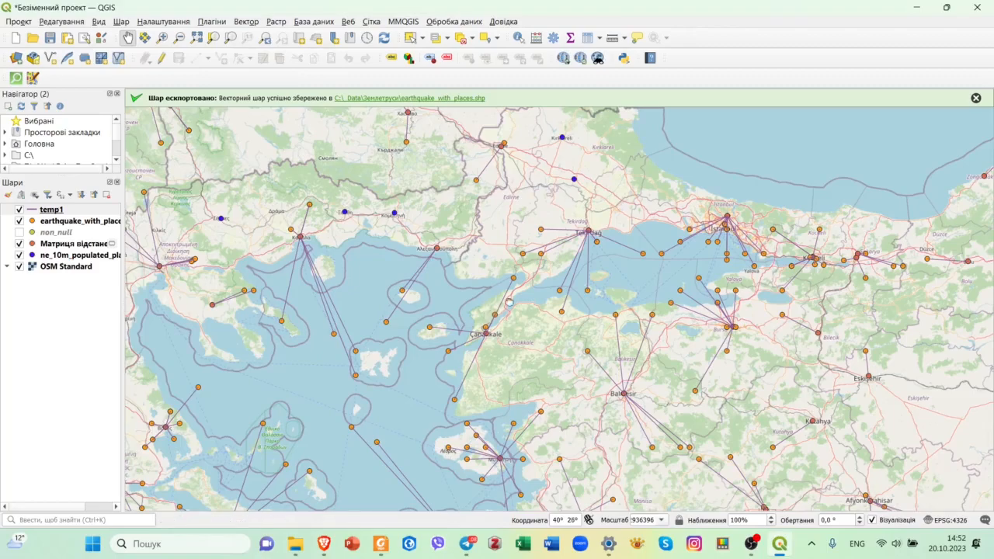
left_click_drag(511, 314, 706, 210)
left_click_drag(388, 331, 687, 219)
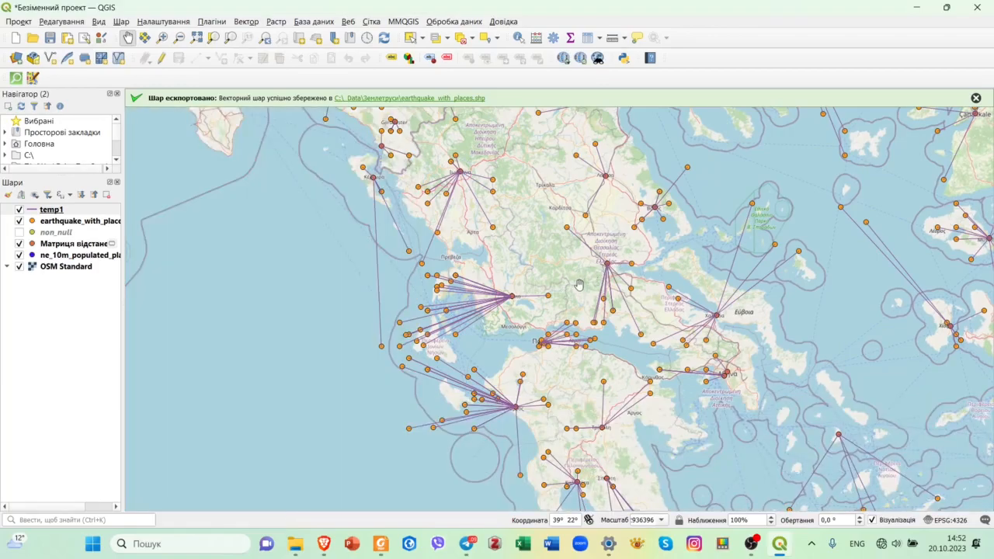
left_click_drag(592, 280, 538, 244)
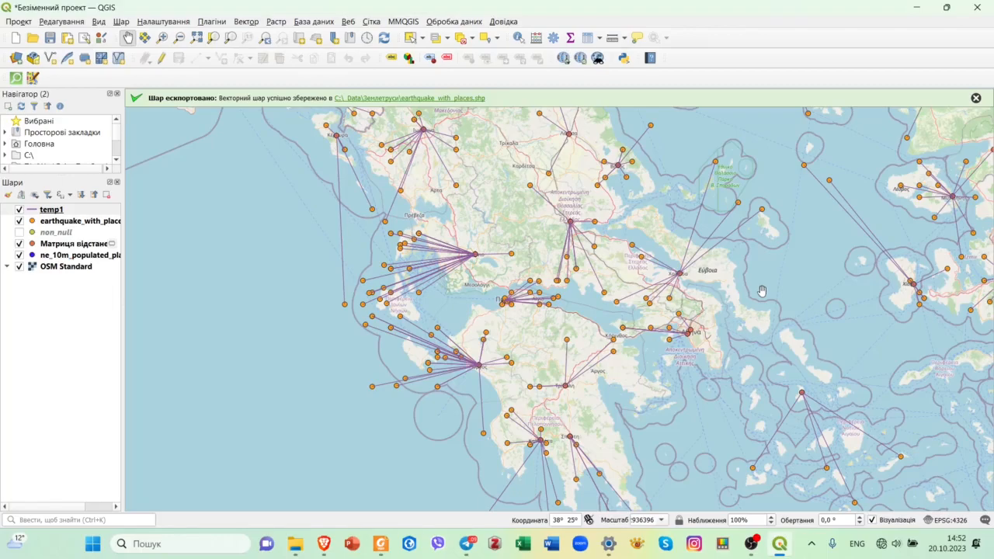
left_click(751, 550)
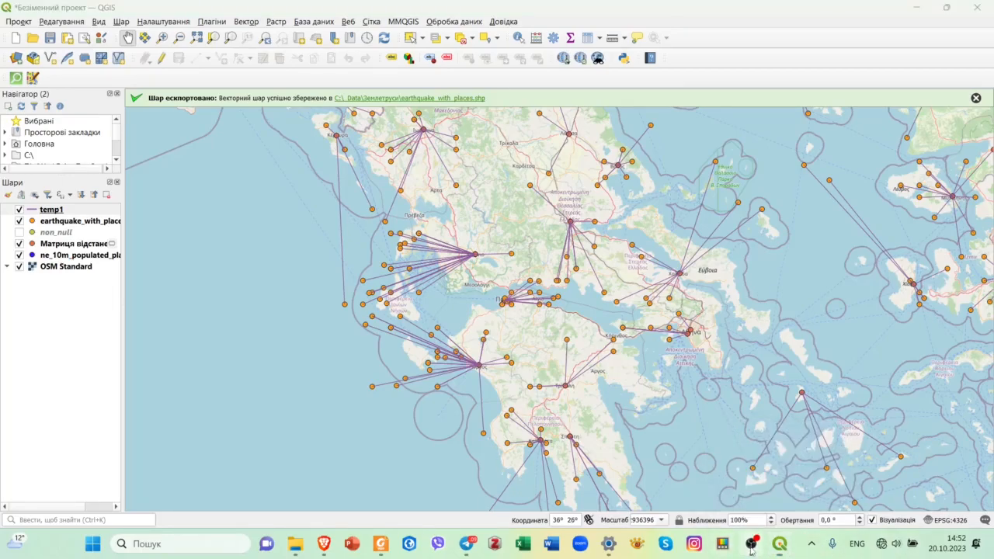